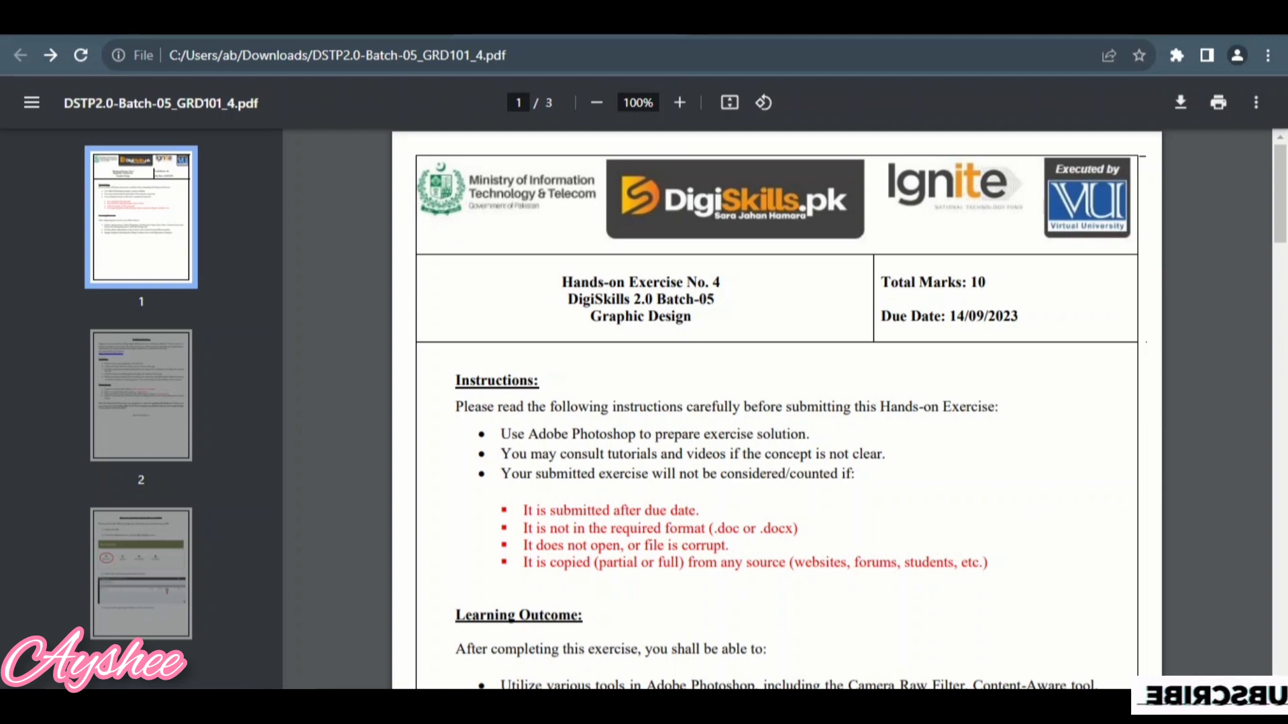
- Scroll the exercise PDF down to the Problem Statement and its tinyurl picture link
scroll(776, 409, "down", 1)
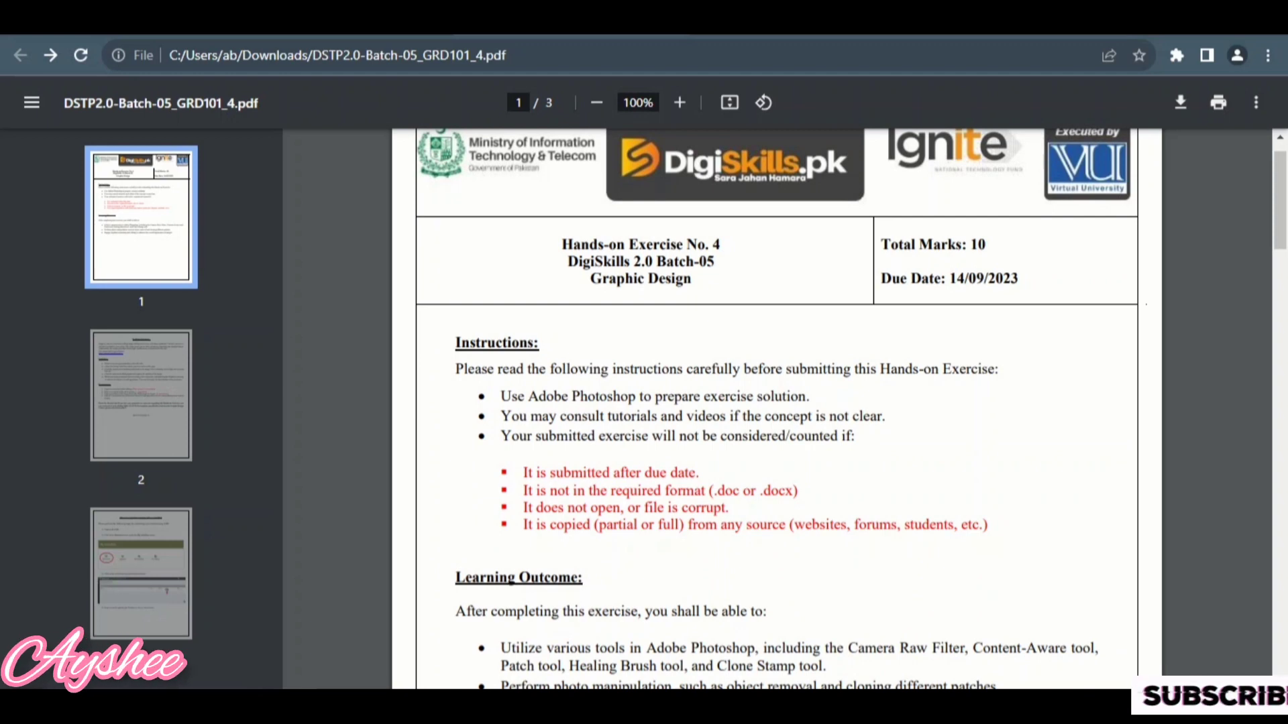
scroll(776, 409, "down", 2)
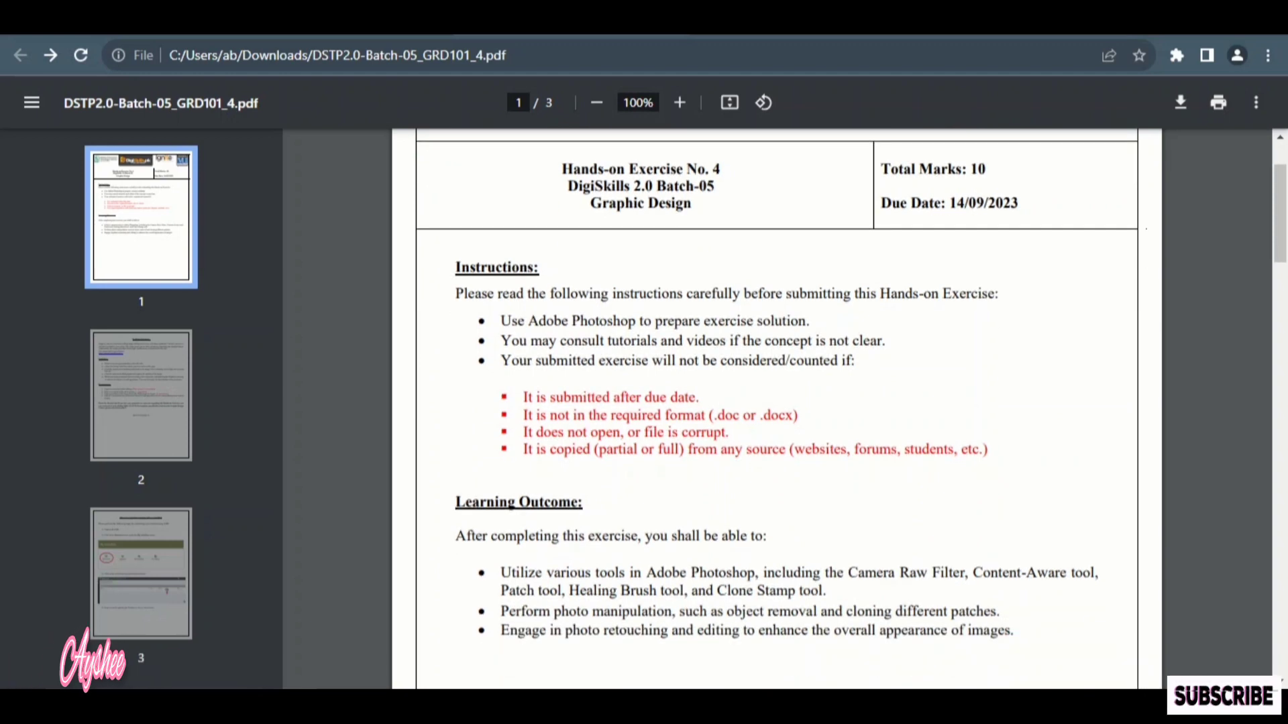
scroll(776, 409, "down", 1)
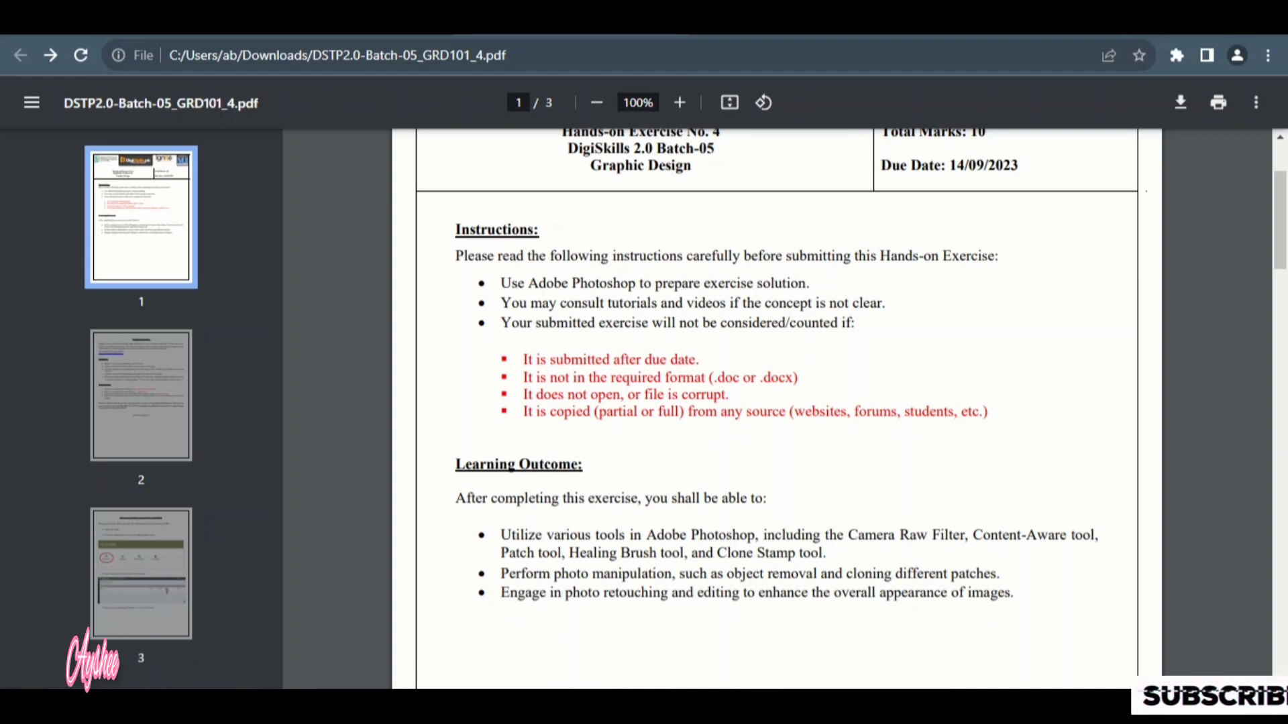
scroll(778, 403, "down", 1)
scroll(778, 402, "down", 2)
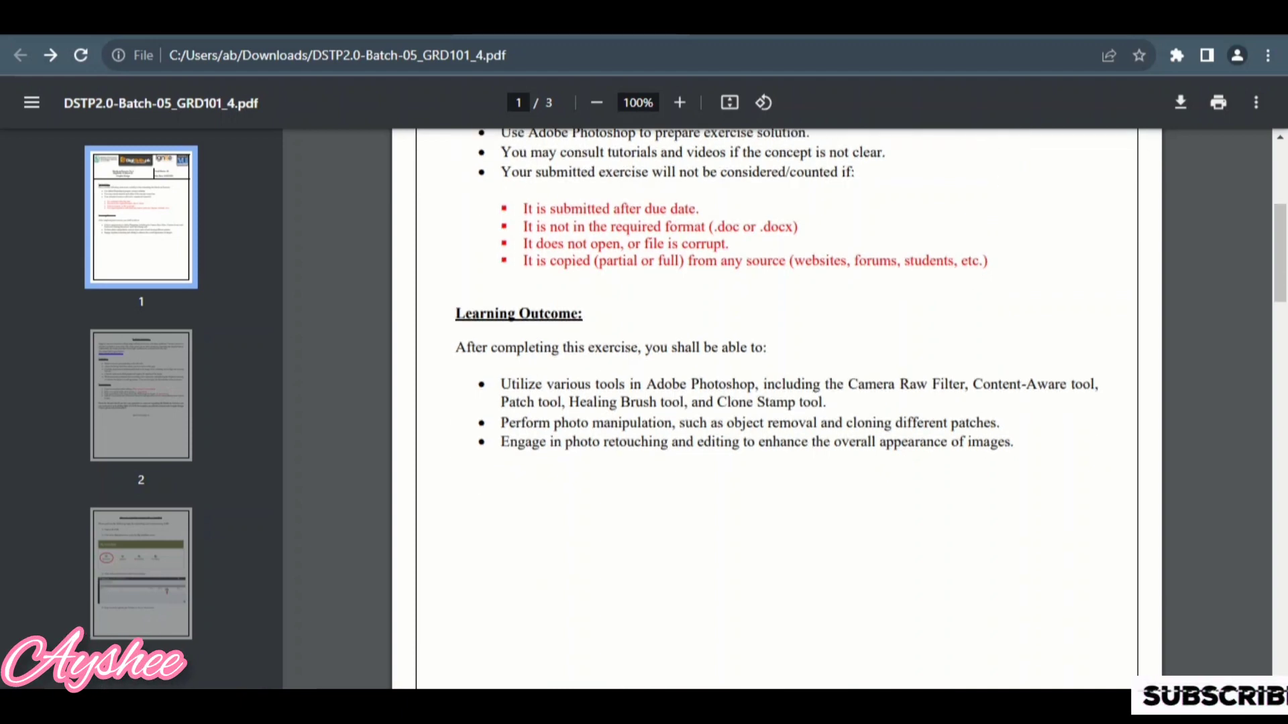
scroll(778, 402, "down", 3)
scroll(778, 402, "down", 1)
scroll(778, 402, "down", 1)
scroll(778, 403, "down", 1)
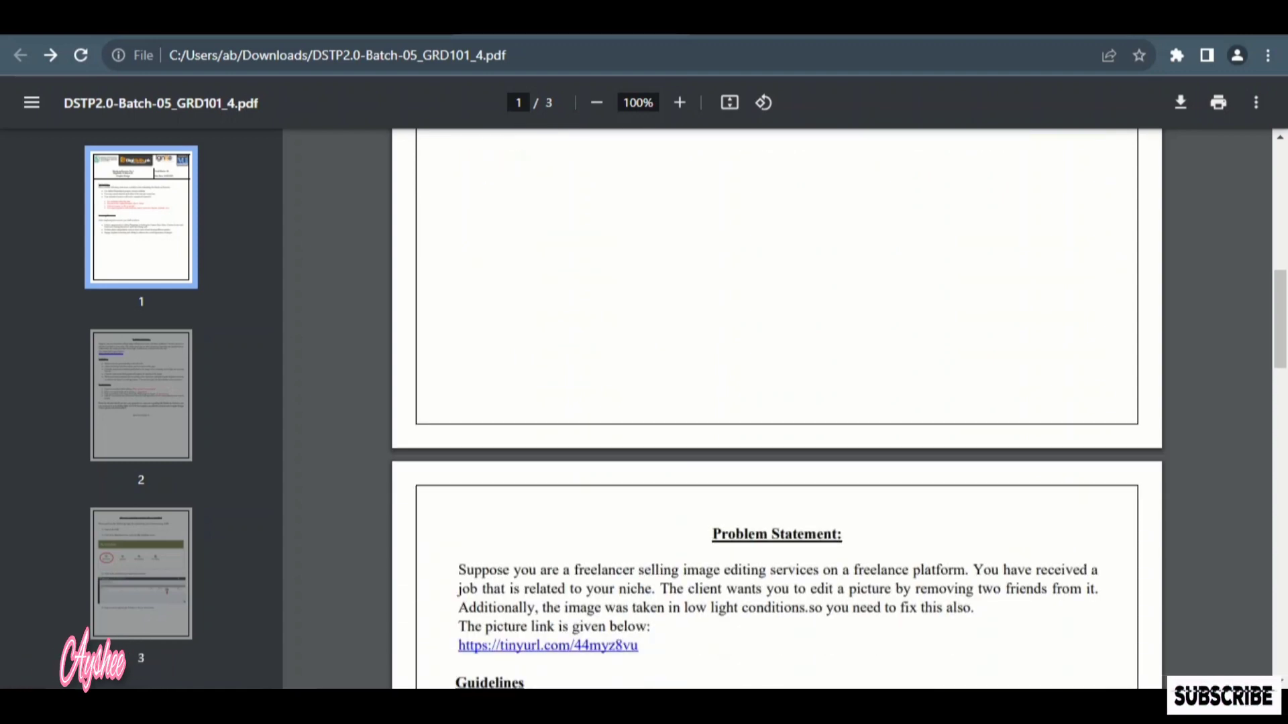
scroll(778, 402, "down", 1)
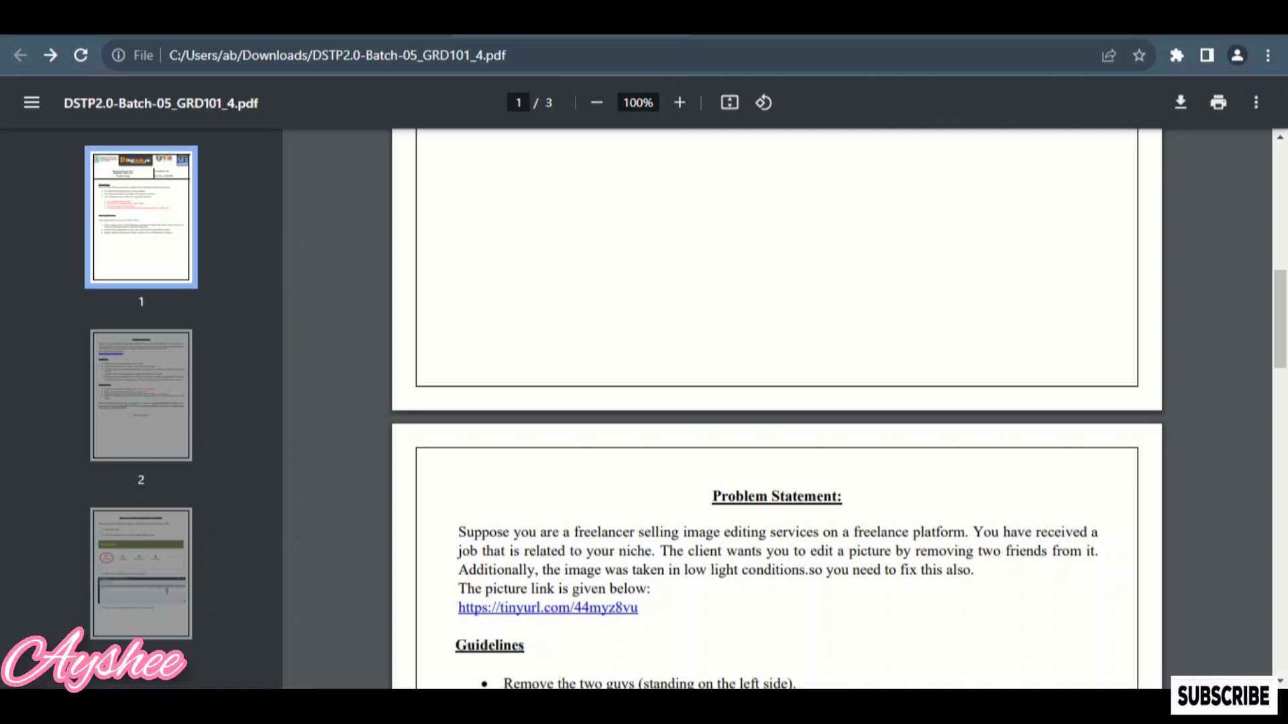
- Check the tinyurl link's options, then continue to page 2's Guidelines and Requirements
right_click(571, 607)
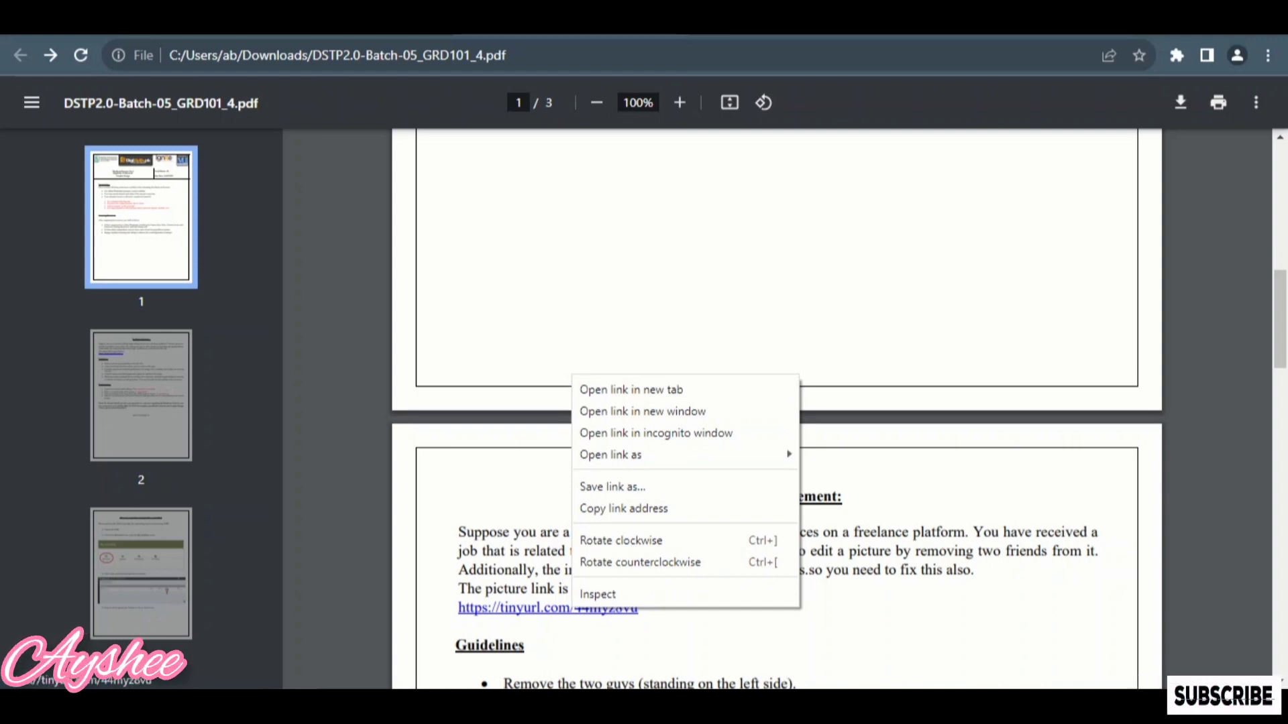
key("Escape")
scroll(777, 403, "down", 7)
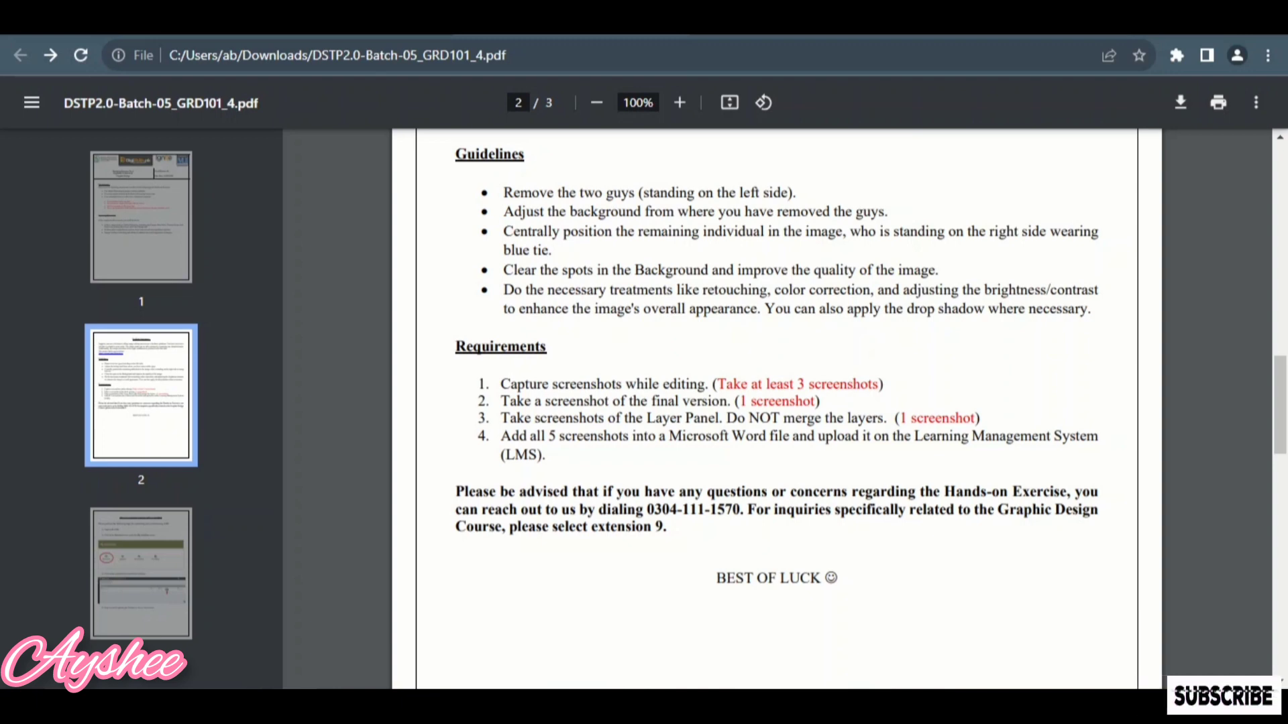
- Scroll down to page 3's 'How to submit solution file on LMS?' steps
scroll(777, 403, "down", 1)
scroll(777, 402, "down", 1)
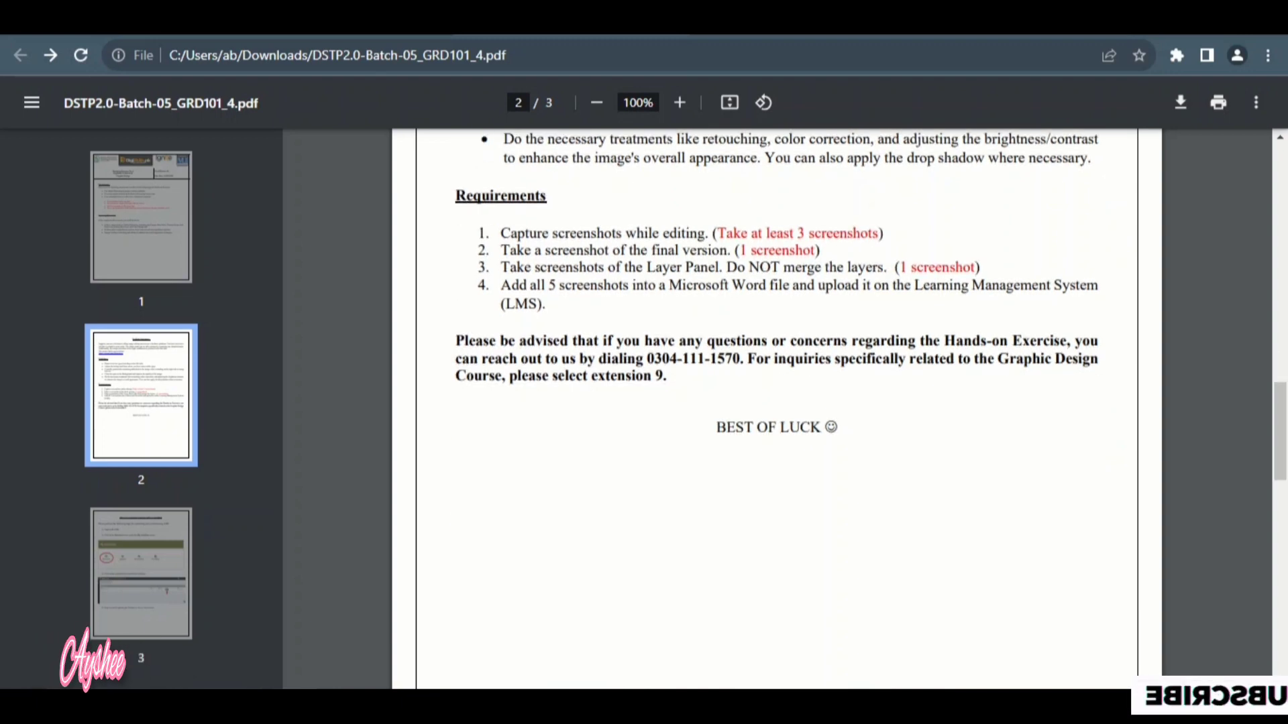
scroll(777, 402, "down", 1)
scroll(776, 402, "down", 1)
scroll(776, 402, "down", 1)
scroll(777, 402, "down", 1)
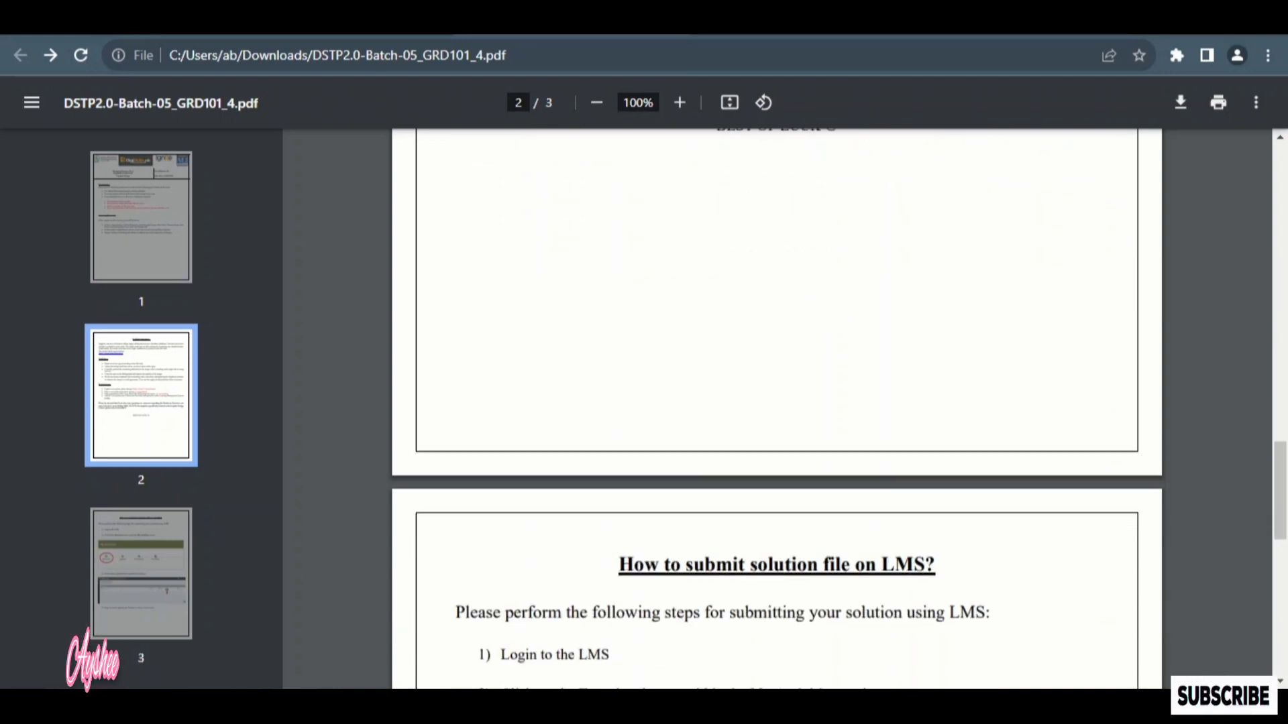
scroll(776, 403, "down", 2)
scroll(777, 402, "down", 1)
scroll(777, 402, "down", 1)
scroll(777, 402, "down", 5)
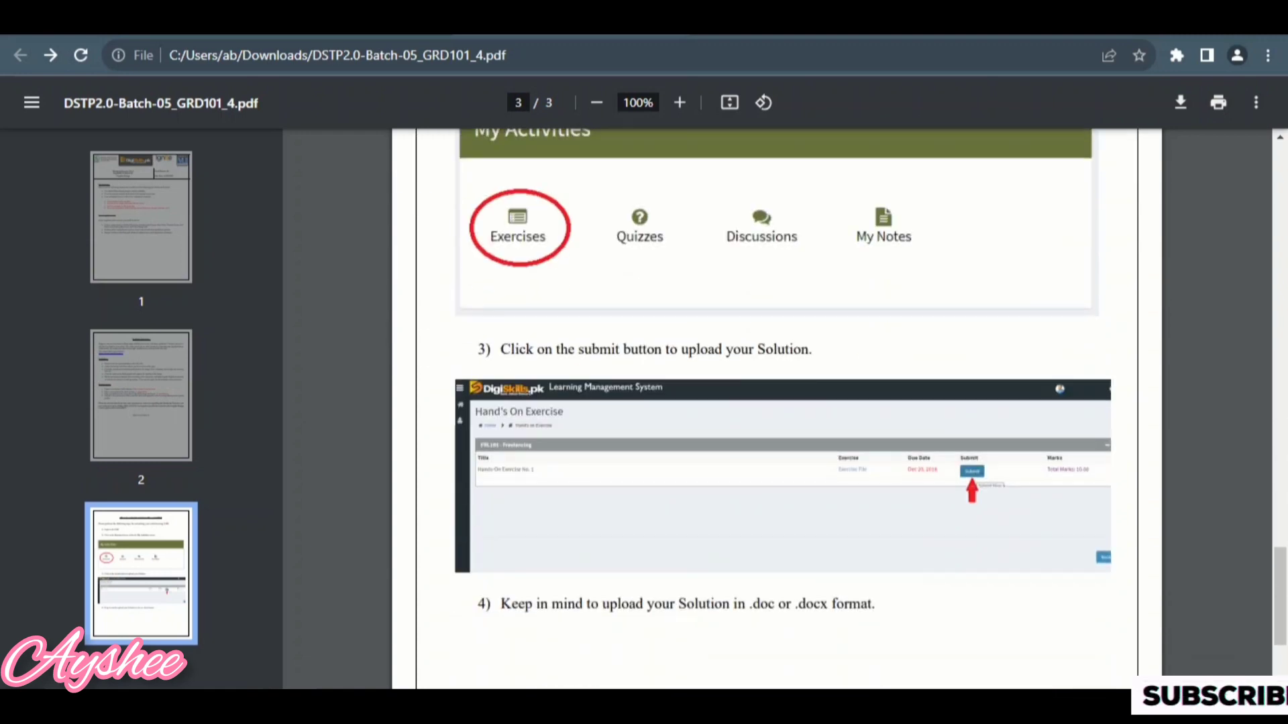
- Scroll back up to the Requirements section
scroll(776, 403, "up", 1)
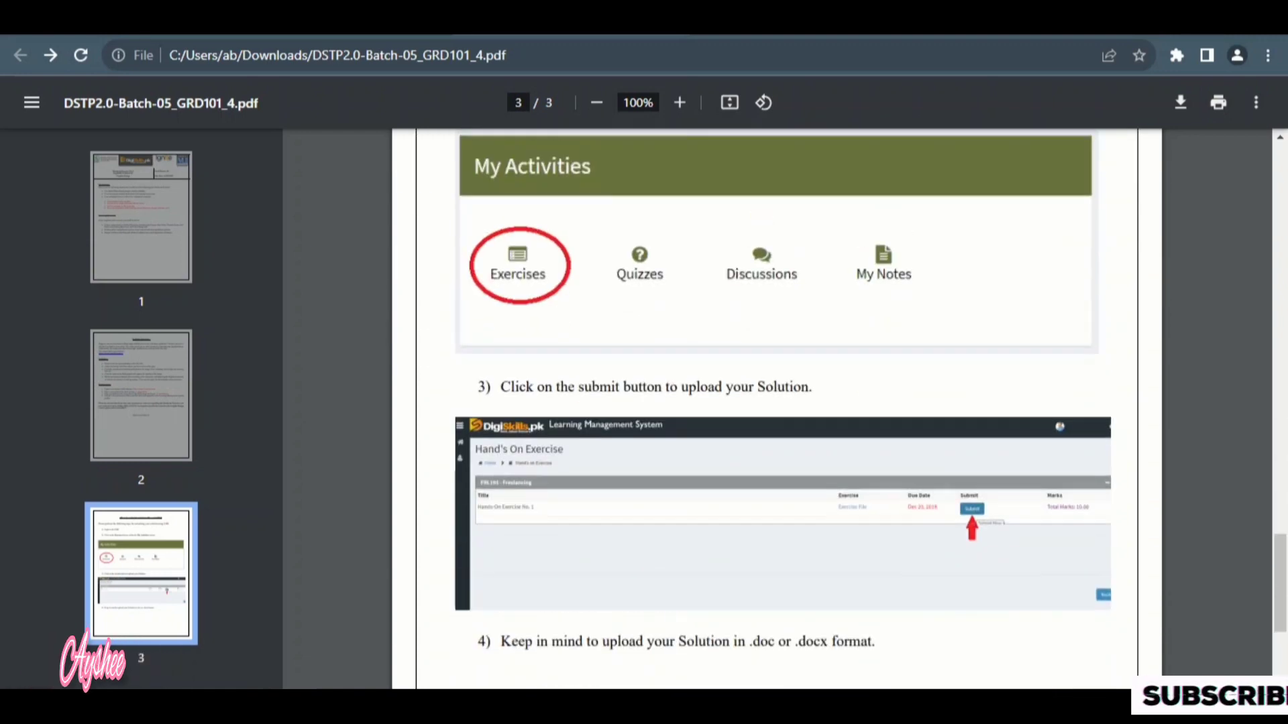
scroll(776, 402, "up", 2)
scroll(777, 403, "up", 3)
scroll(776, 402, "up", 1)
scroll(776, 403, "up", 3)
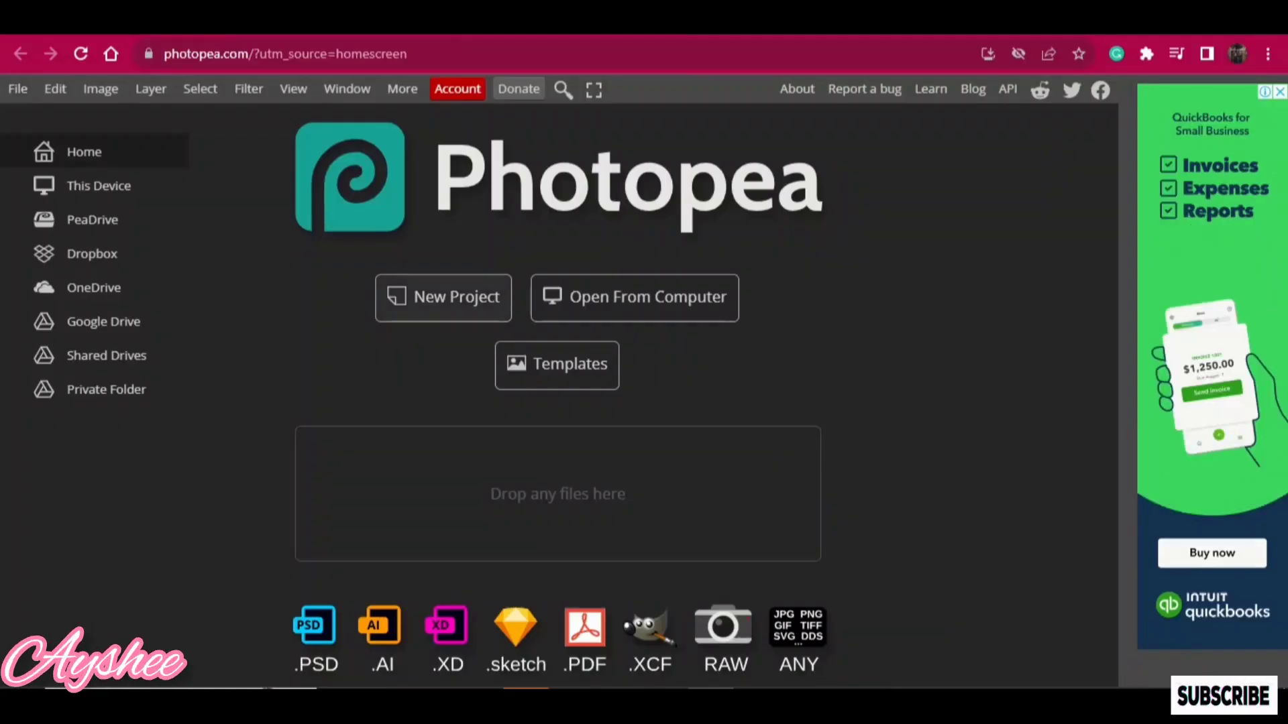
- Open the HOE-4 photo from the Downloads folder in Photopea
left_click(442, 297)
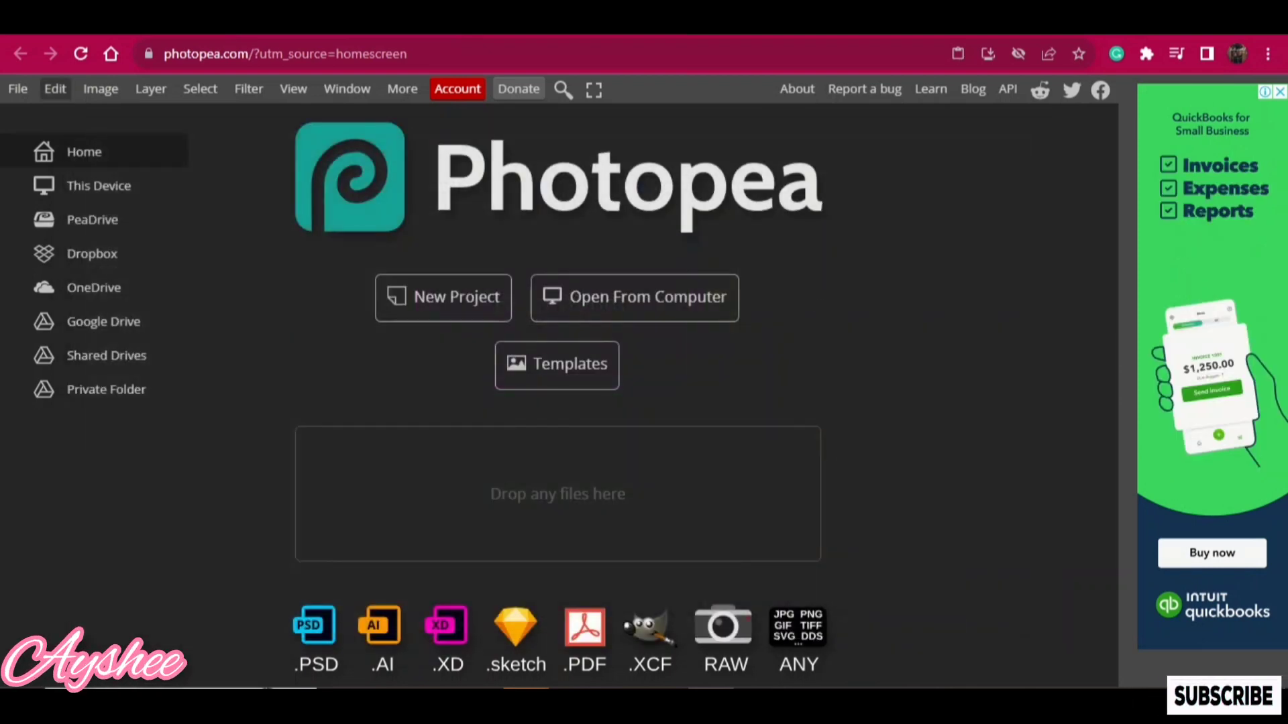
left_click(17, 89)
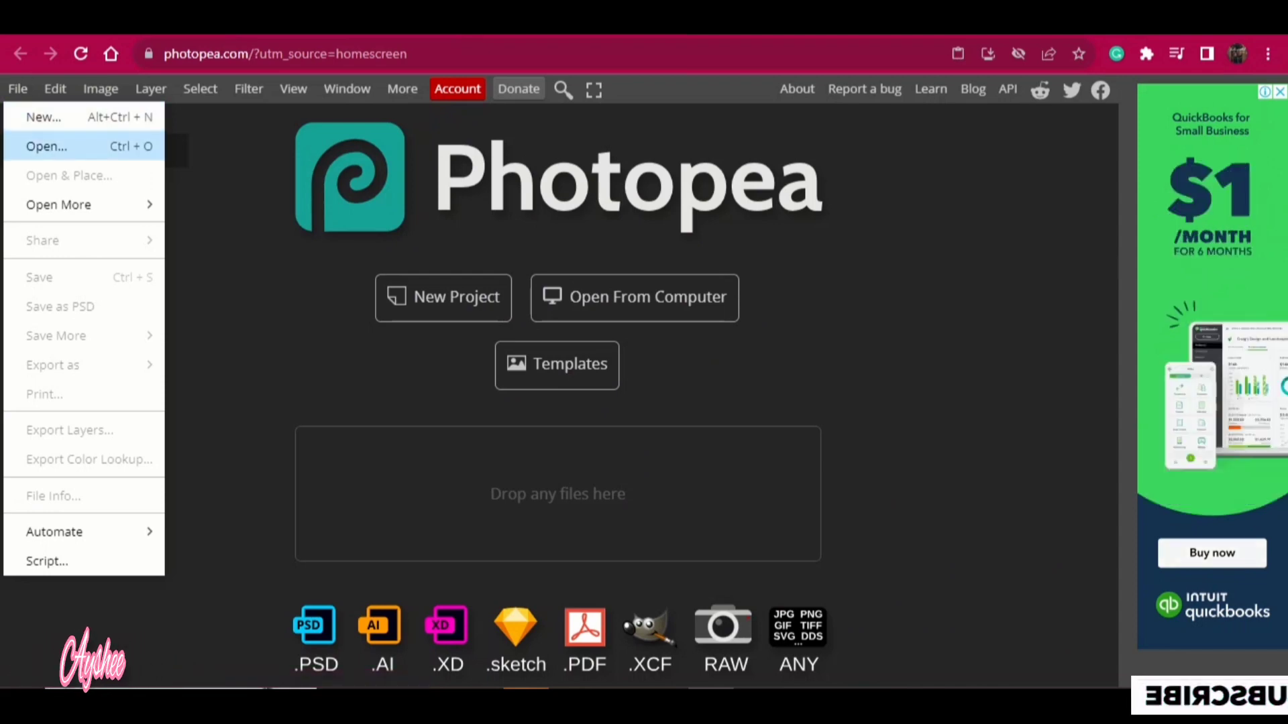
left_click(46, 147)
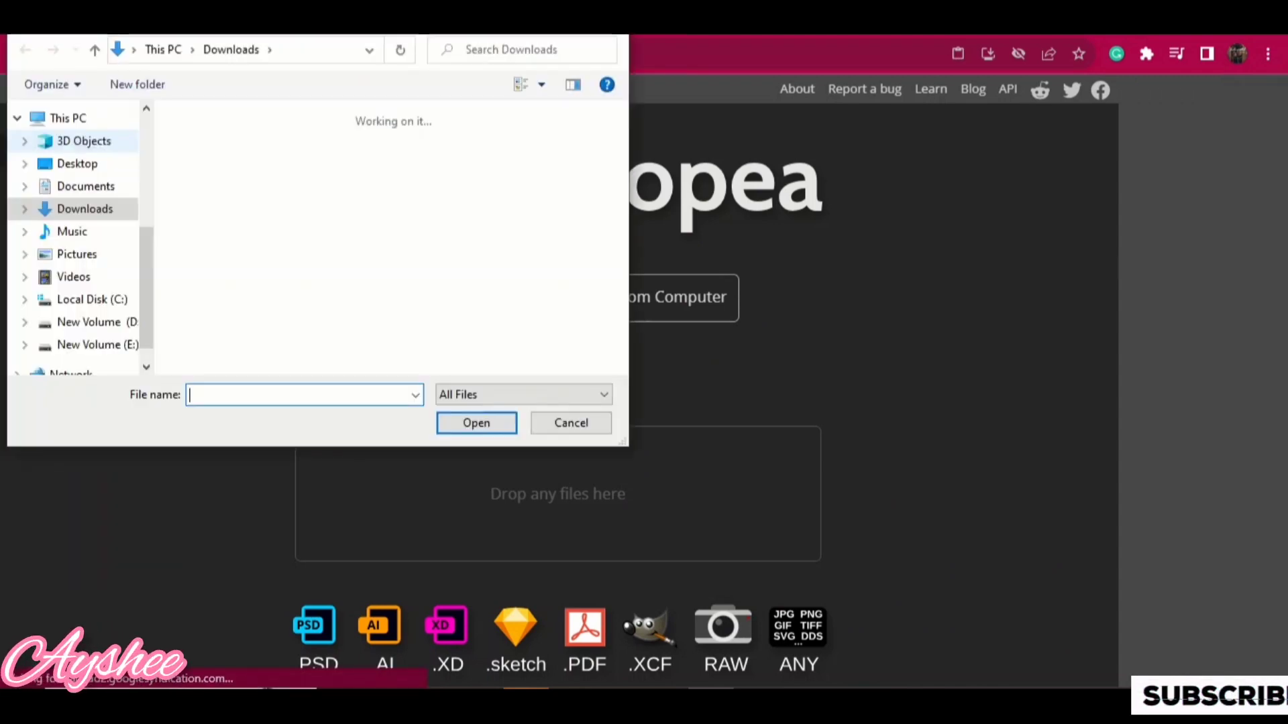
left_click(288, 156)
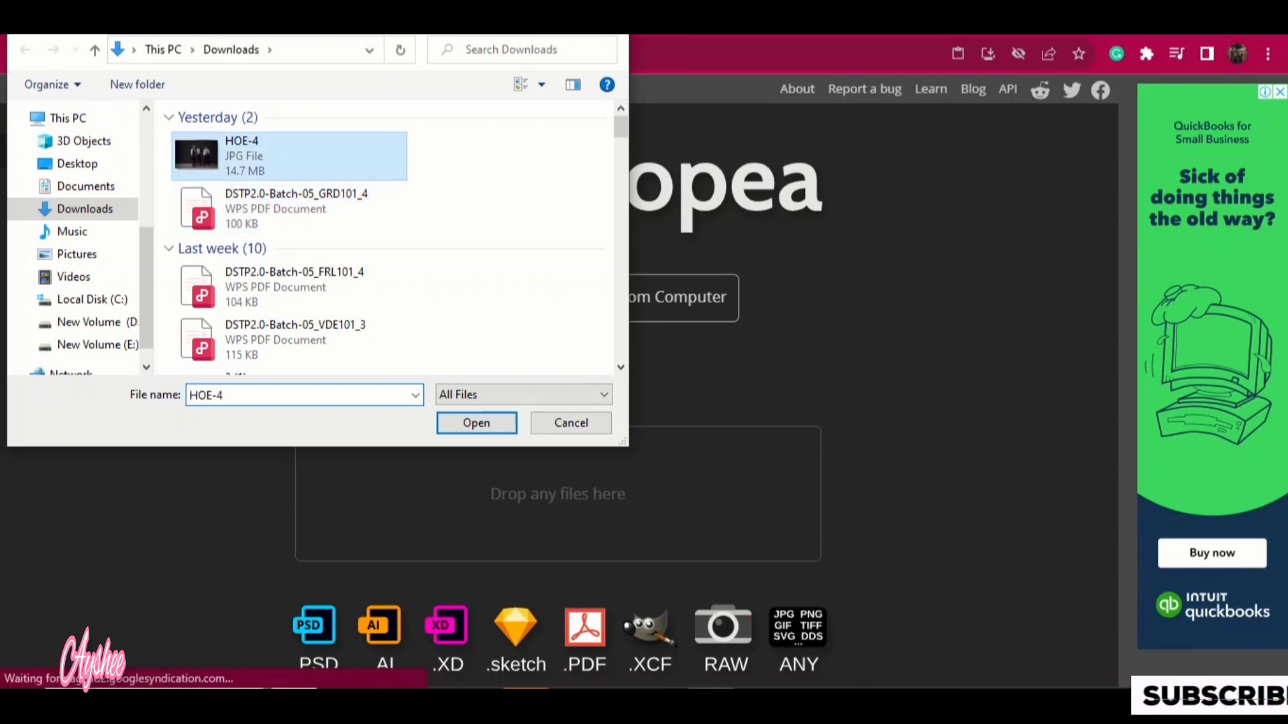
key("Return")
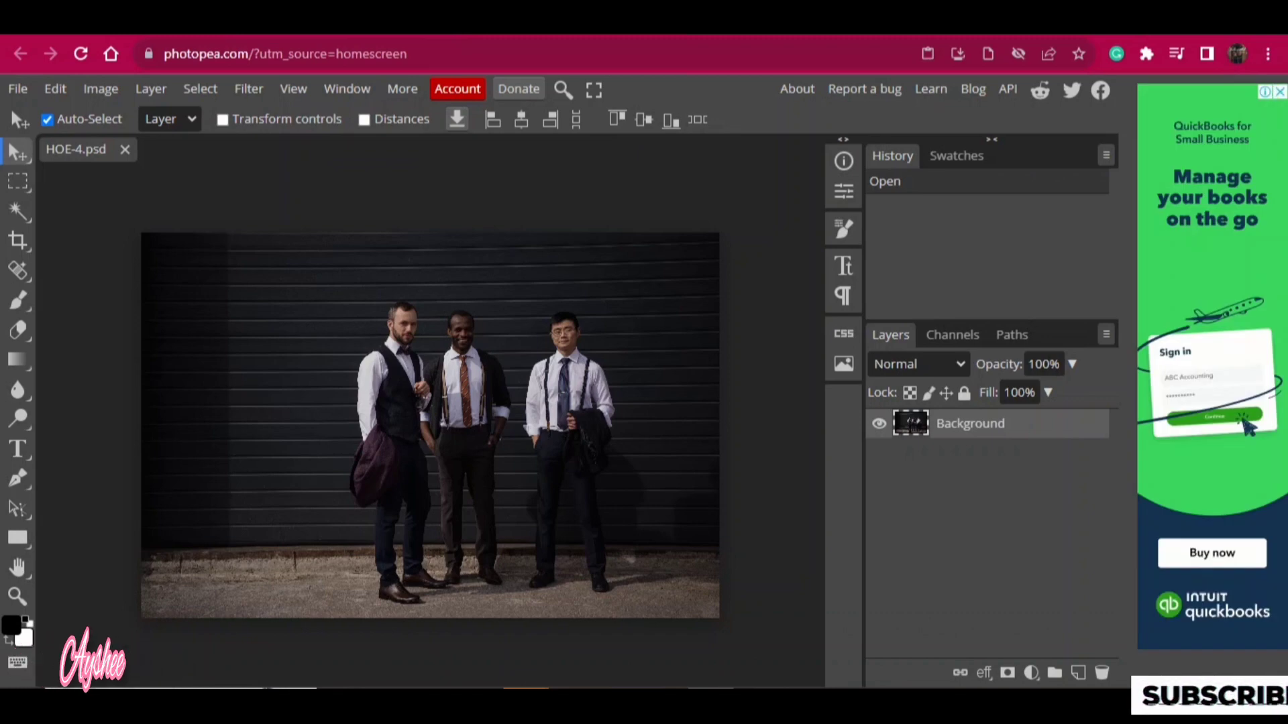
- Duplicate the photo to Layer 1 and draw a rectangular selection around the two left men
key("ctrl+j")
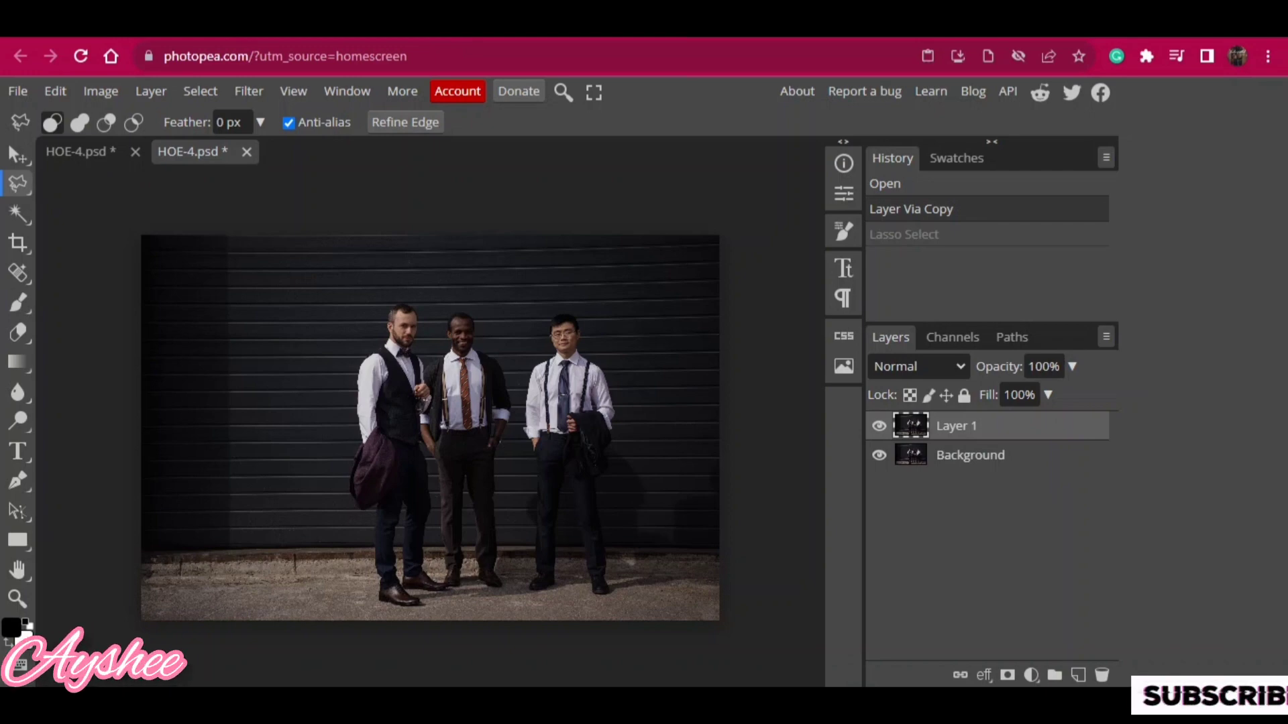
right_click(18, 184)
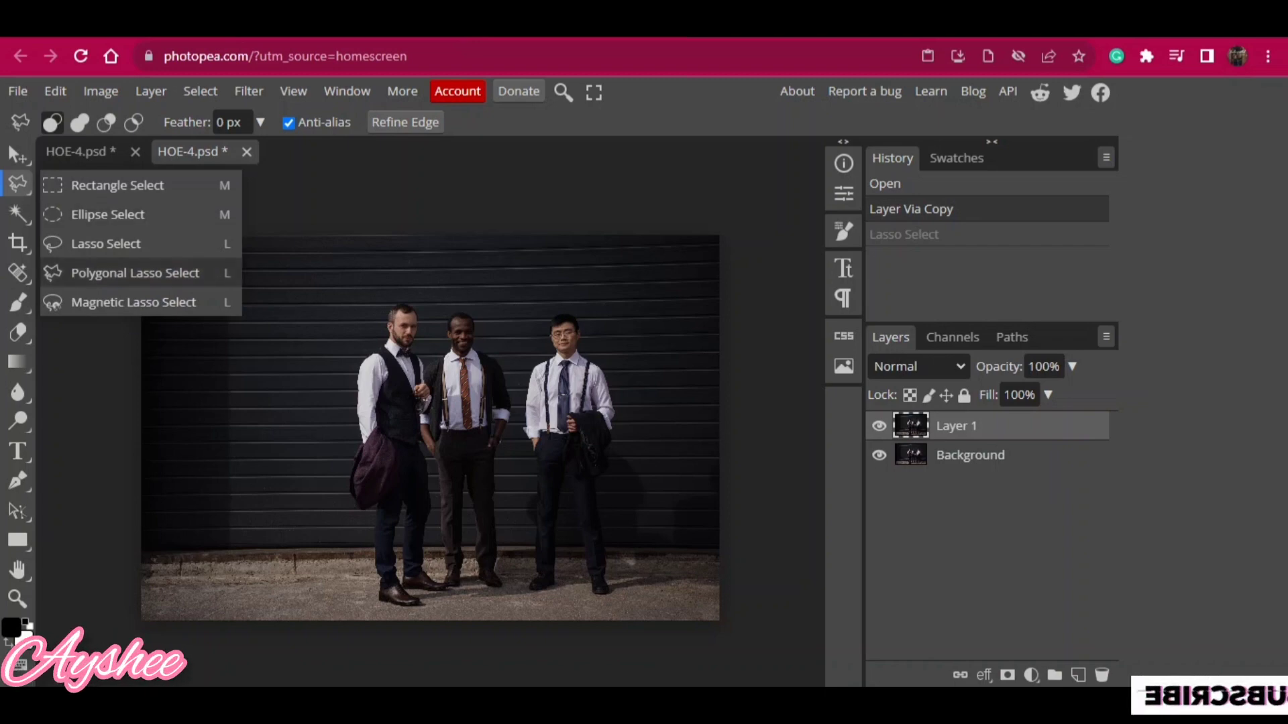
left_click(134, 273)
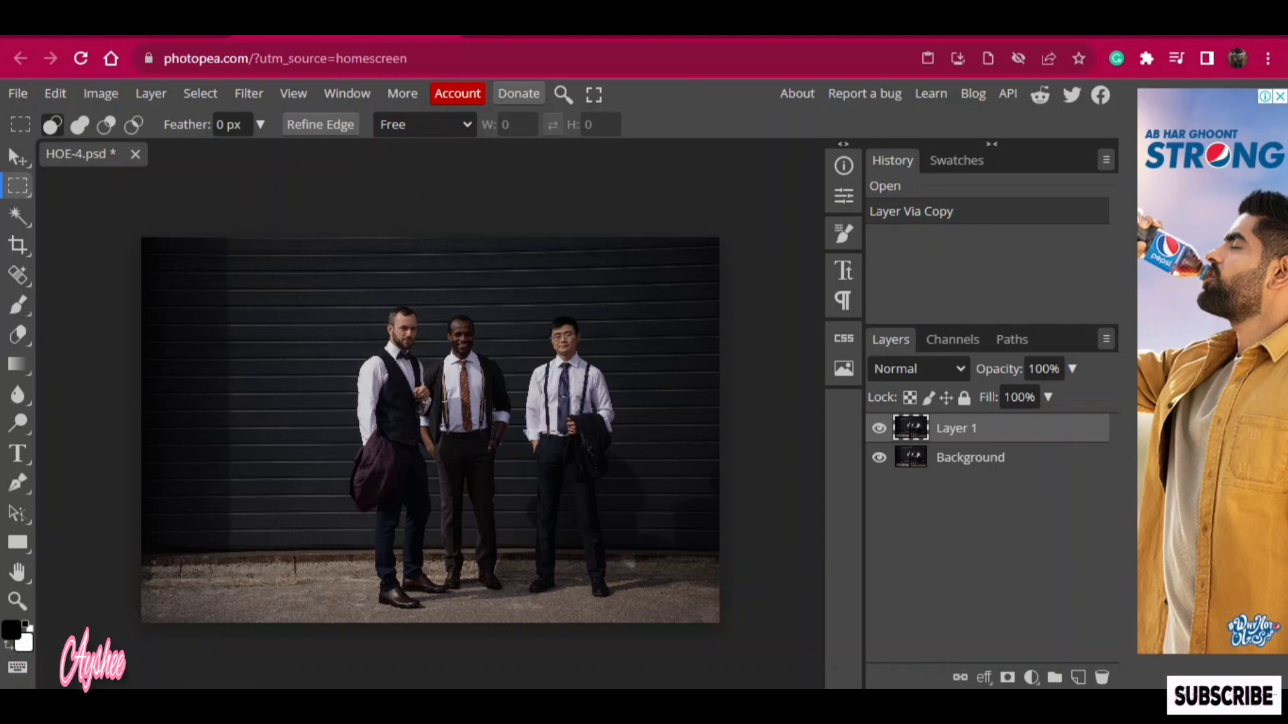
mouse_move(358, 297)
left_mouse_down()
mouse_move(569, 445)
mouse_move(515, 468)
mouse_move(509, 608)
left_mouse_up()
- Fill the selection with Content Aware to erase the two men on the left
key("shift")
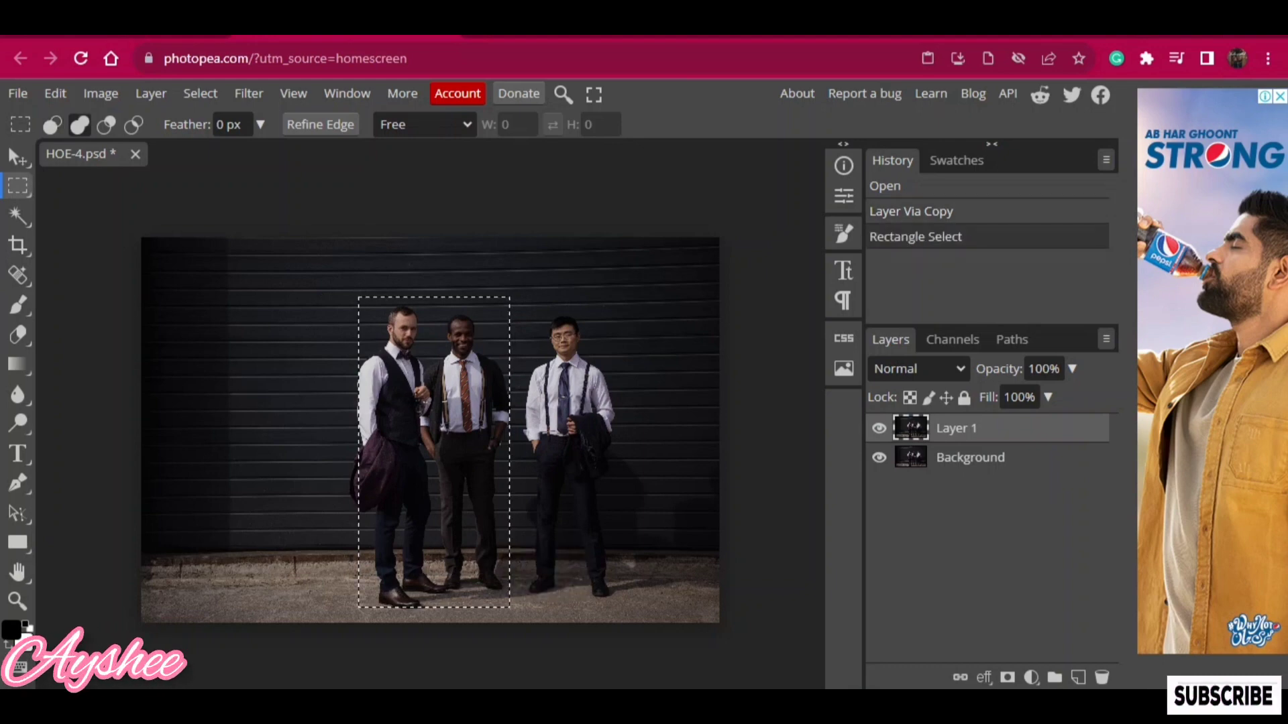
key("shift+F5")
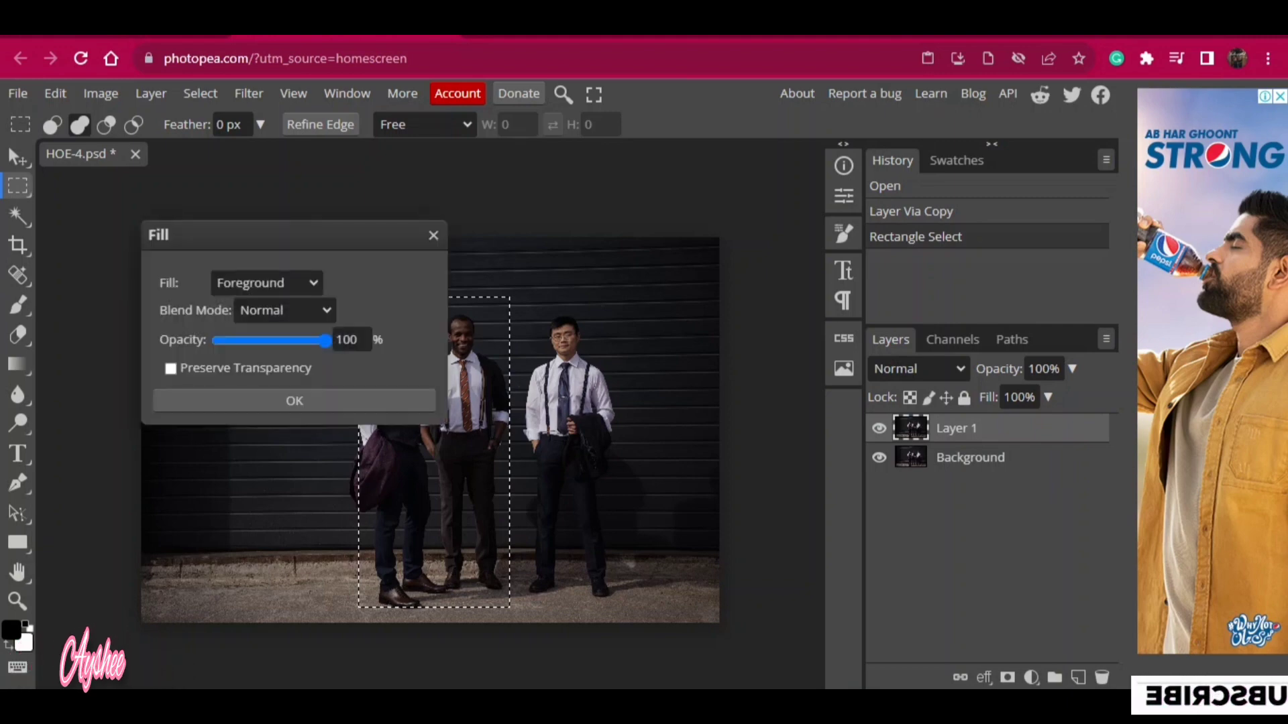
key("Tab")
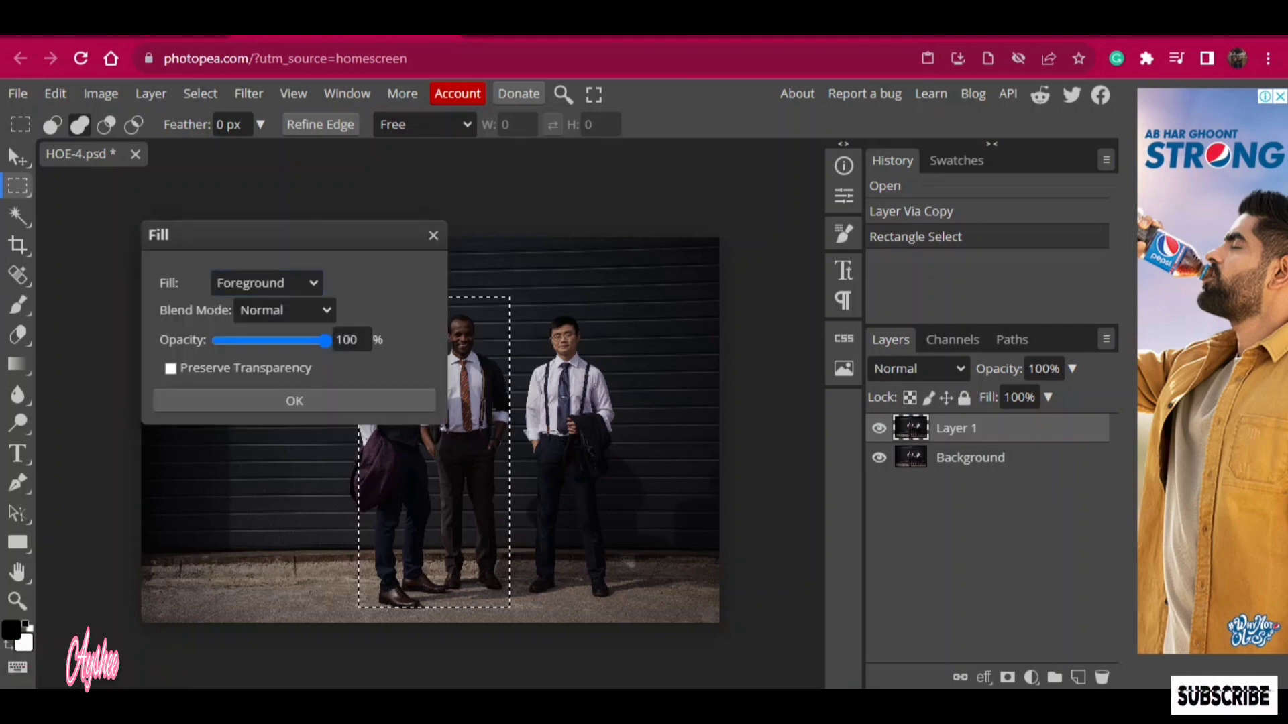
key("space")
key("Down")
key("Down")
key("Down")
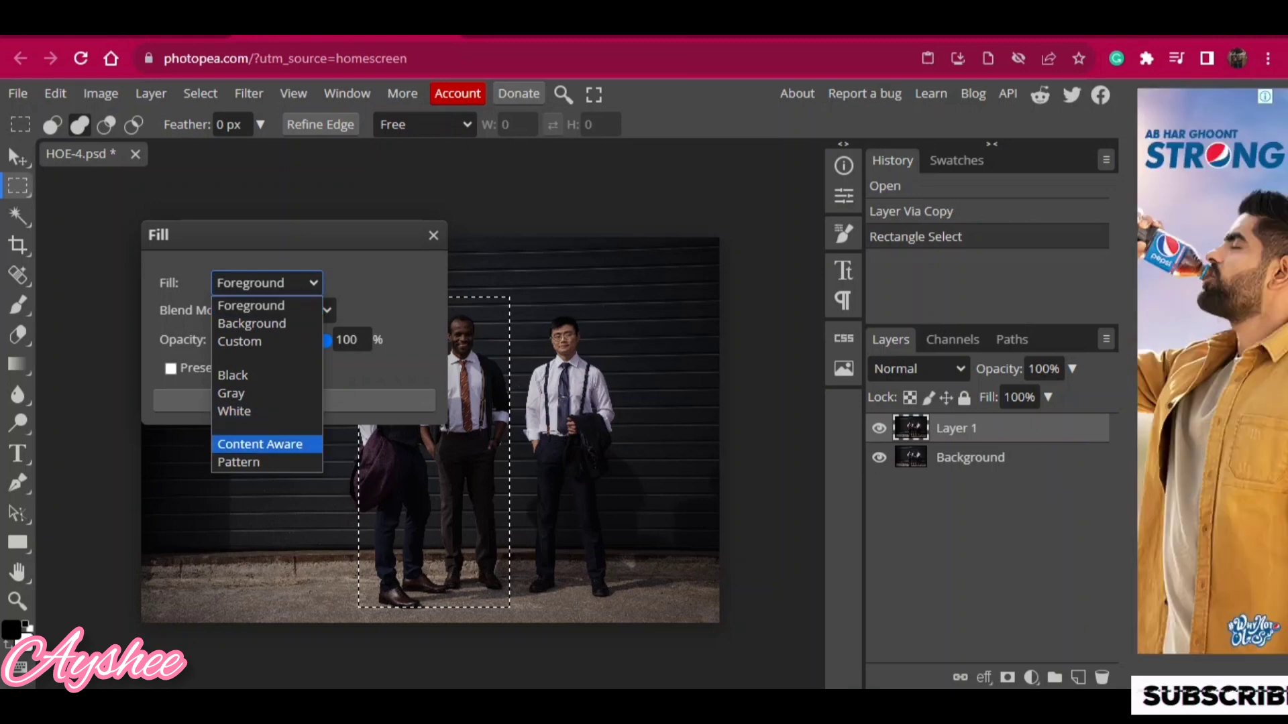
key("Return")
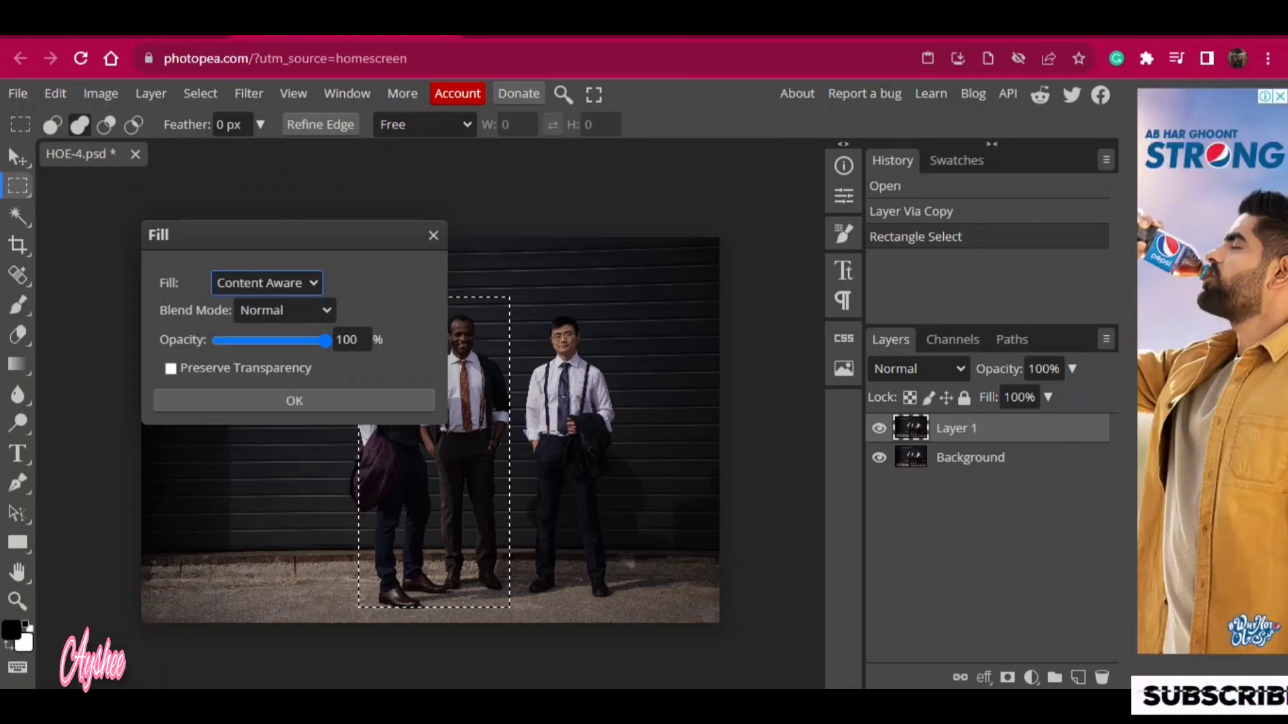
key("Tab")
key("Tab")
key("Tab")
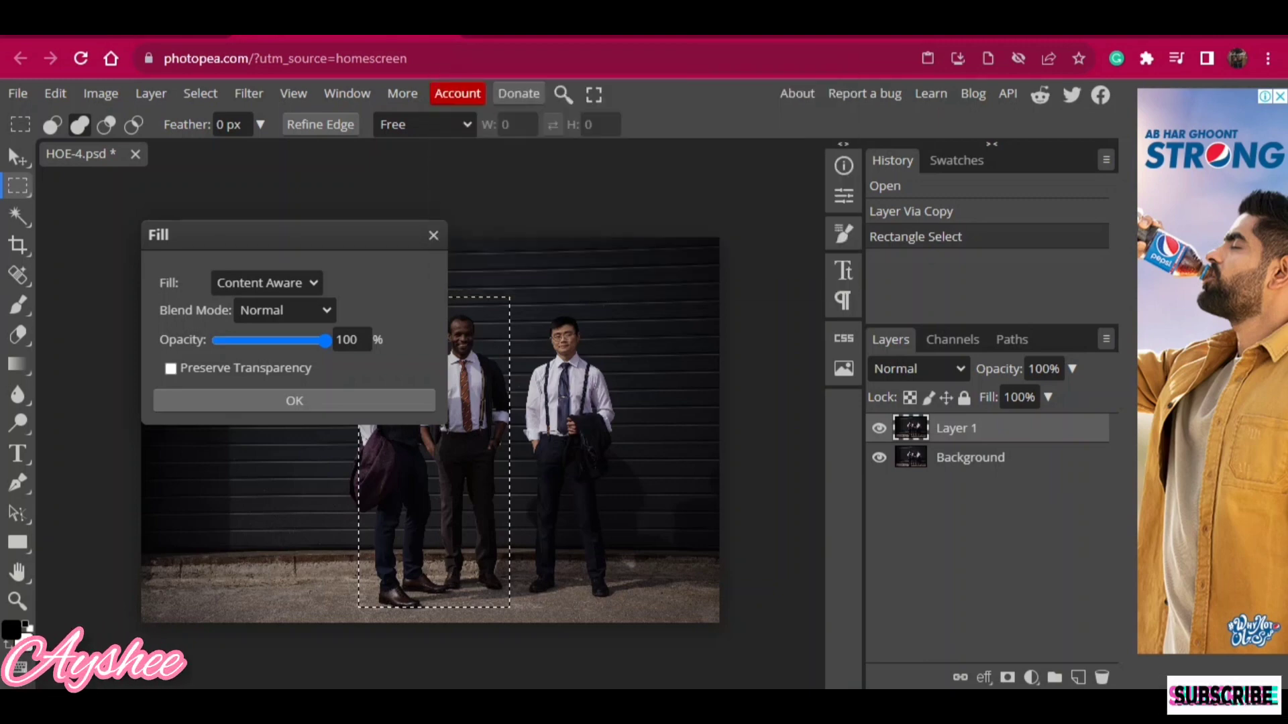
key("Return")
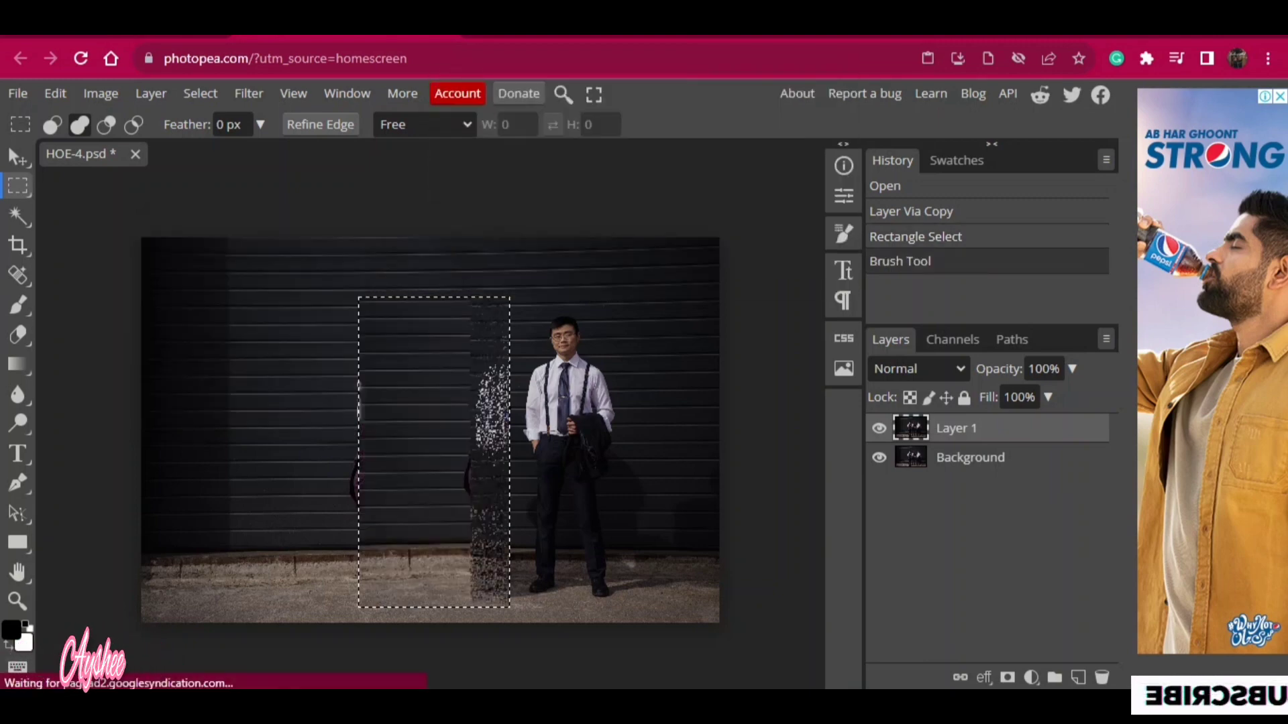
- Select the first leftover ghost strip and bring up Content Aware fill for it
key("l")
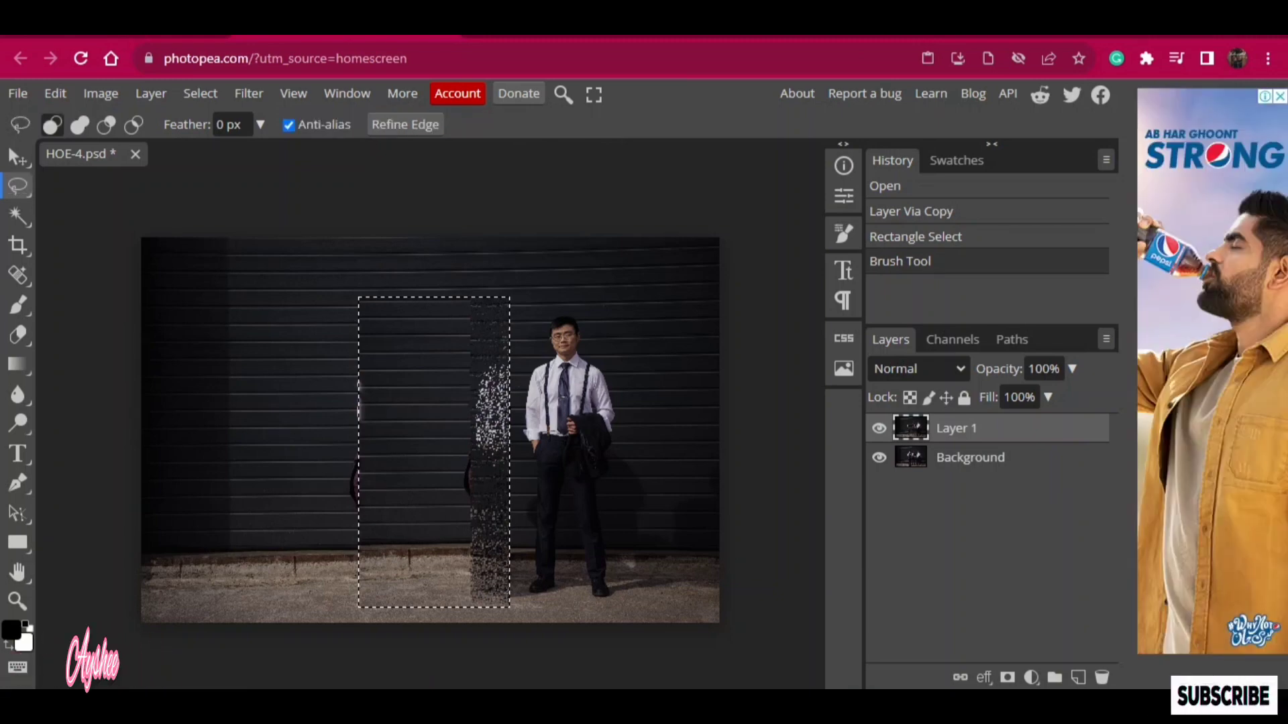
left_click_drag(459, 283, 477, 396)
right_click(17, 186)
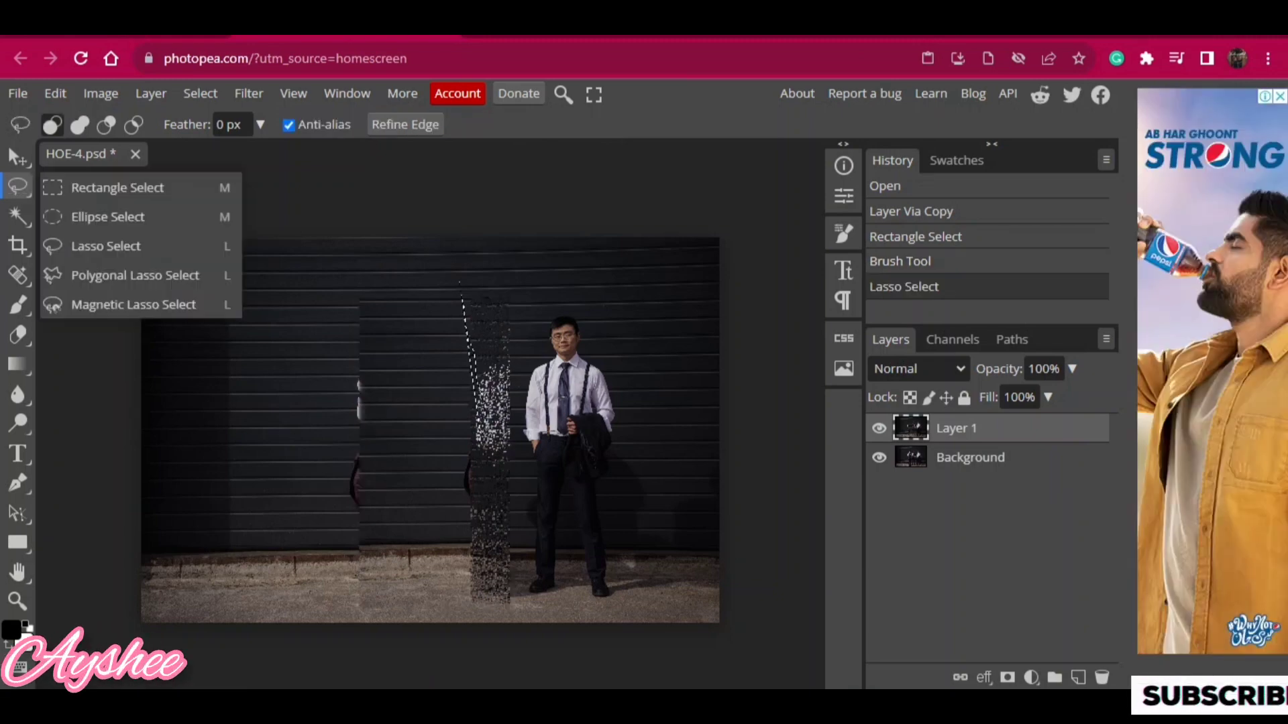
left_click(101, 187)
mouse_move(454, 292)
left_mouse_down()
mouse_move(509, 339)
mouse_move(513, 612)
left_mouse_up()
key("shift+F5")
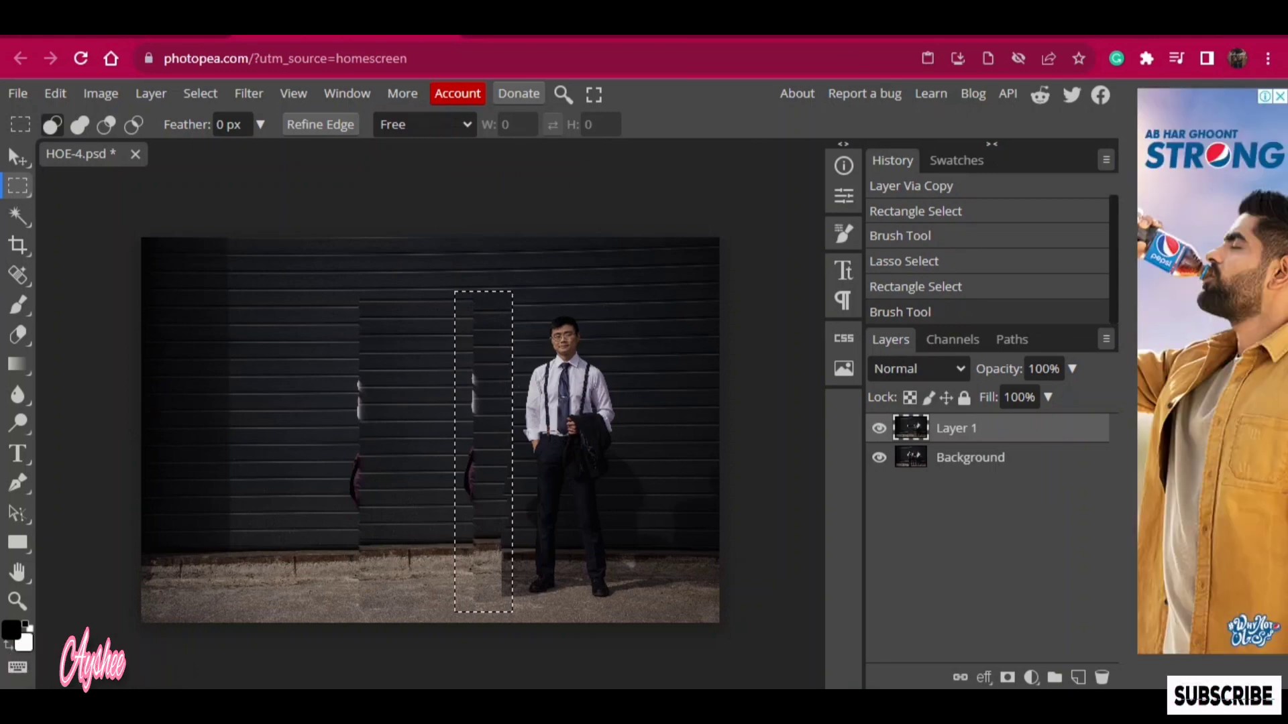
- Content Aware fill the remaining ghost strips, including the one beside the standing man
left_click_drag(335, 292, 381, 616)
key("shift+F5")
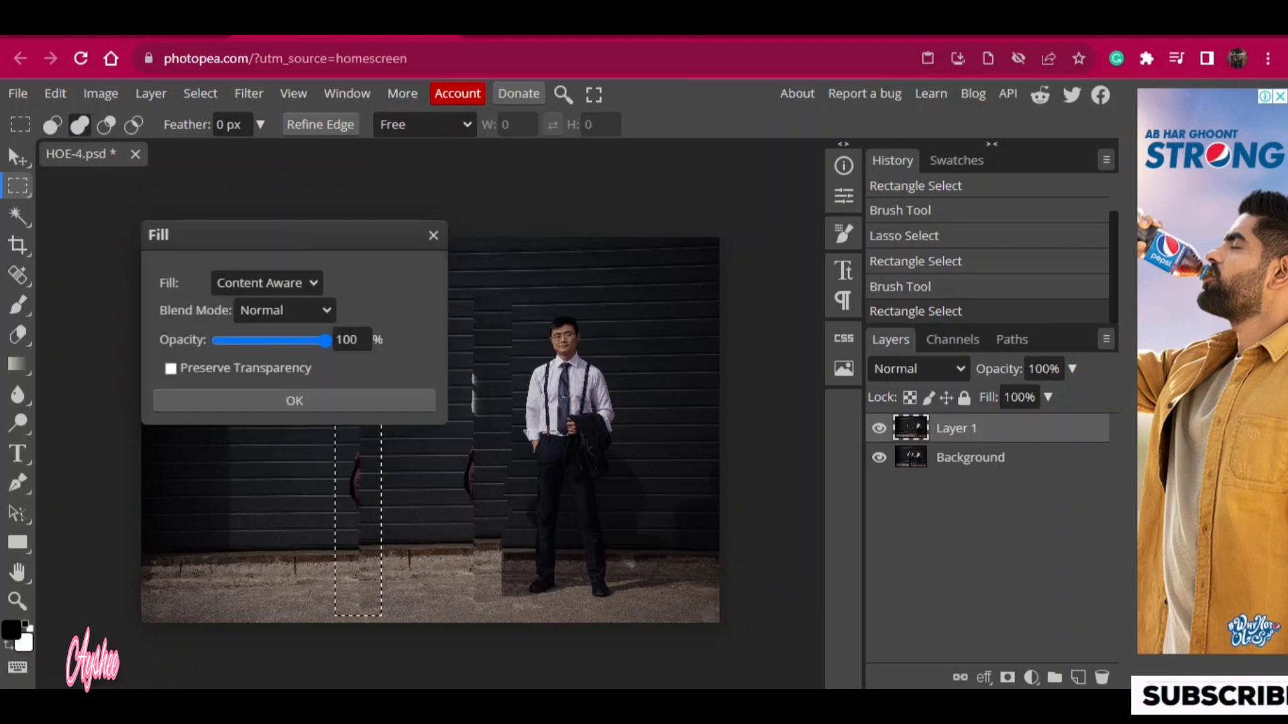
key("Return")
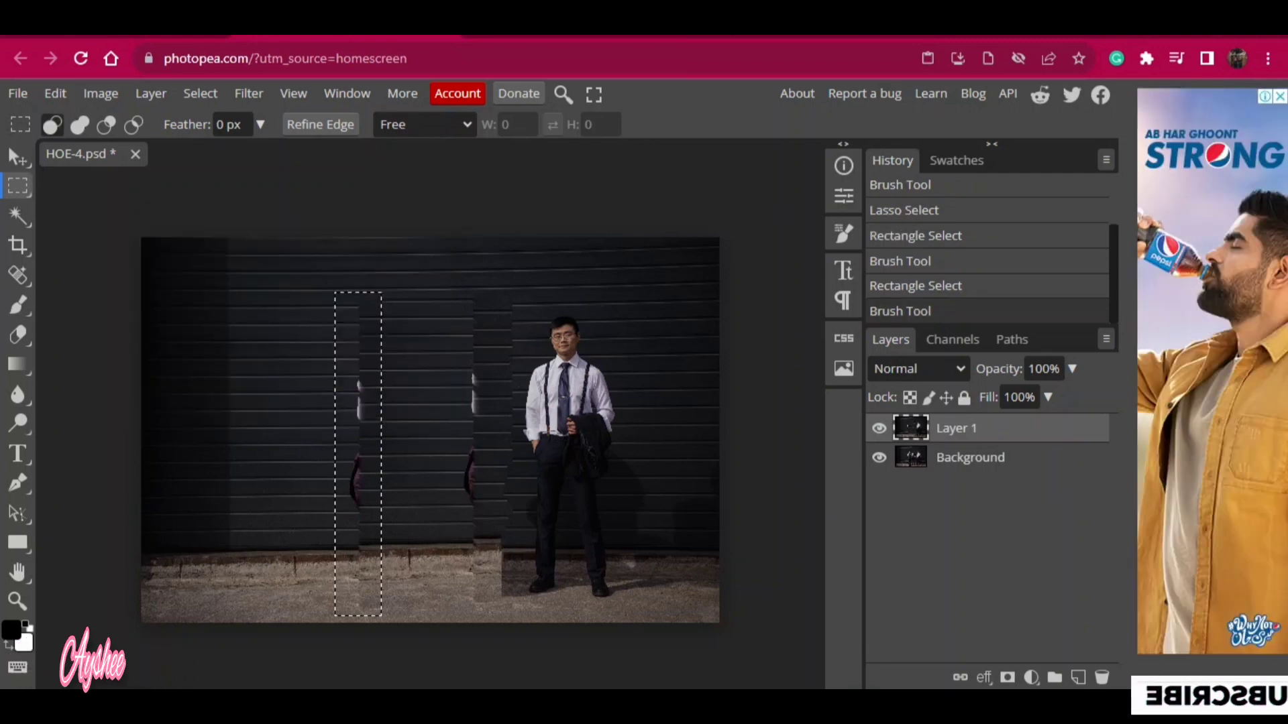
left_click_drag(456, 285, 491, 611)
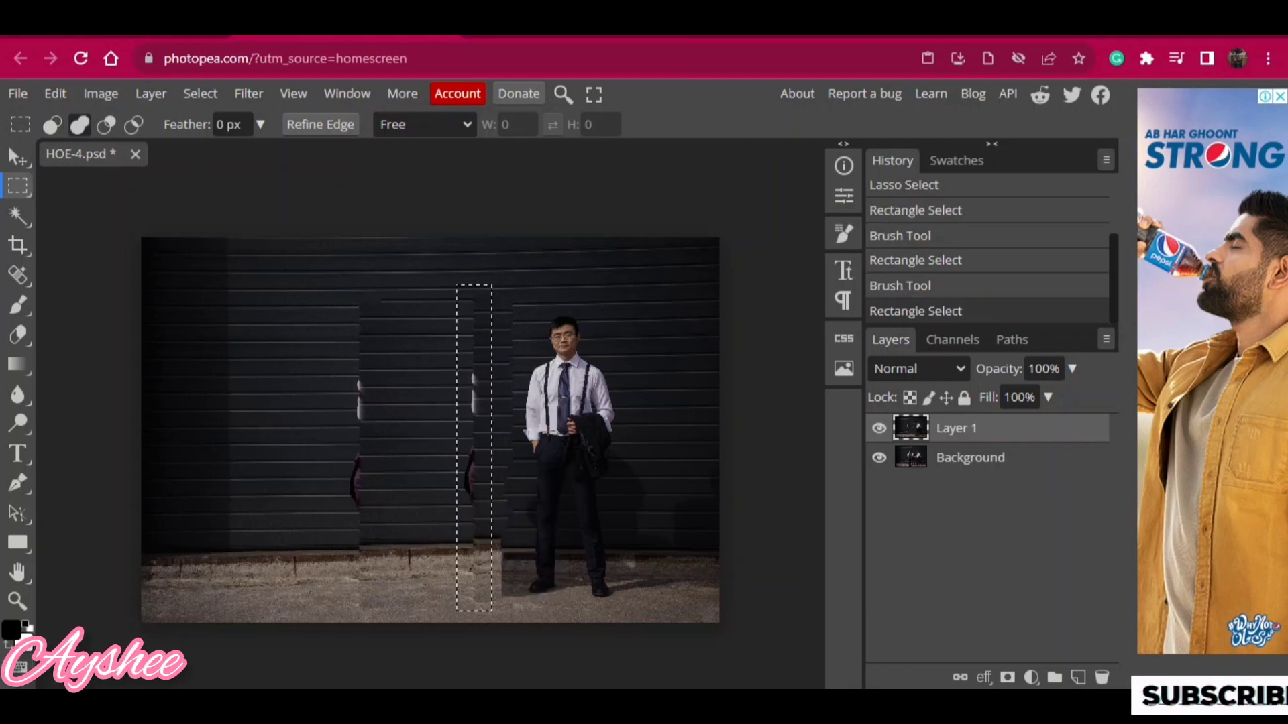
key("shift+F5")
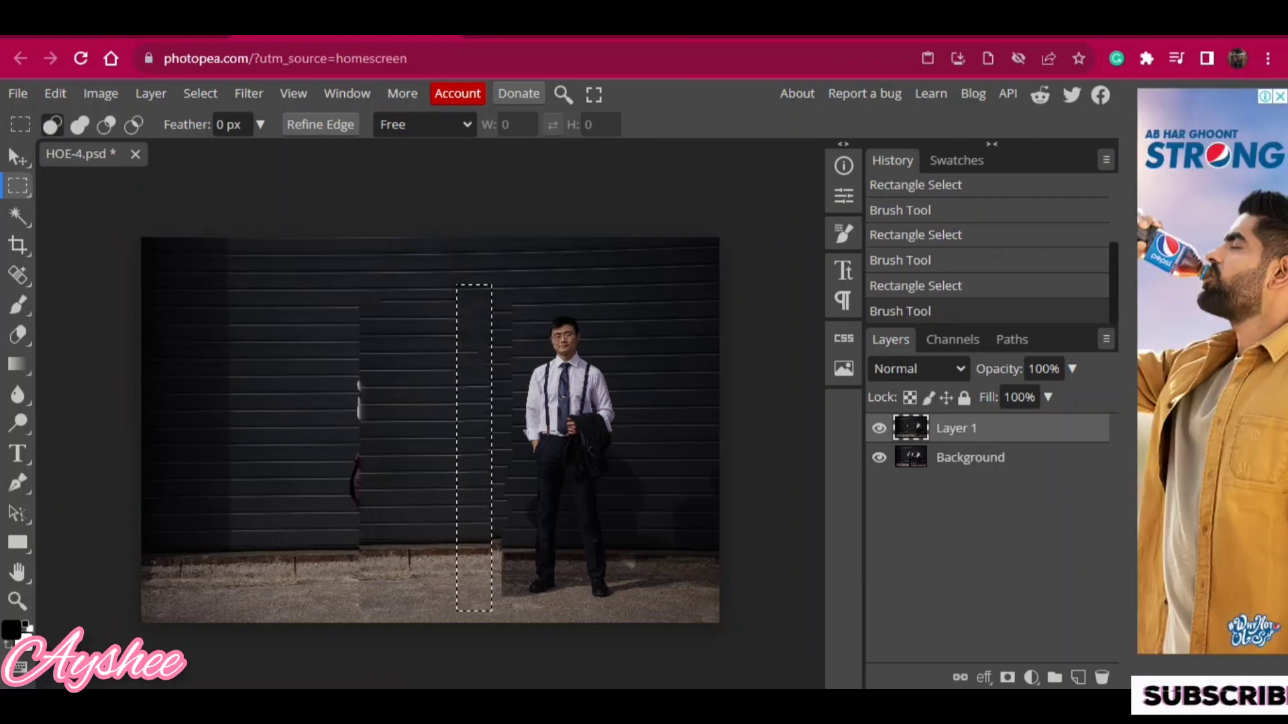
left_click_drag(340, 282, 521, 541)
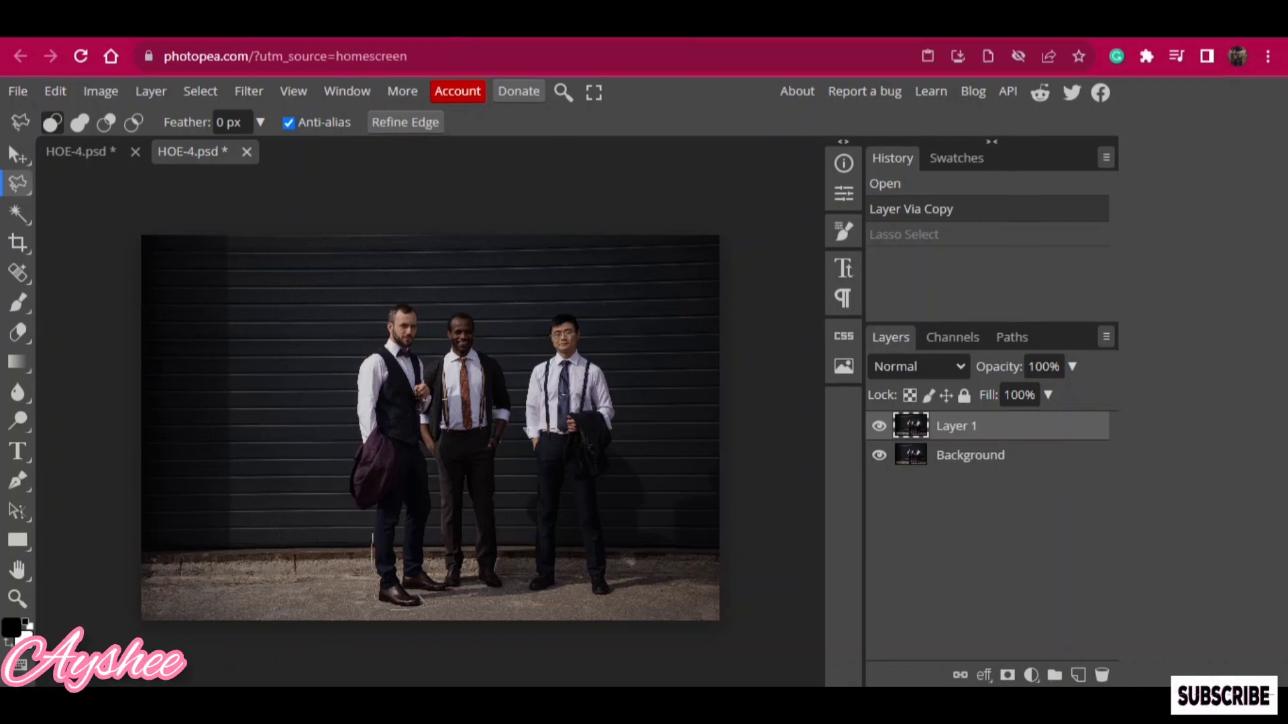
- Trace a lasso outline around the two left men, from the leg up to the shoulder
mouse_move(373, 510)
left_mouse_down()
mouse_move(355, 514)
mouse_move(354, 406)
left_mouse_up()
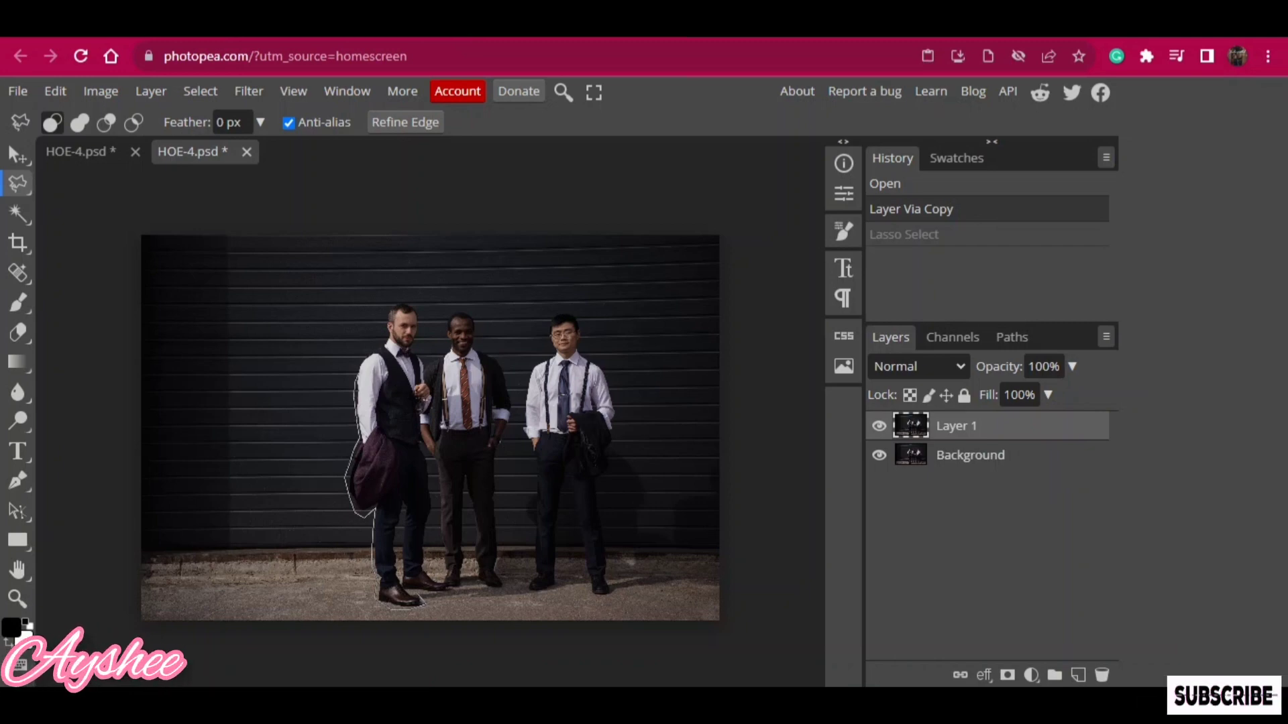
mouse_move(356, 362)
left_mouse_down()
mouse_move(388, 334)
mouse_move(381, 312)
mouse_move(410, 305)
left_mouse_up()
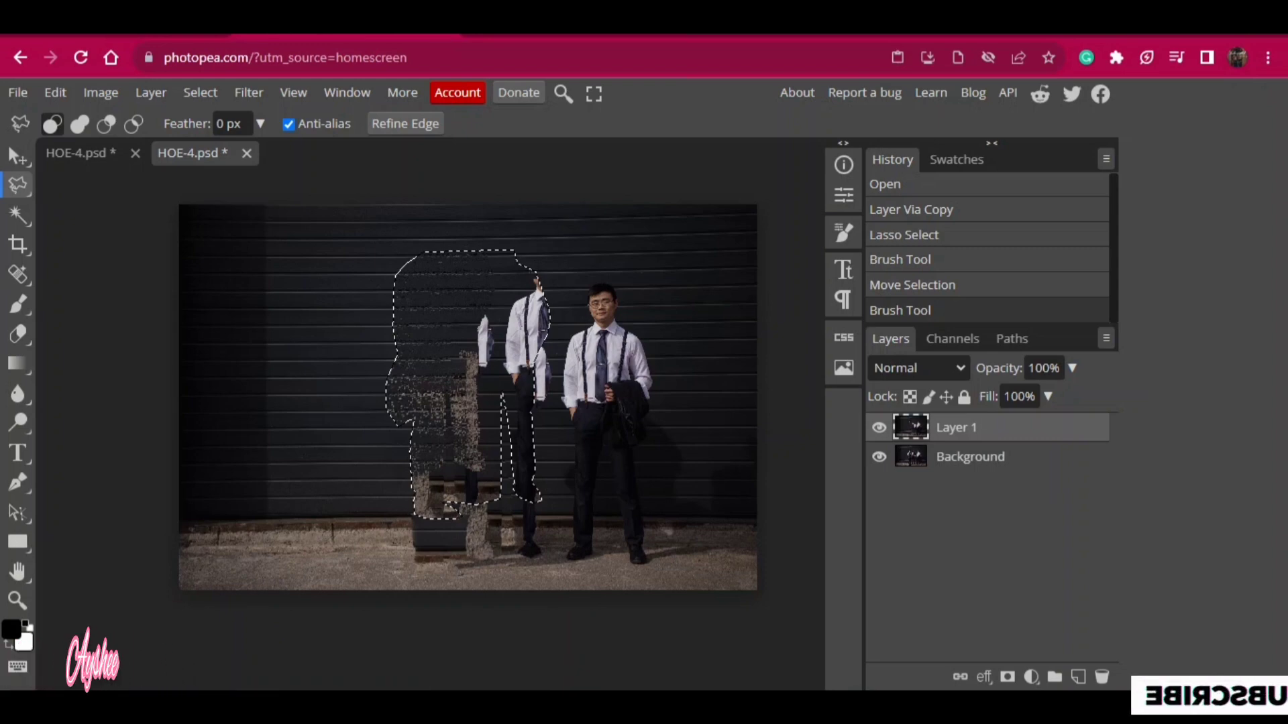
- Draw a tall rectangular selection around the blotchy patch where the two men stood
right_click(18, 185)
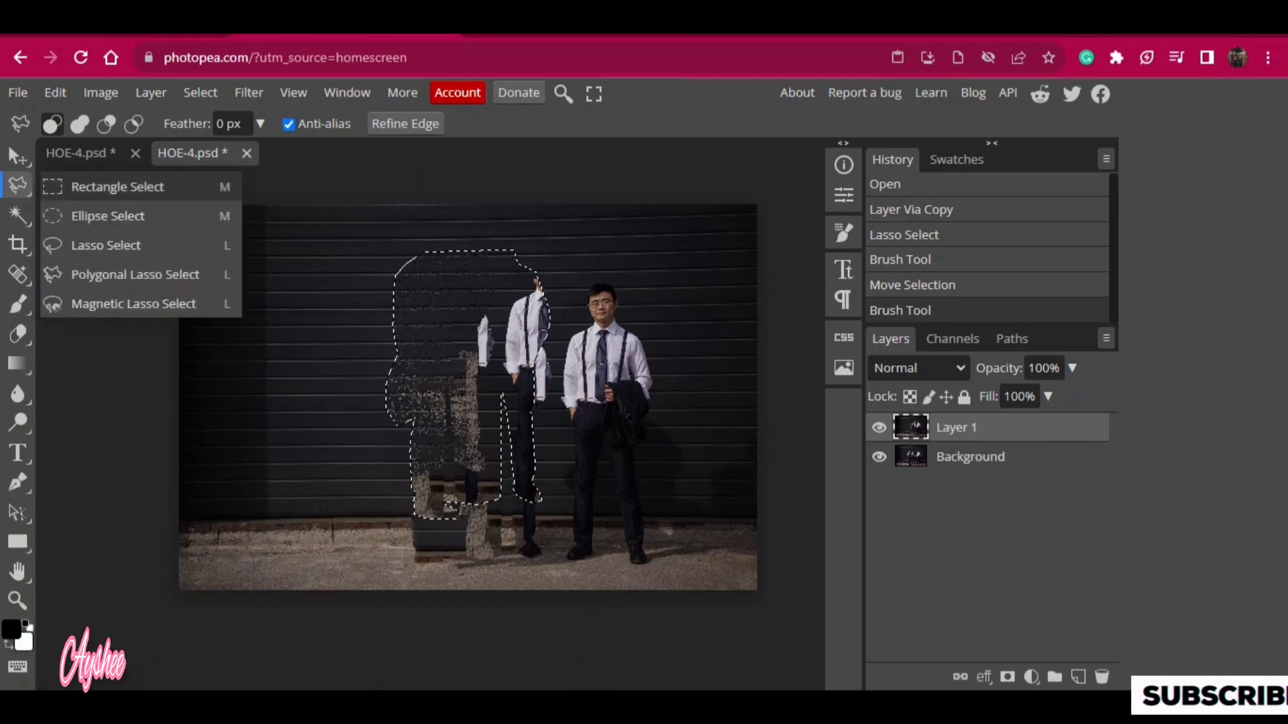
left_click(114, 187)
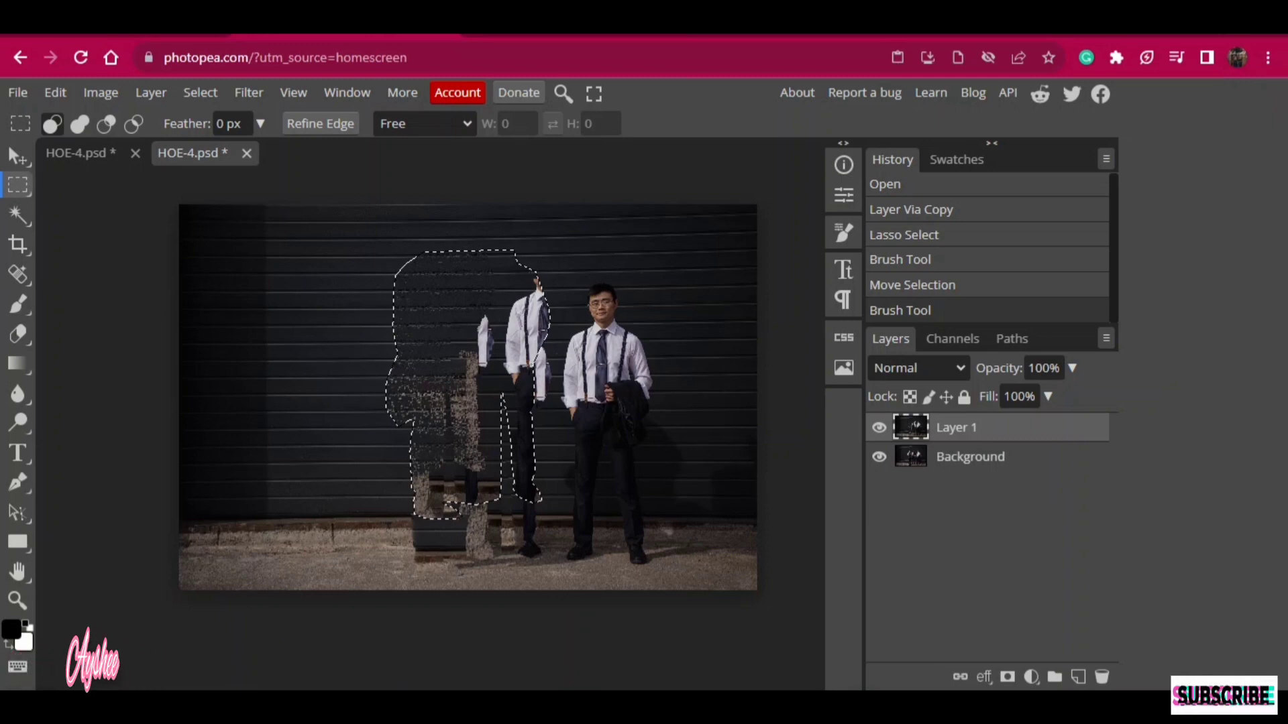
mouse_move(388, 242)
left_mouse_down()
mouse_move(584, 442)
mouse_move(553, 567)
left_mouse_up()
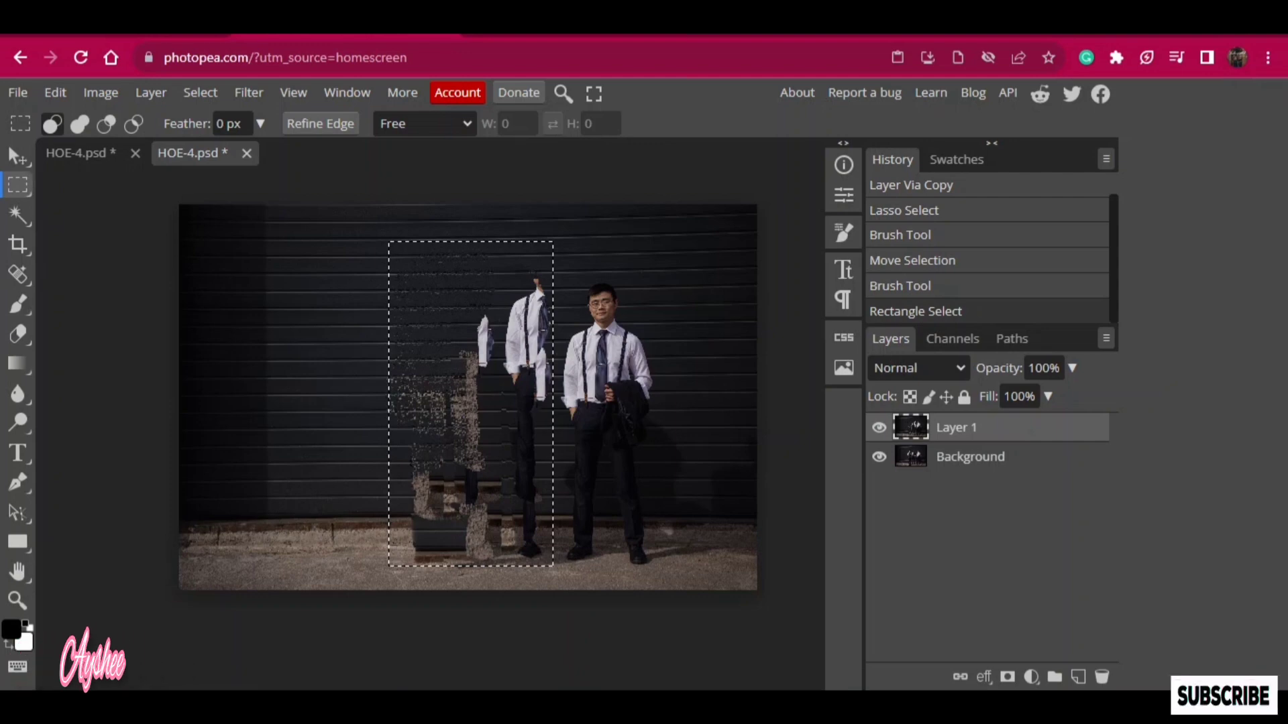
- Switch to Clone Stamp and set up a larger square brush tip
key("s")
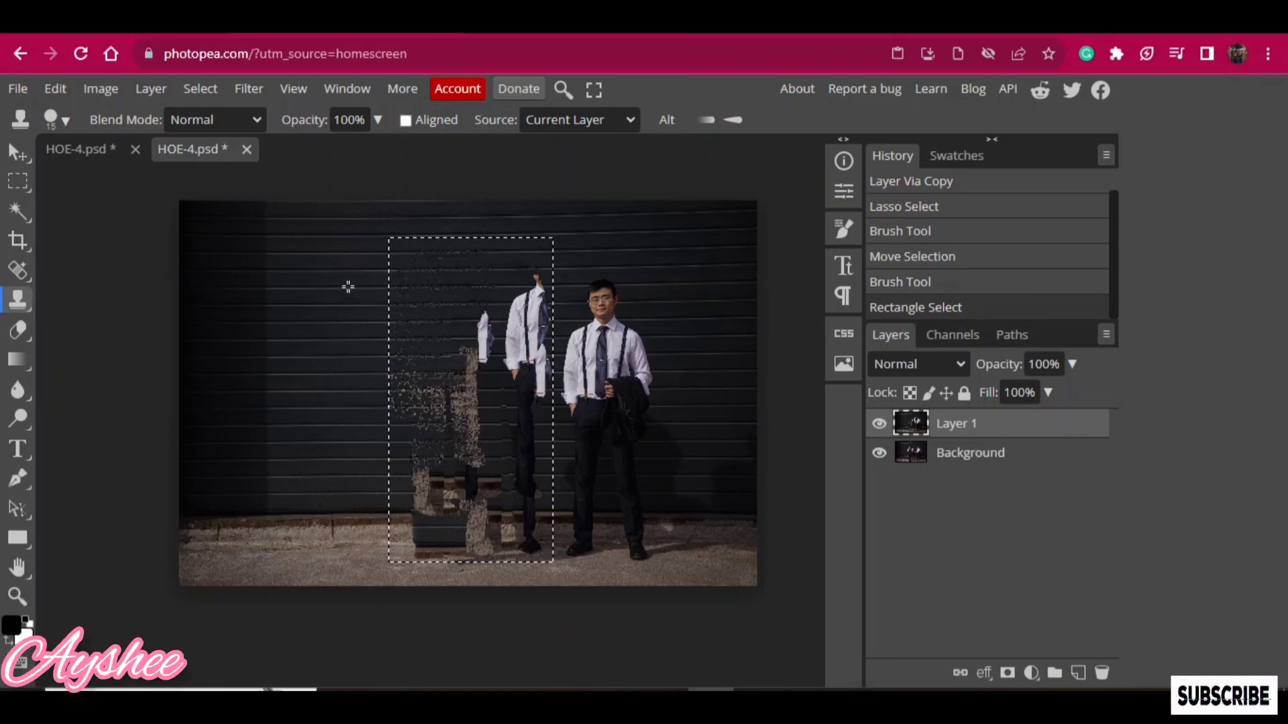
left_click(423, 302)
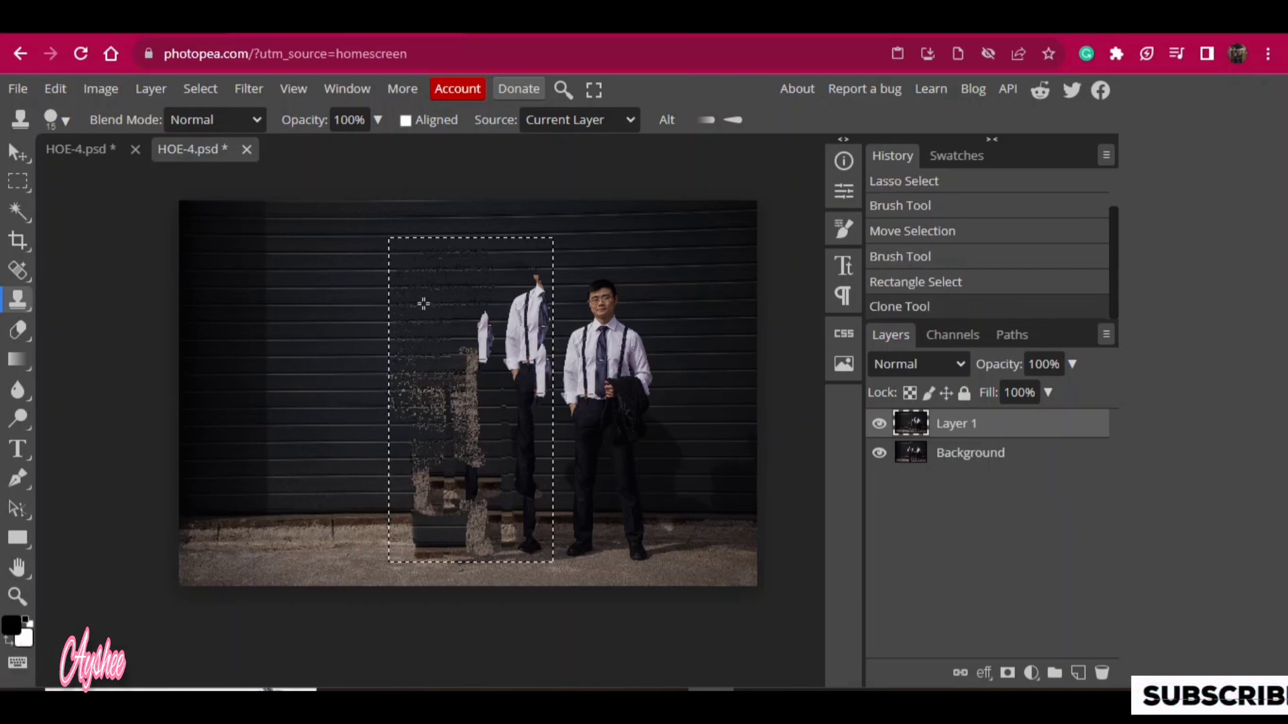
left_click(417, 279)
right_click(186, 171)
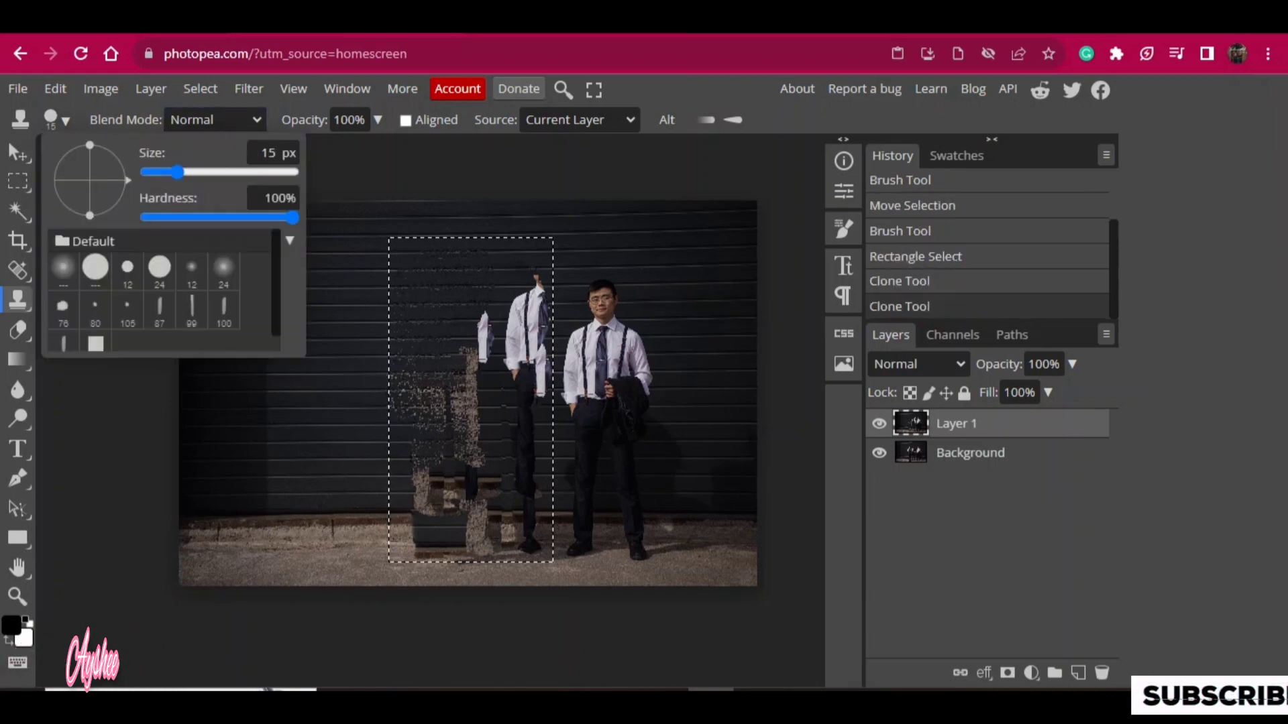
left_click_drag(143, 172, 285, 172)
left_click(96, 344)
left_click(290, 240)
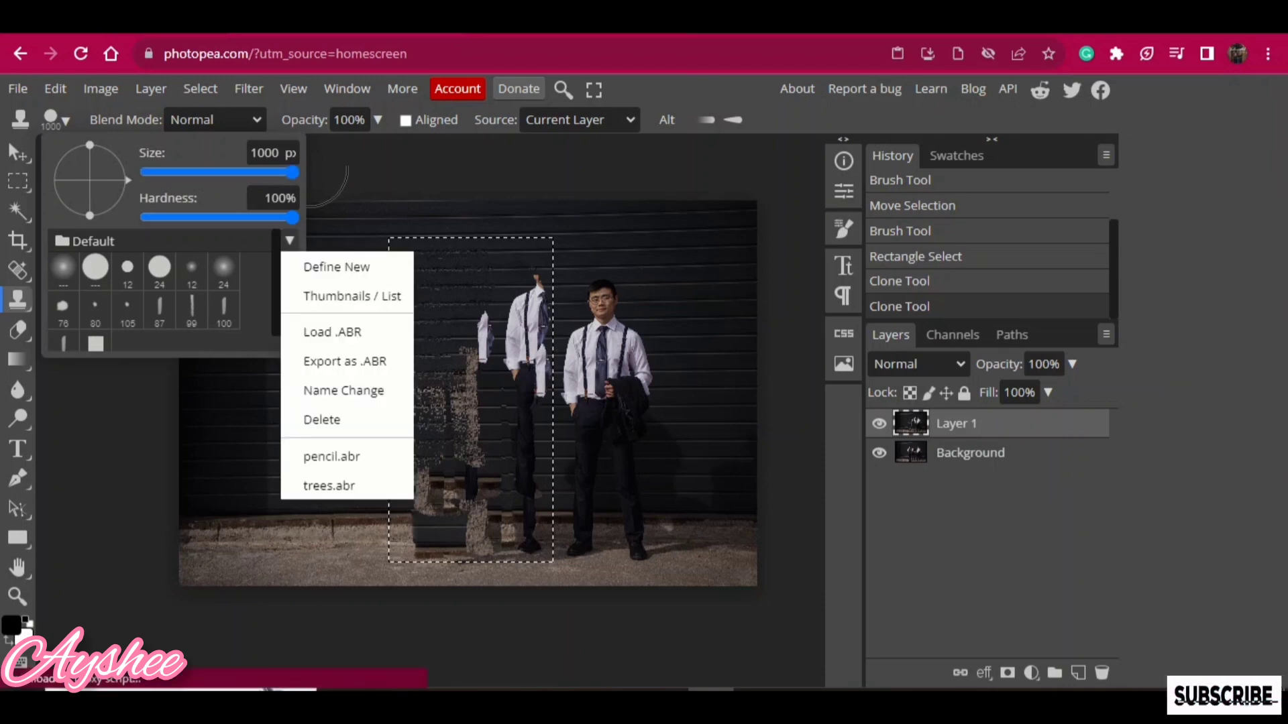
left_click(210, 369)
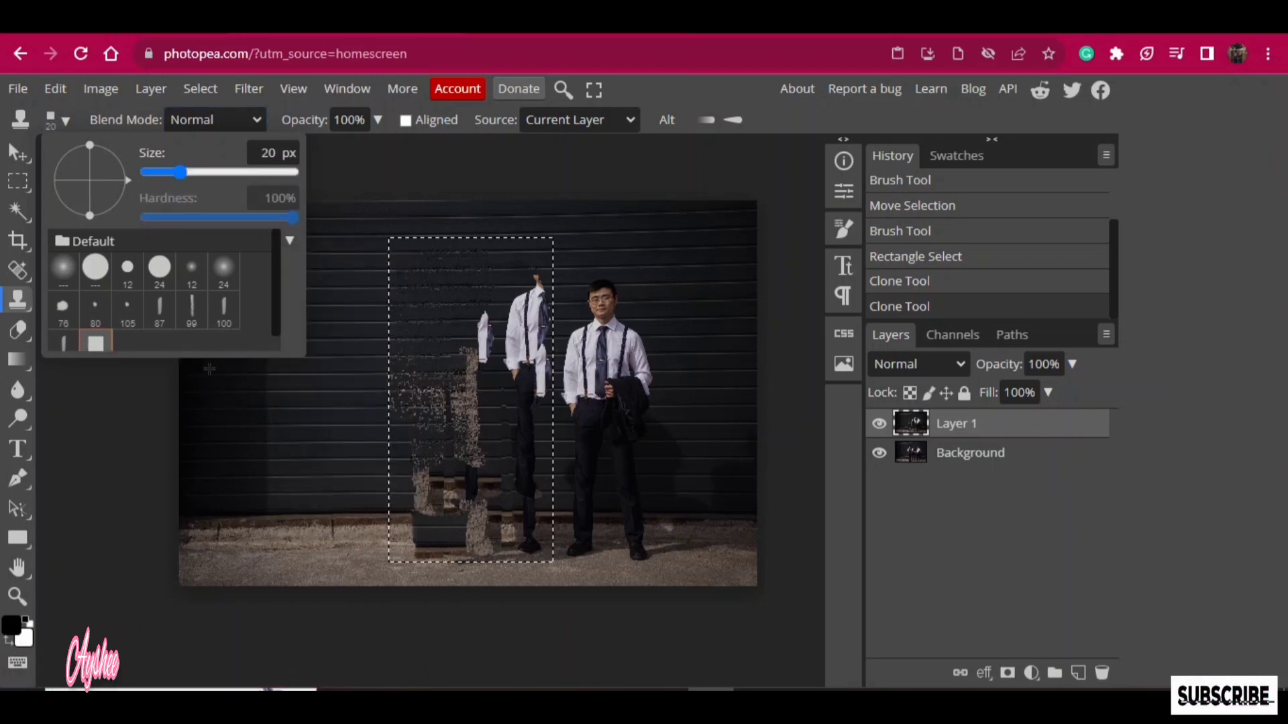
- Clone clean wall from the left side over the leftover head and shirt remnants
left_click(335, 305)
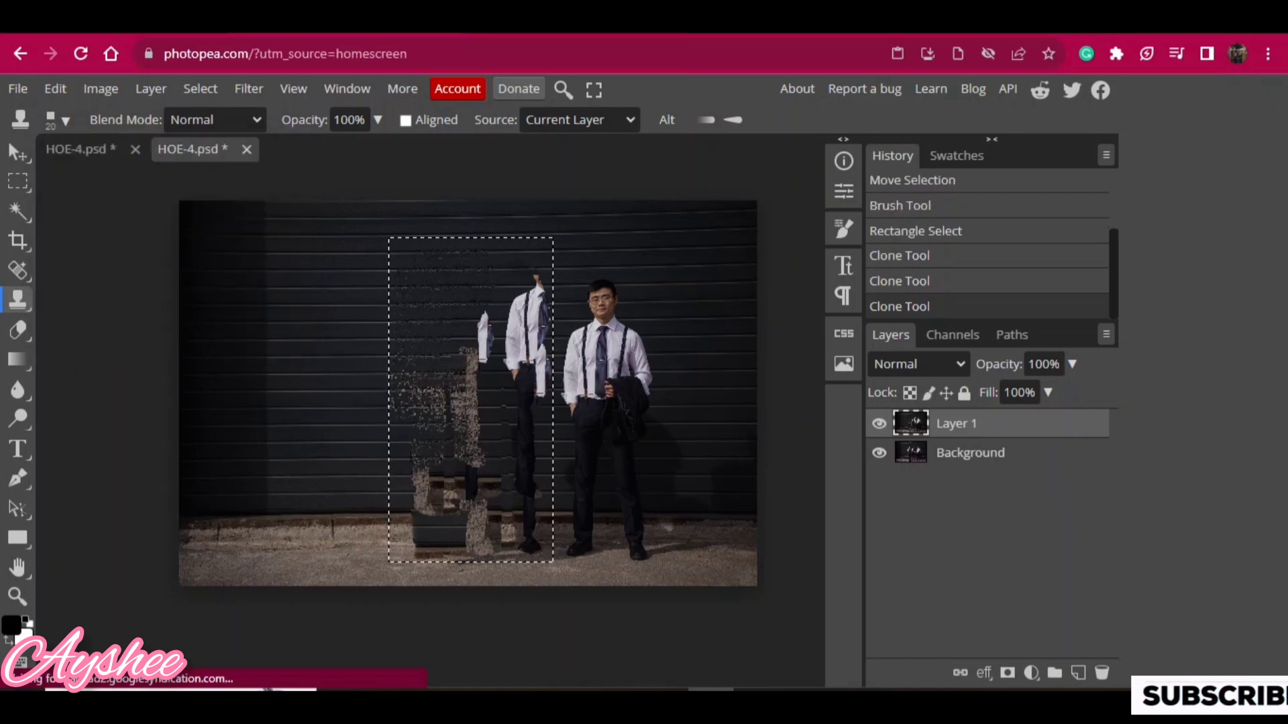
left_click(57, 120)
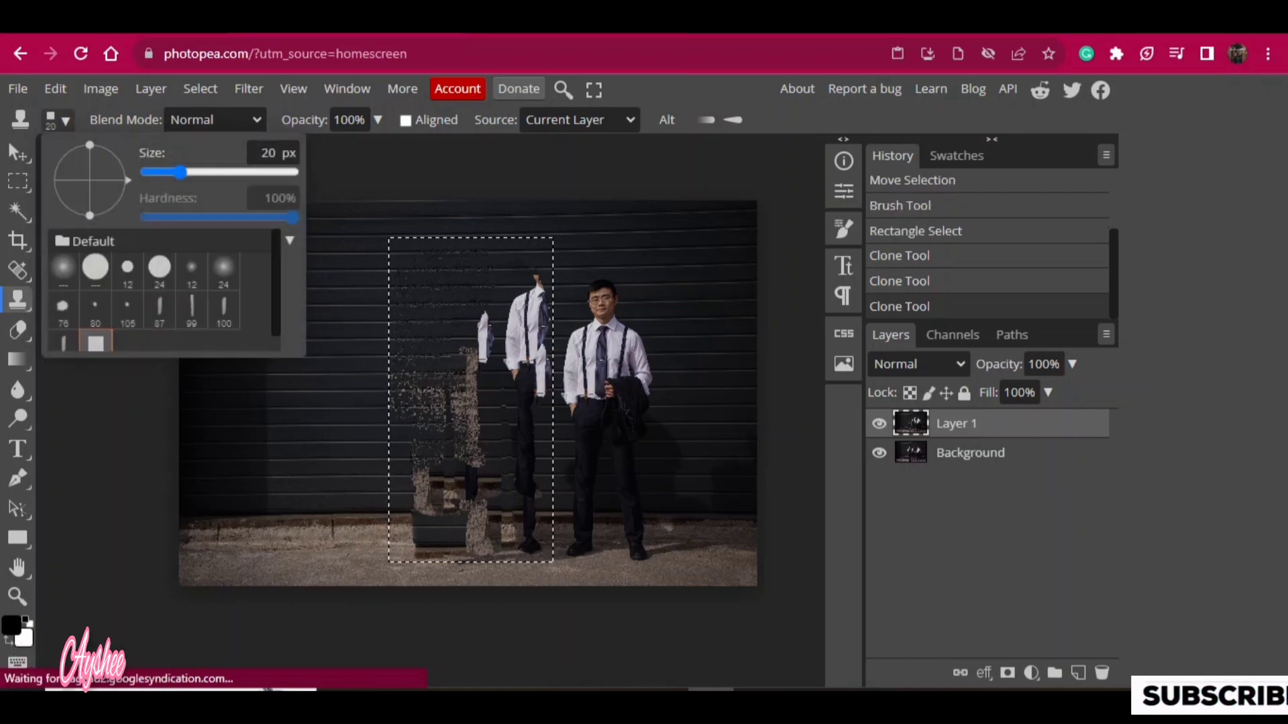
left_click_drag(180, 172, 293, 173)
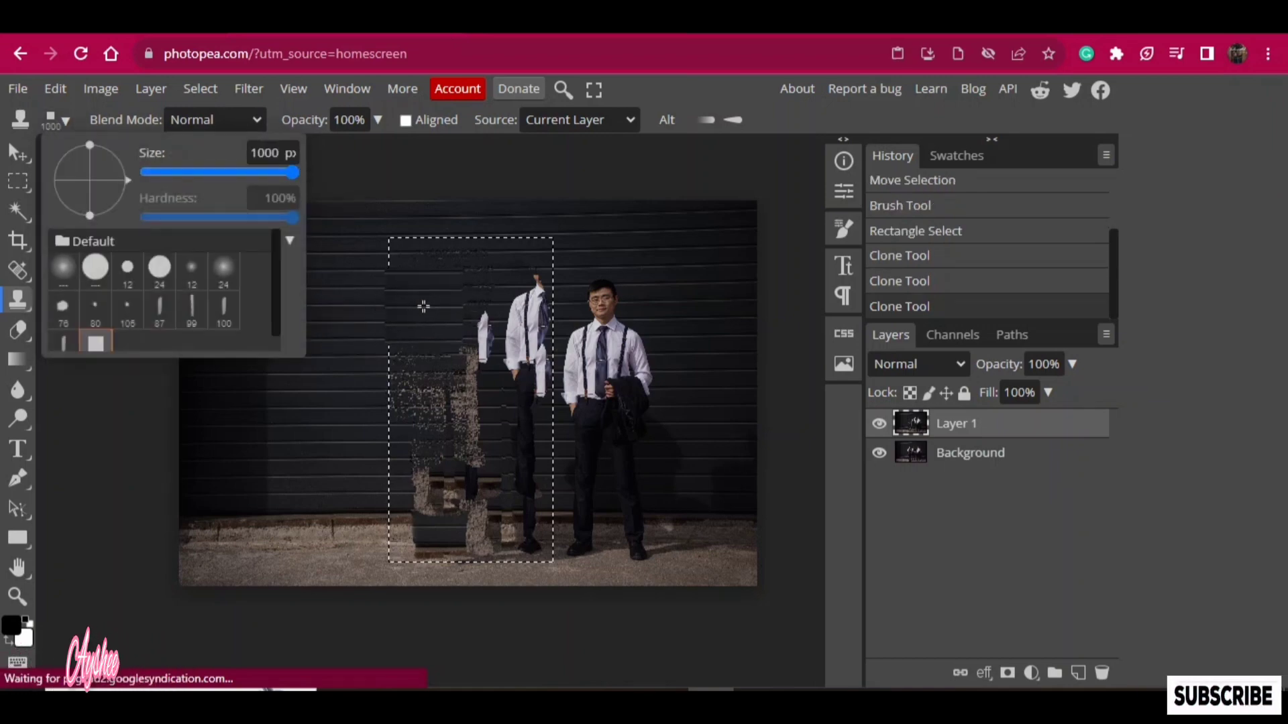
left_click_drag(424, 305, 497, 305)
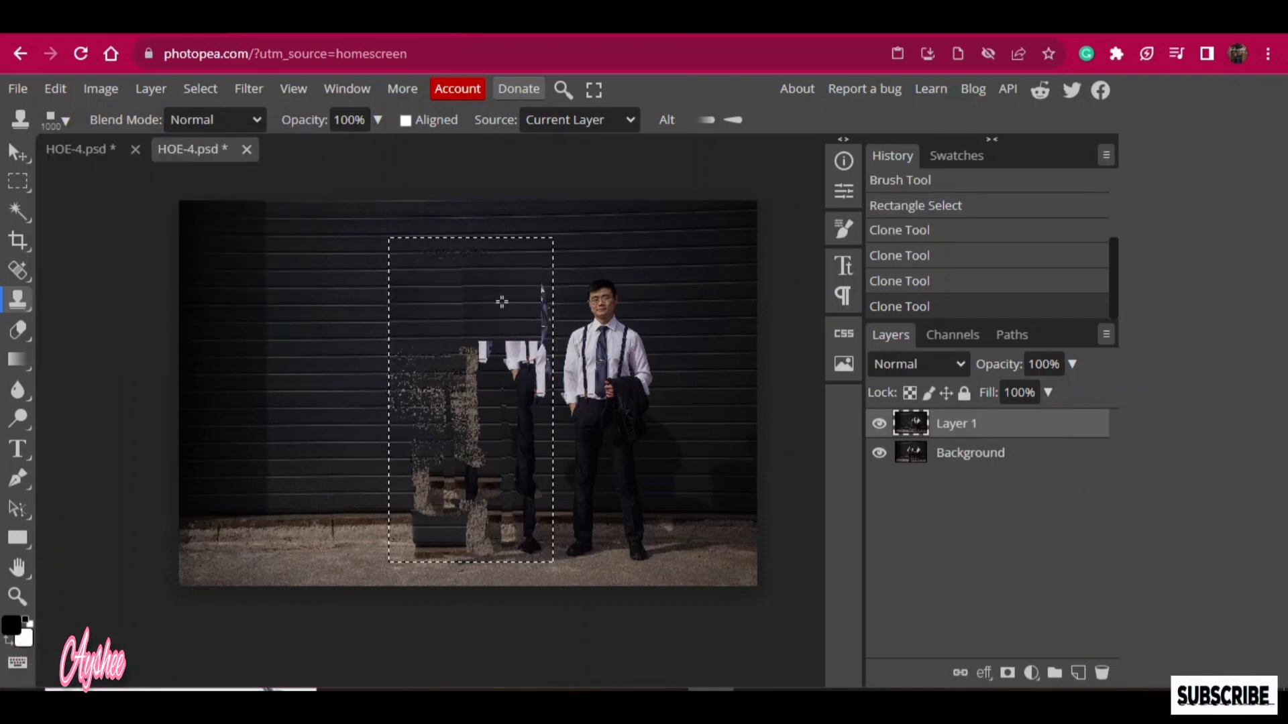
left_click(502, 303)
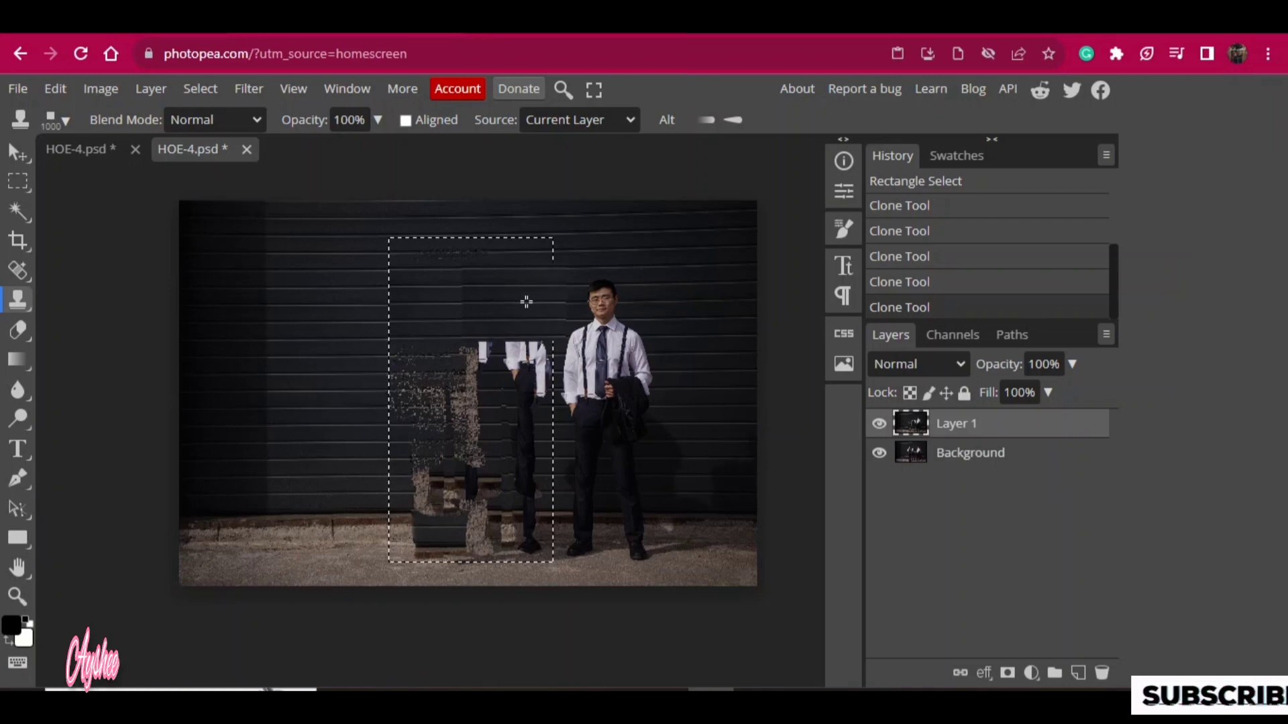
left_click(526, 302)
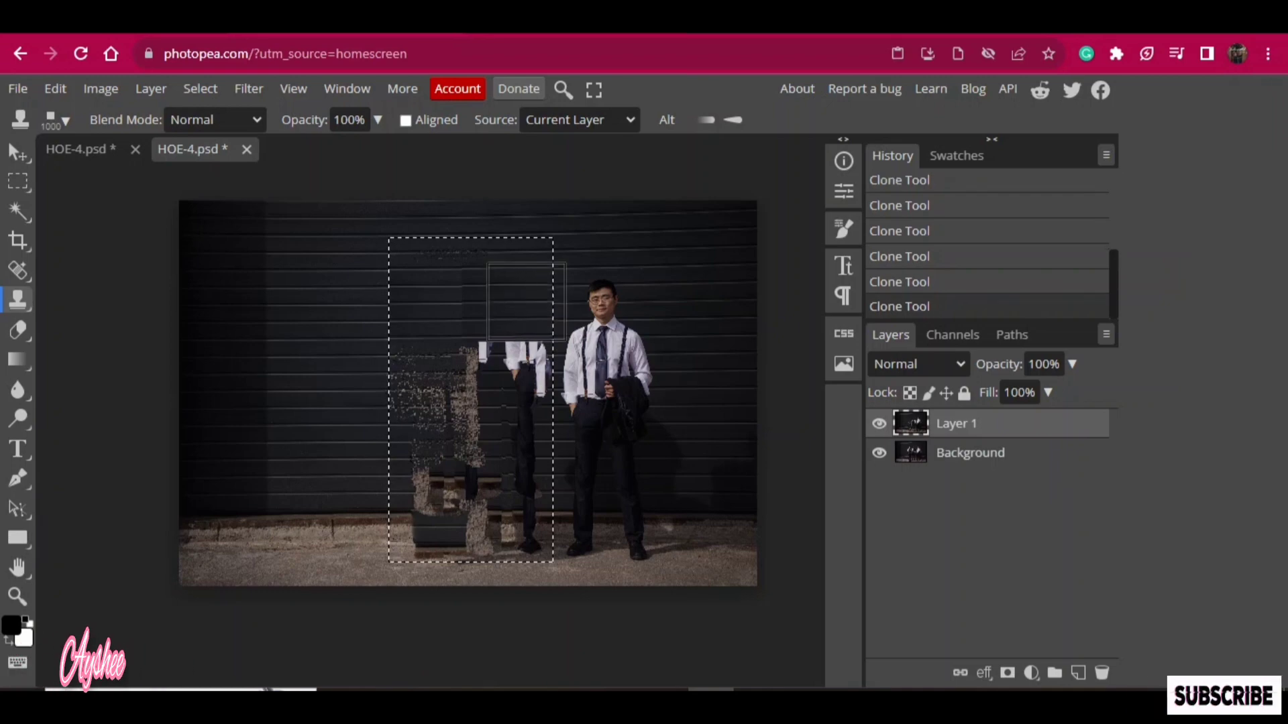
left_click(224, 454, "alt")
left_click(518, 302)
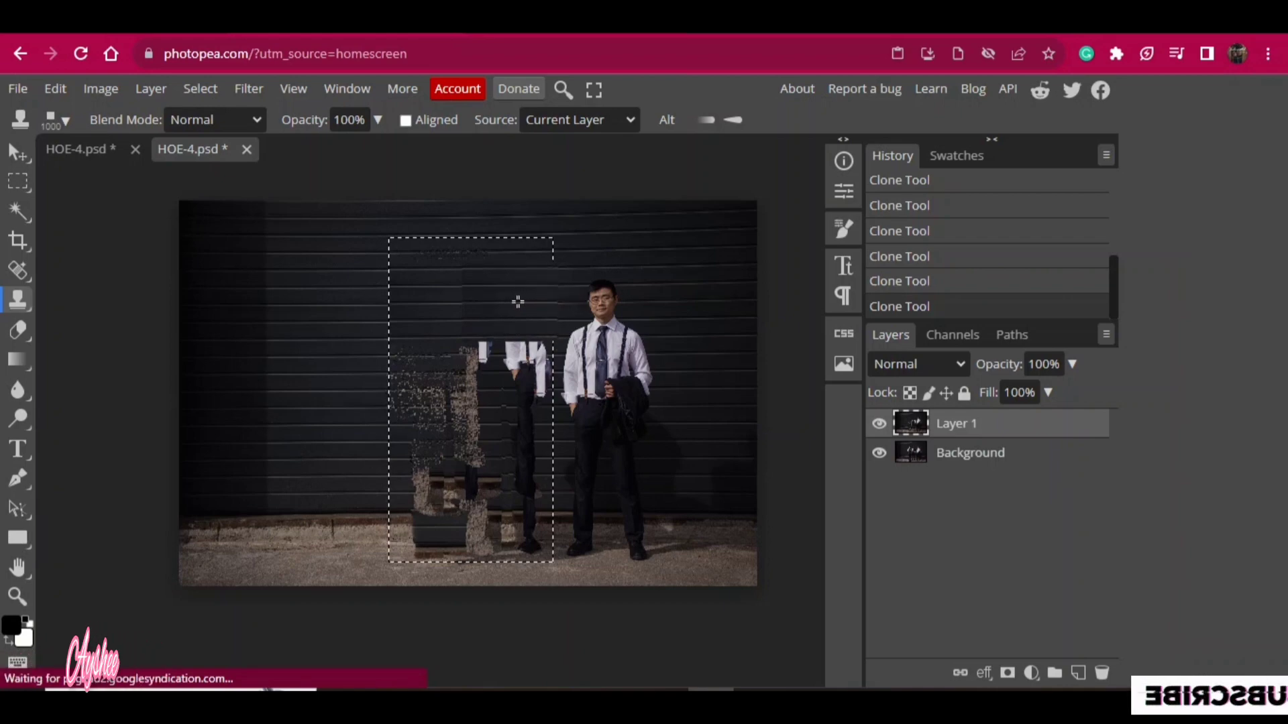
left_click(463, 304)
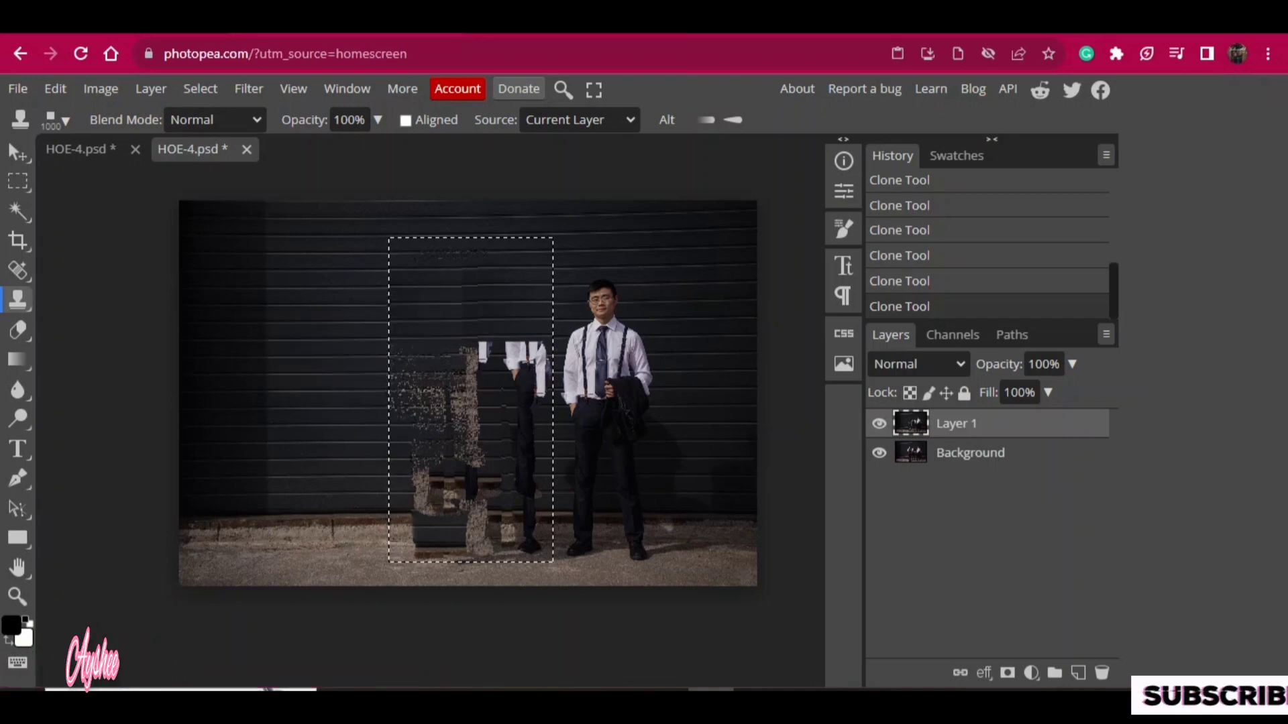
key("ctrl+plus")
key("ctrl+plus")
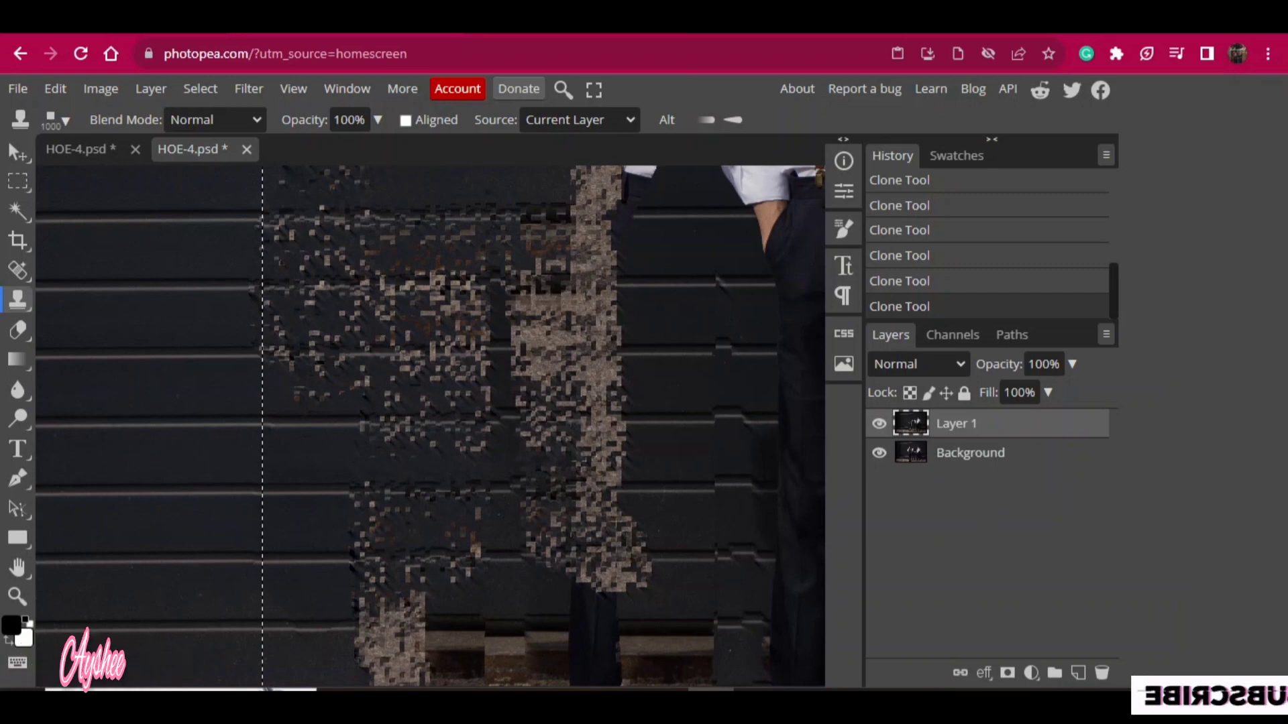
- Clone clean wall planks over the pixelated patches on the lower-left wall, undoing one bad stroke
mouse_move(97, 354)
left_mouse_down()
mouse_move(694, 360)
mouse_move(689, 348)
left_mouse_up()
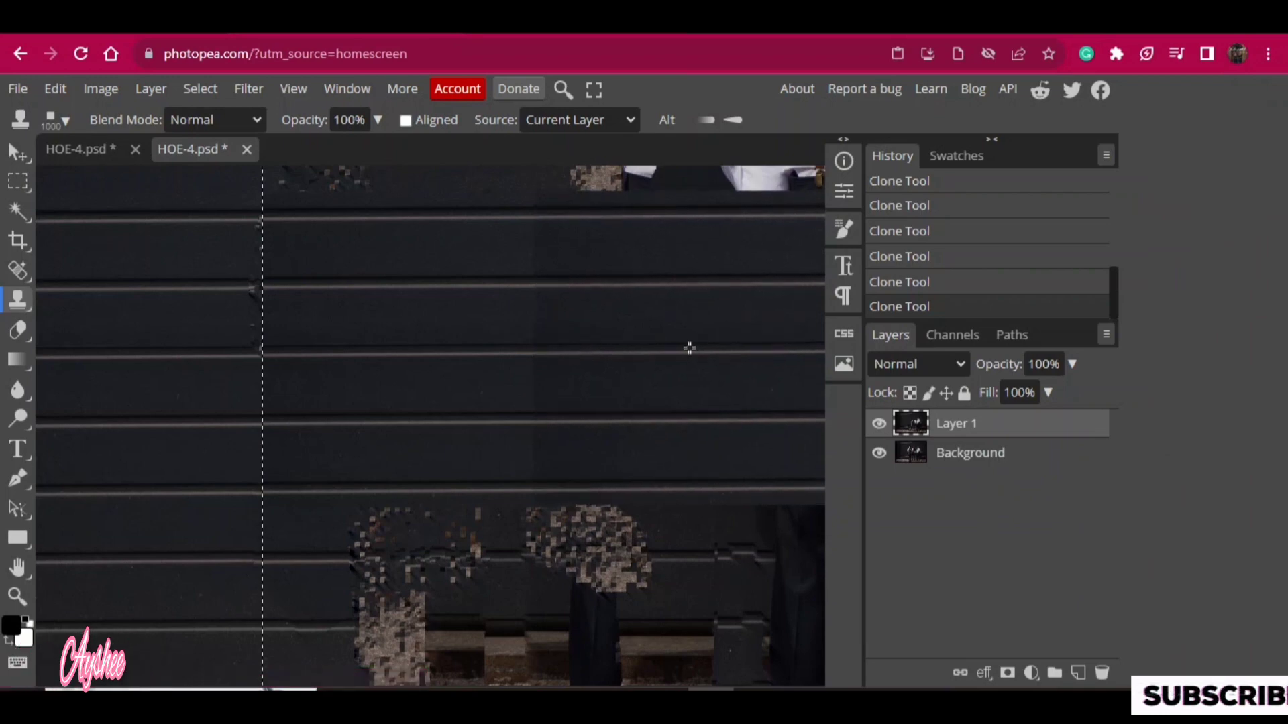
mouse_move(402, 510)
left_mouse_down()
mouse_move(320, 605)
mouse_move(438, 503)
mouse_move(411, 357)
mouse_move(381, 350)
mouse_move(400, 466)
mouse_move(402, 664)
mouse_move(404, 625)
left_mouse_up()
key("ctrl+z")
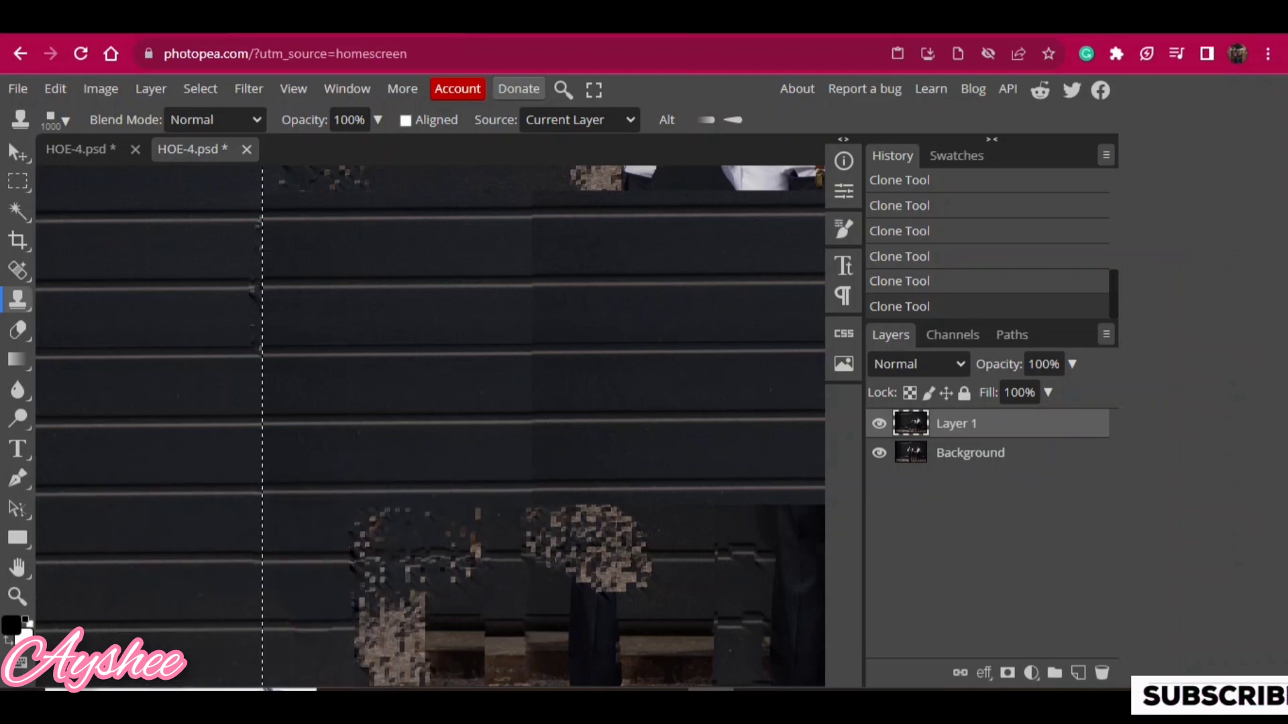
mouse_move(204, 627)
left_mouse_down()
mouse_move(776, 630)
mouse_move(630, 624)
mouse_move(759, 624)
mouse_move(770, 601)
mouse_move(819, 620)
left_mouse_up()
- Clone wall planks over the patches near the man's arm and the white shirt fragments
key("ctrl+0")
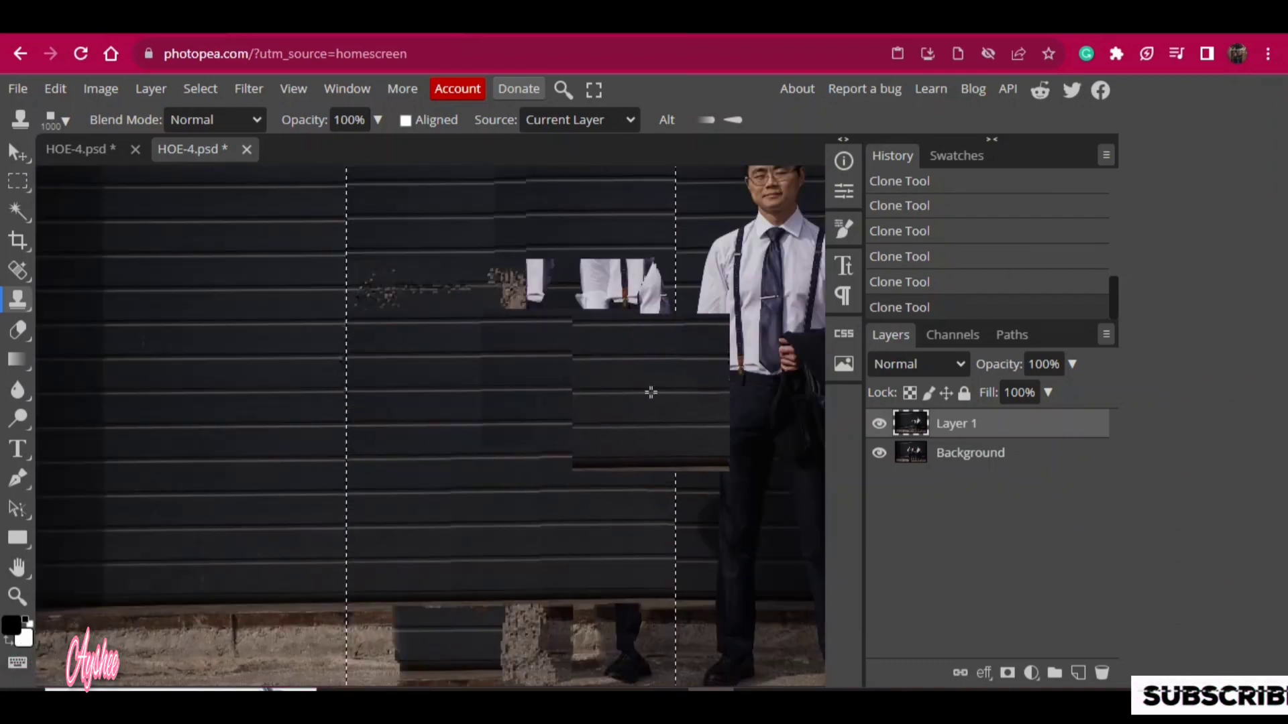
mouse_move(650, 391)
left_mouse_down()
mouse_move(339, 515)
mouse_move(230, 509)
mouse_move(253, 523)
mouse_move(265, 515)
mouse_move(195, 470)
left_mouse_up()
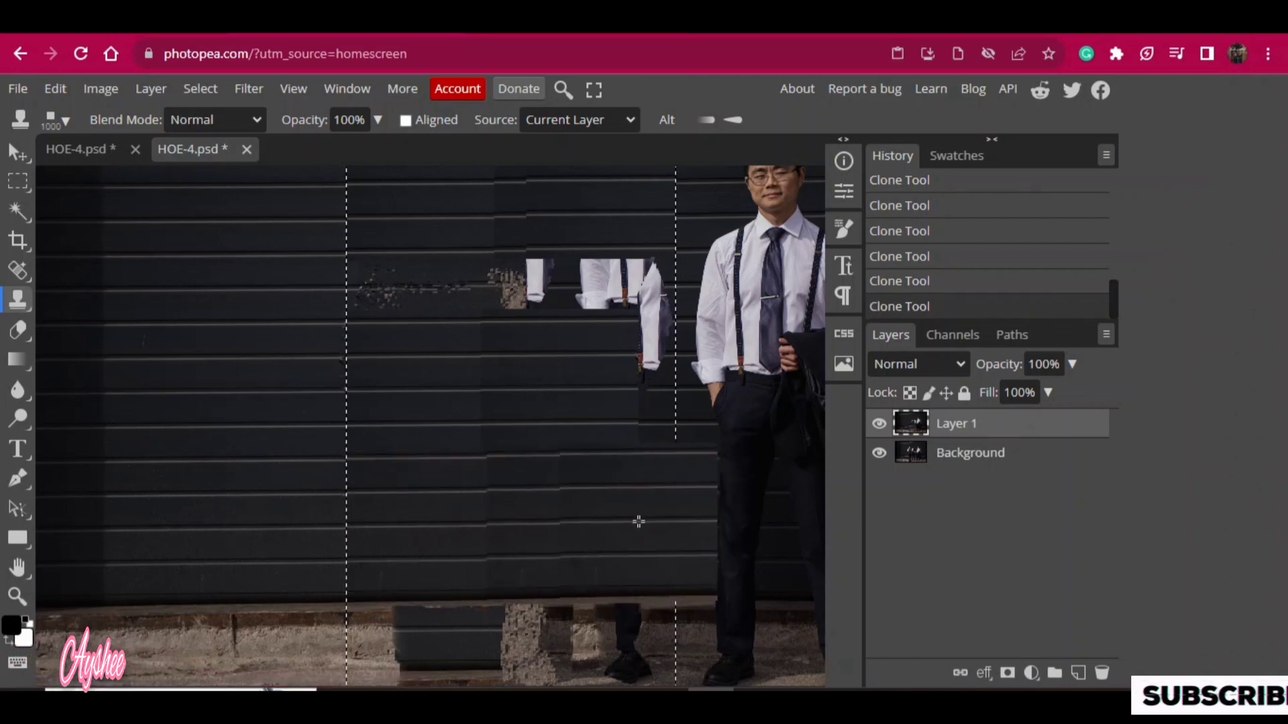
left_click(463, 577)
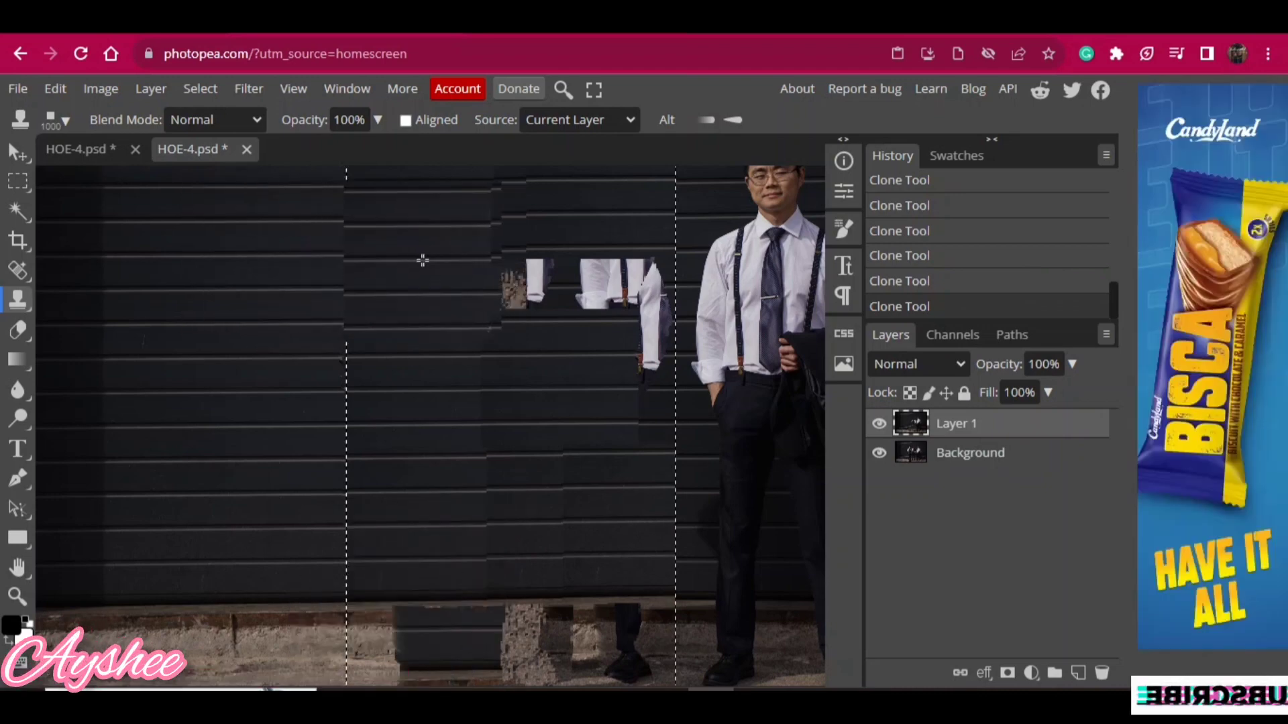
mouse_move(421, 254)
left_mouse_down()
mouse_move(630, 252)
mouse_move(624, 354)
left_mouse_up()
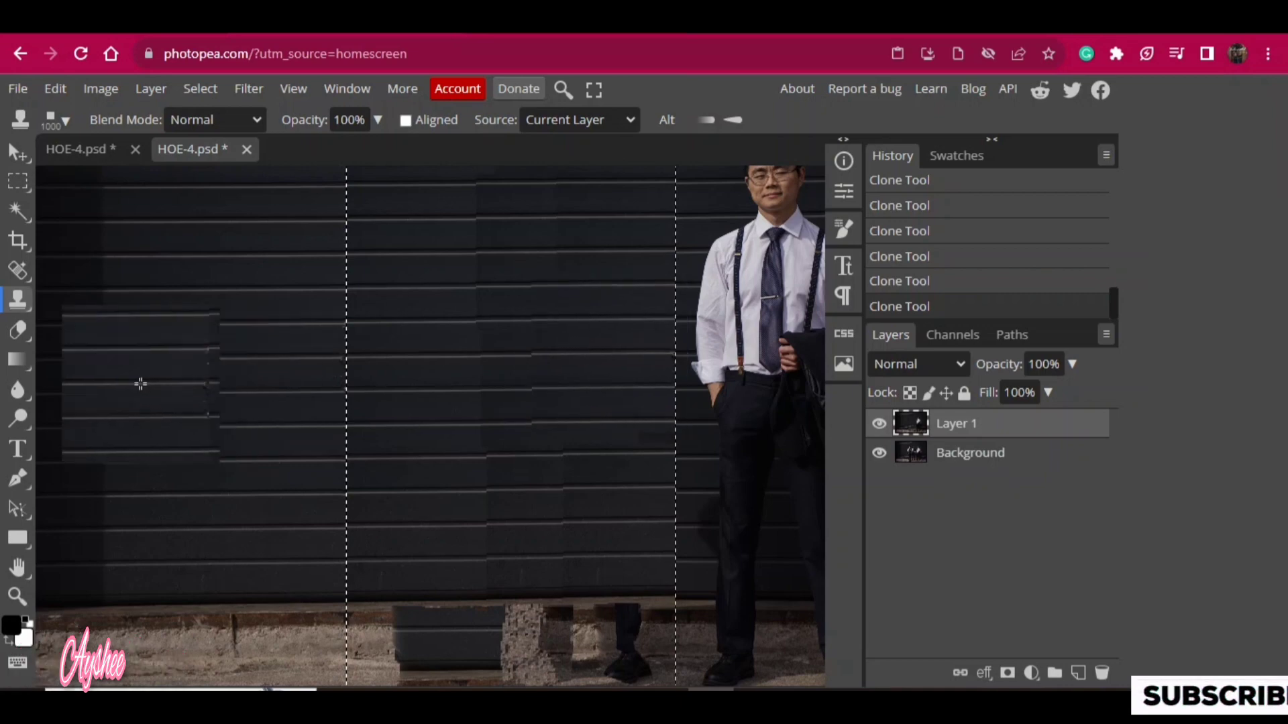
left_click(17, 566)
- Clone pavement texture over the dark wall box and rubble at the wall base, realigning the shifted patch
left_click_drag(402, 470, 391, 280)
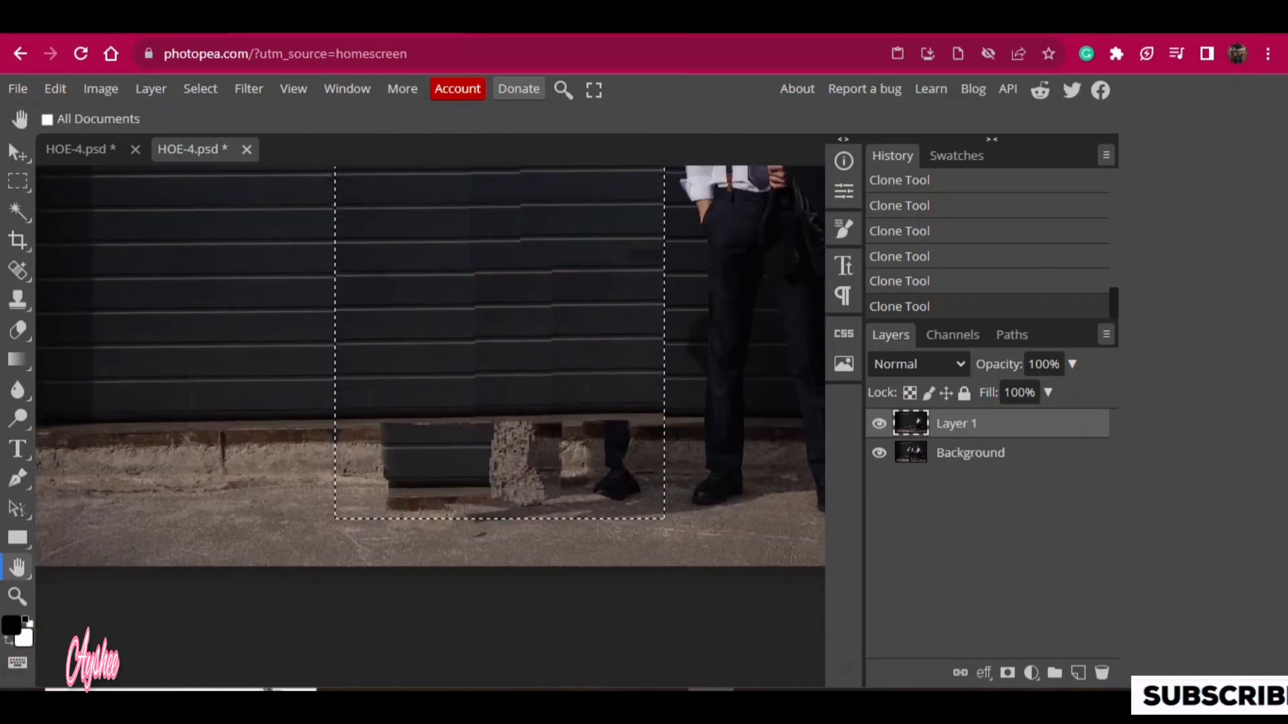
key("s")
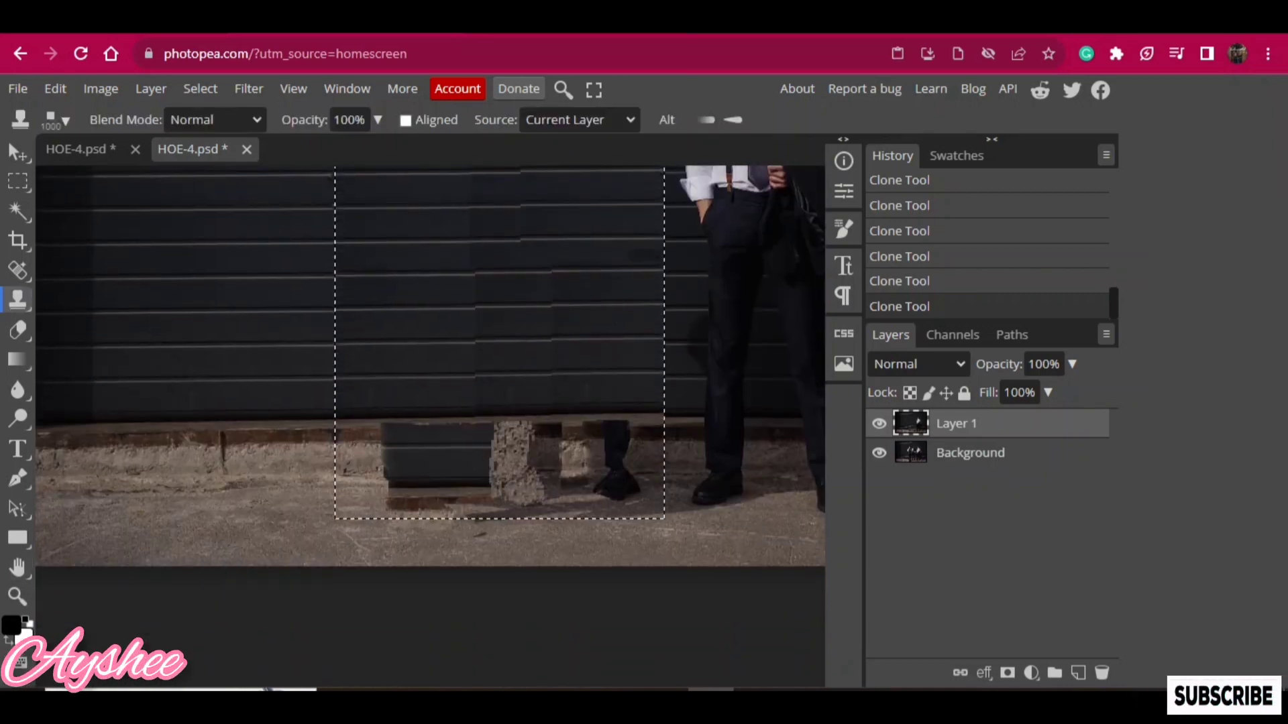
left_click_drag(275, 513, 593, 499)
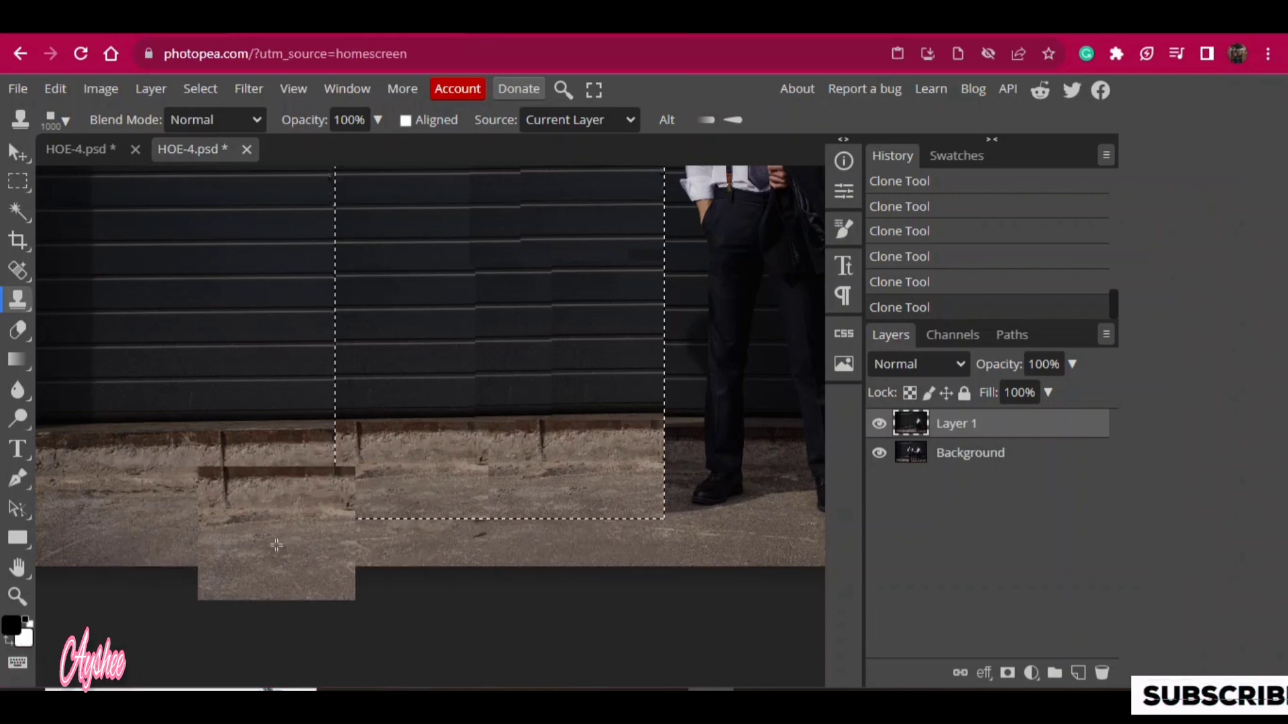
left_click_drag(503, 510, 502, 556)
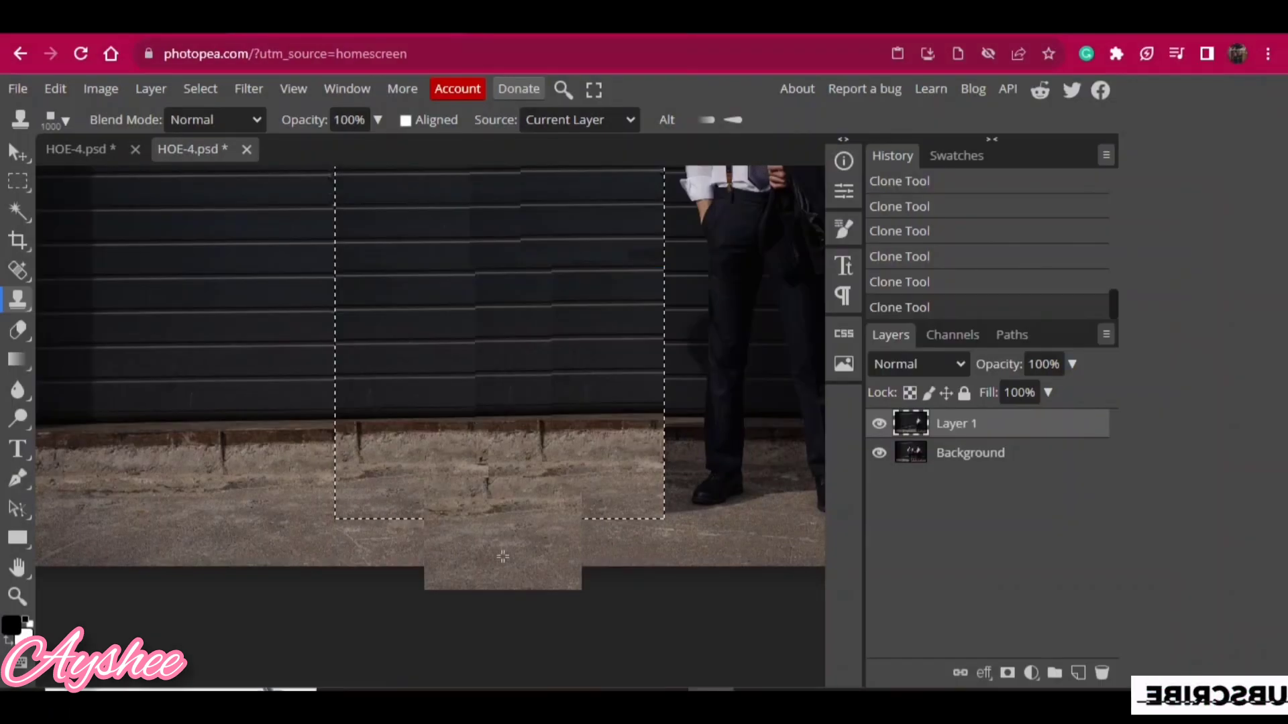
mouse_move(503, 556)
left_mouse_down()
mouse_move(501, 514)
mouse_move(300, 597)
left_mouse_up()
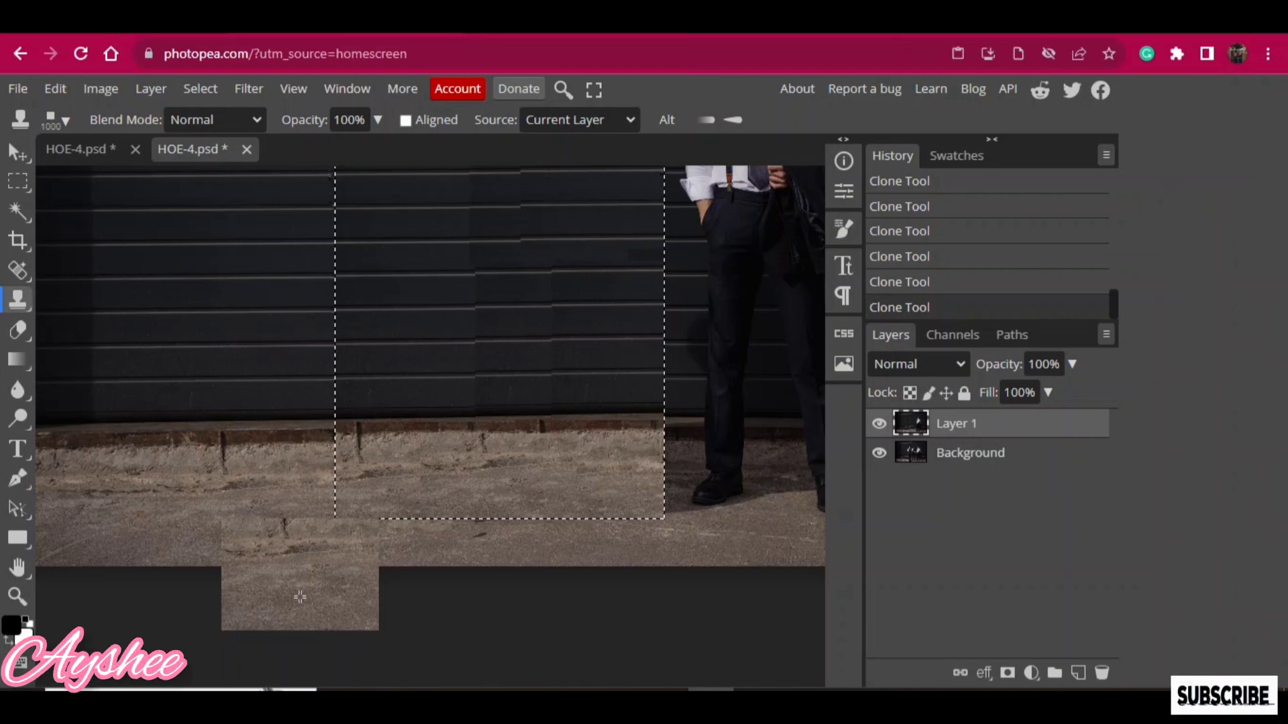
scroll(297, 597, "up", 5)
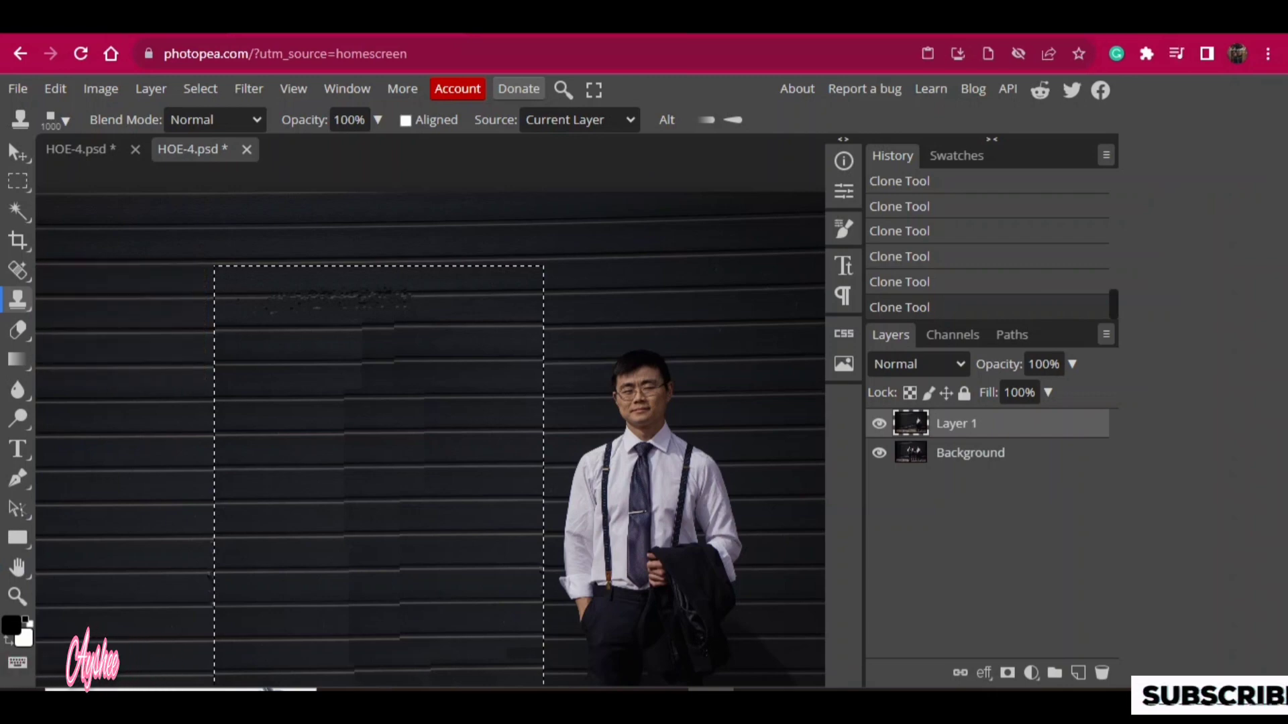
- Clone wall planks over the dark speckles at the top of the strip and beside the man
left_click_drag(230, 333, 526, 328)
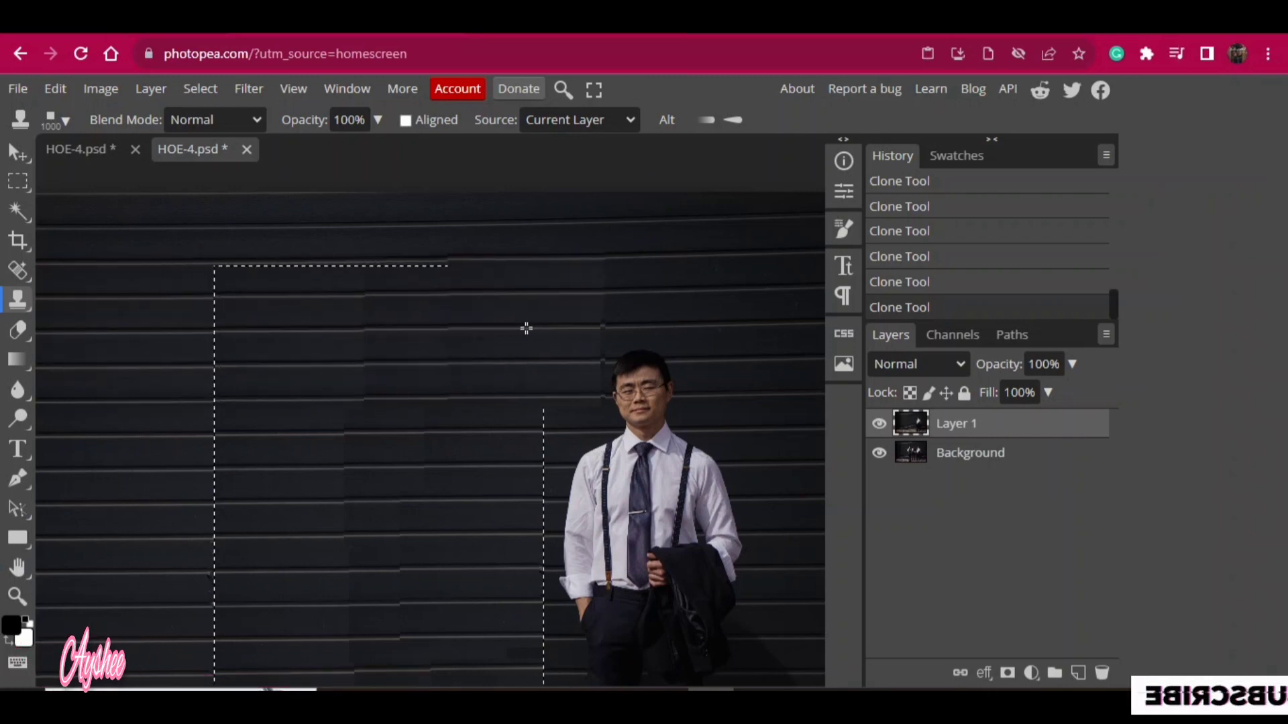
left_click(699, 289)
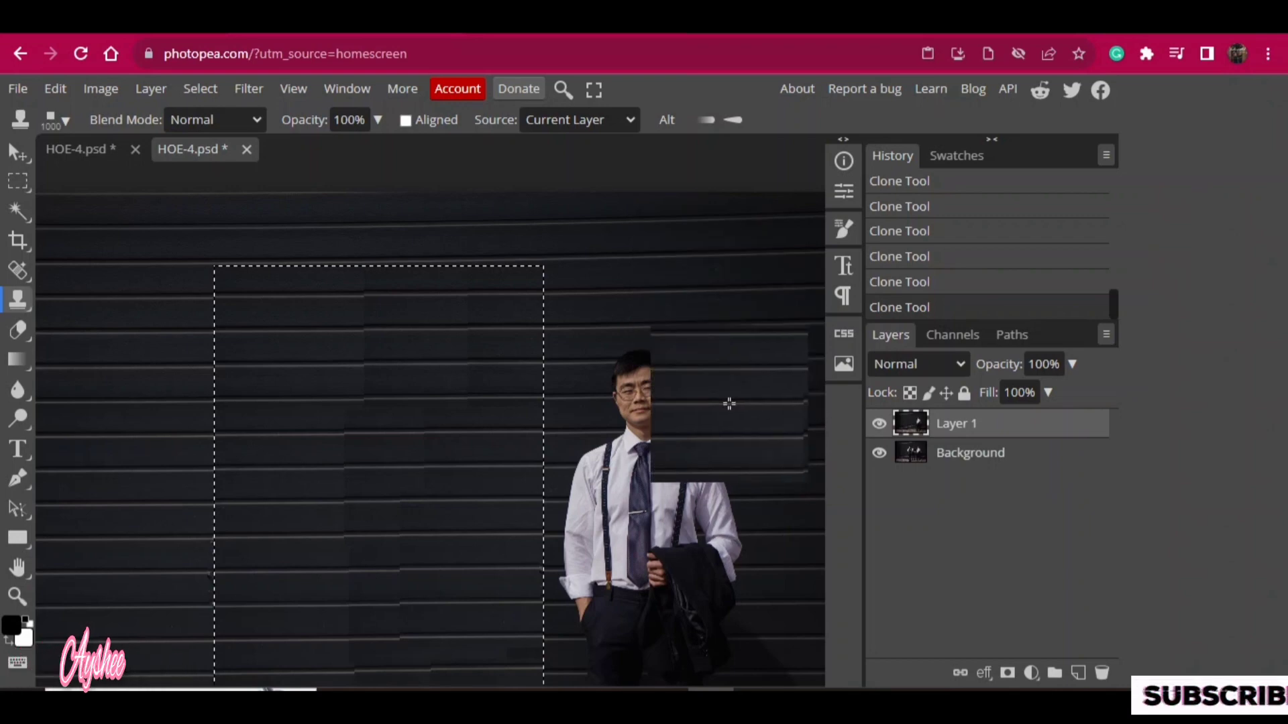
key("ctrl+minus")
left_click(400, 424)
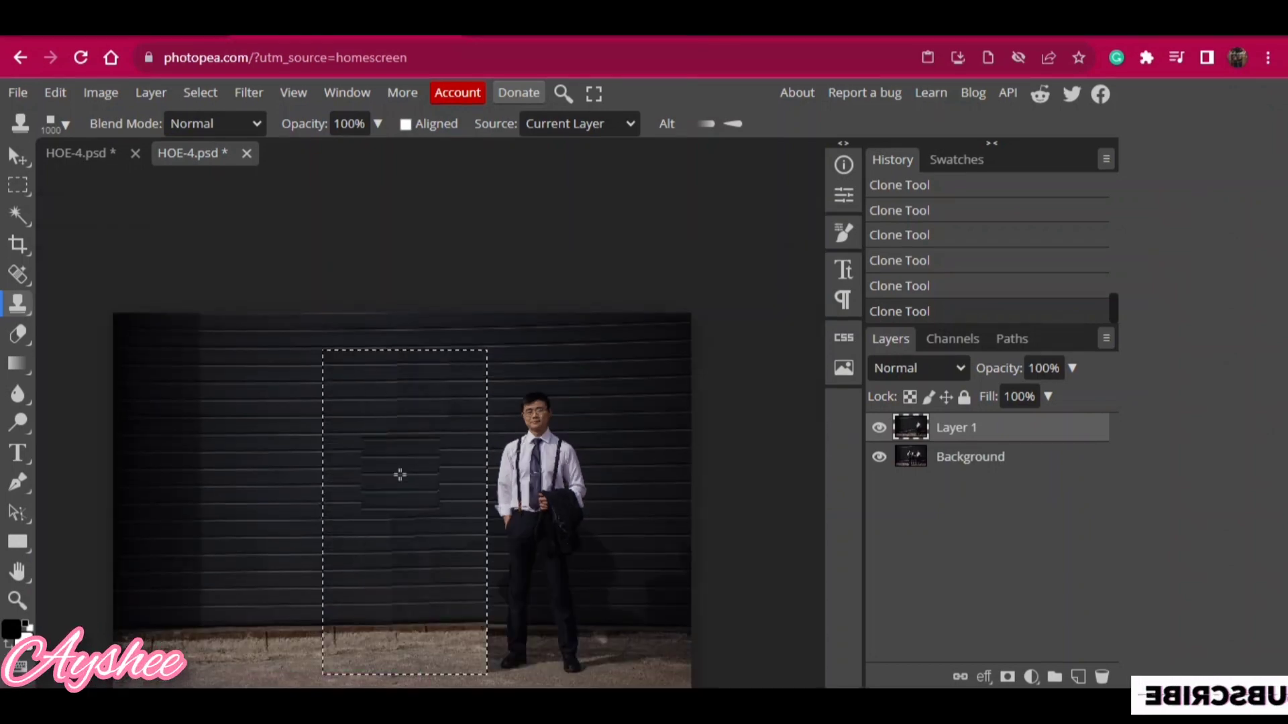
right_click(17, 571)
left_click(81, 572)
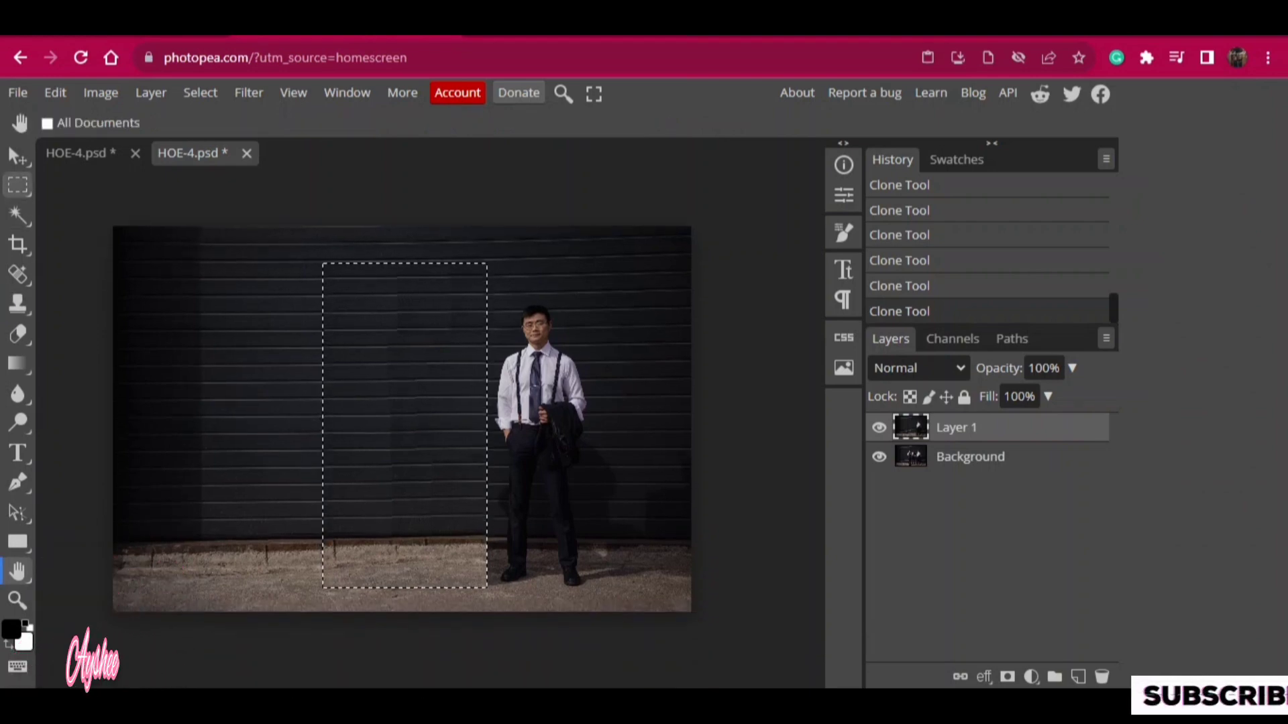
- Trace a polygonal lasso outline from the man's shoulder and close it into a selection
right_click(17, 184)
left_click(80, 274)
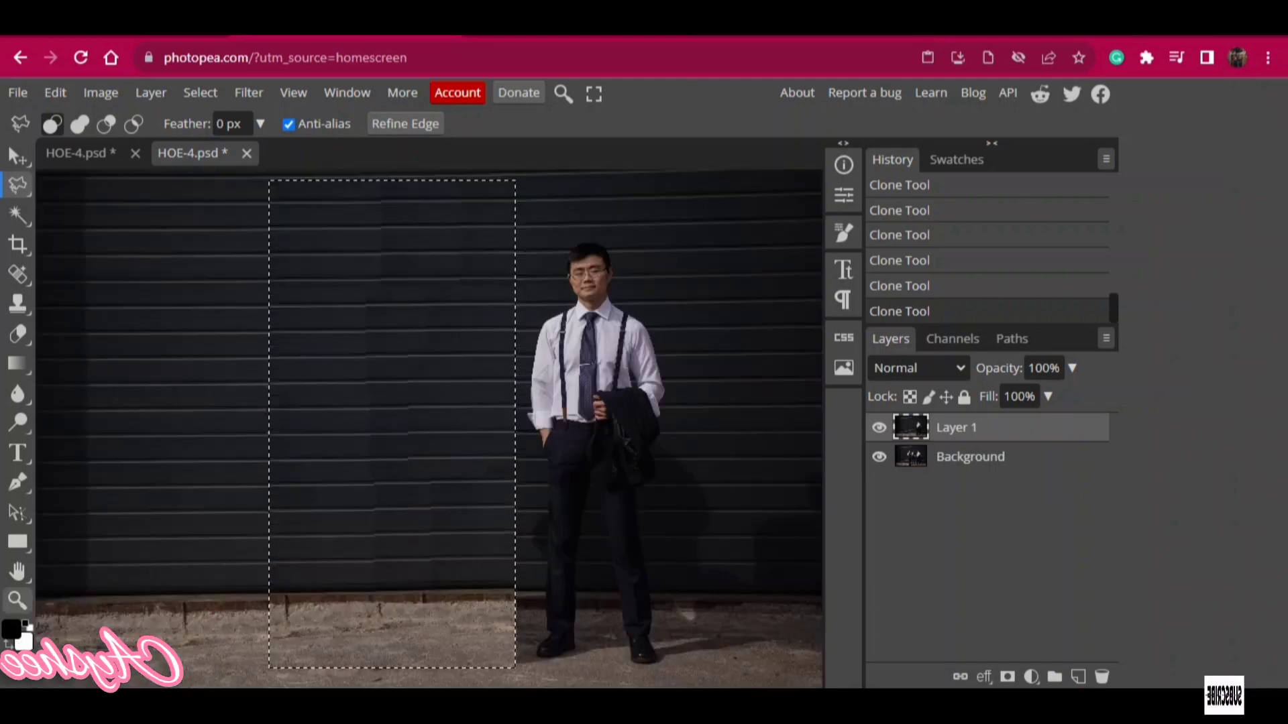
scroll(452, 376, "up", 5)
right_click(17, 571)
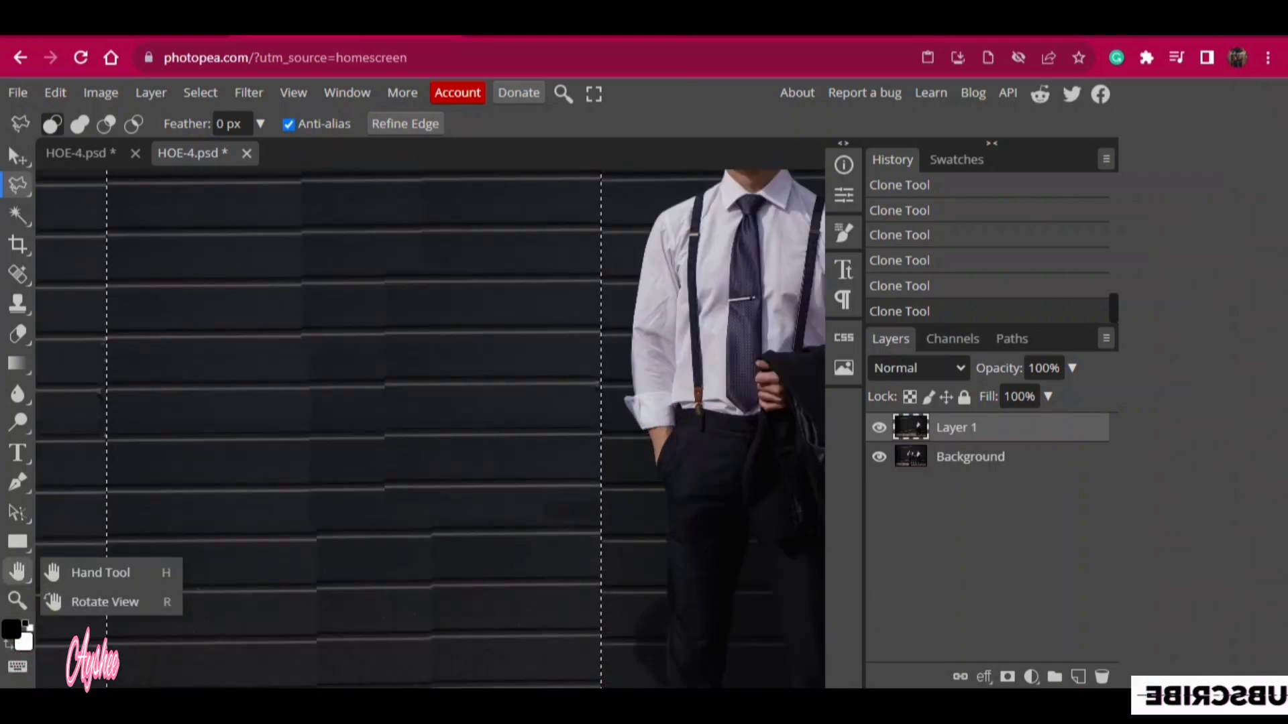
left_click(93, 573)
scroll(429, 429, "down", 5)
right_click(18, 184)
left_click(87, 274)
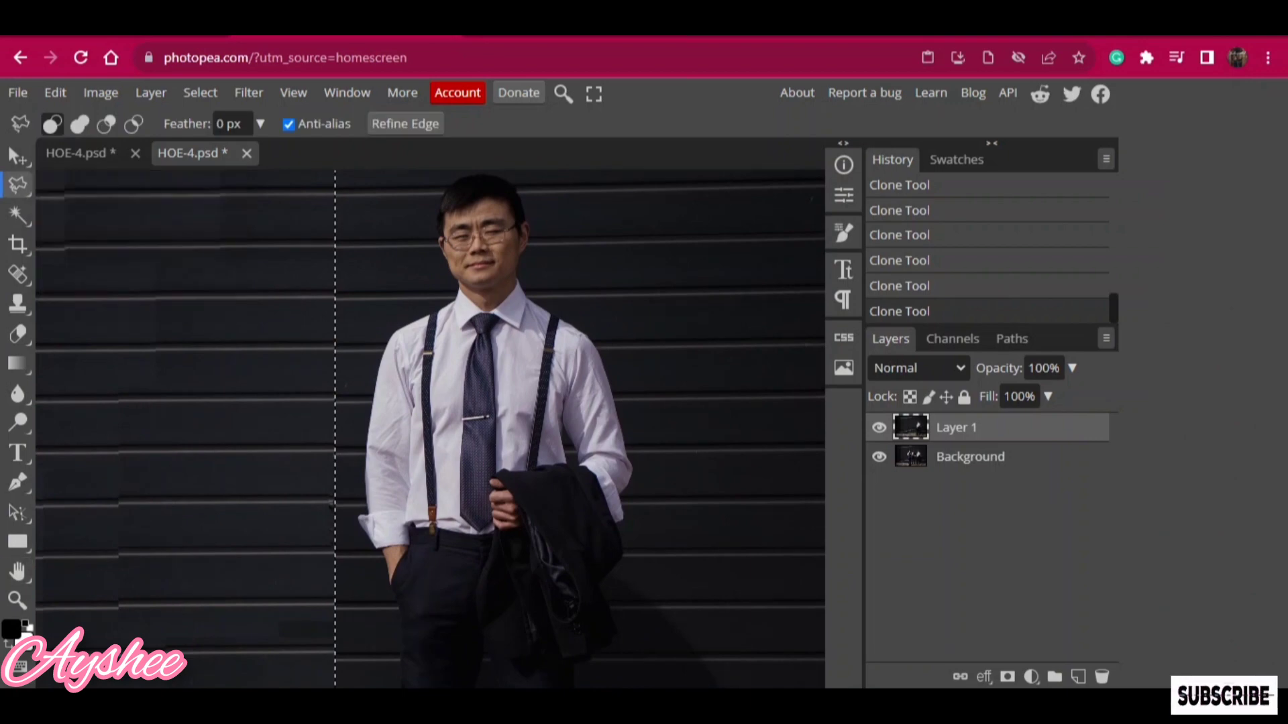
left_click(384, 354)
left_click(395, 329)
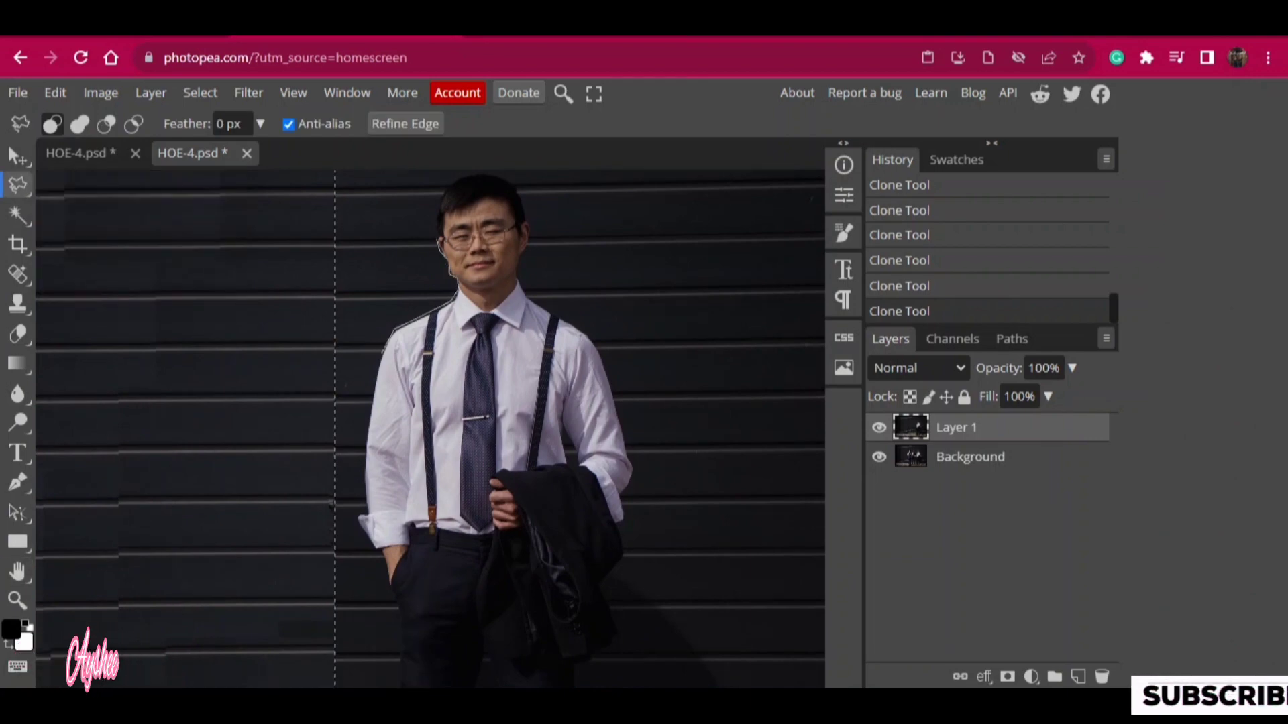
scroll(458, 191, "up", 1)
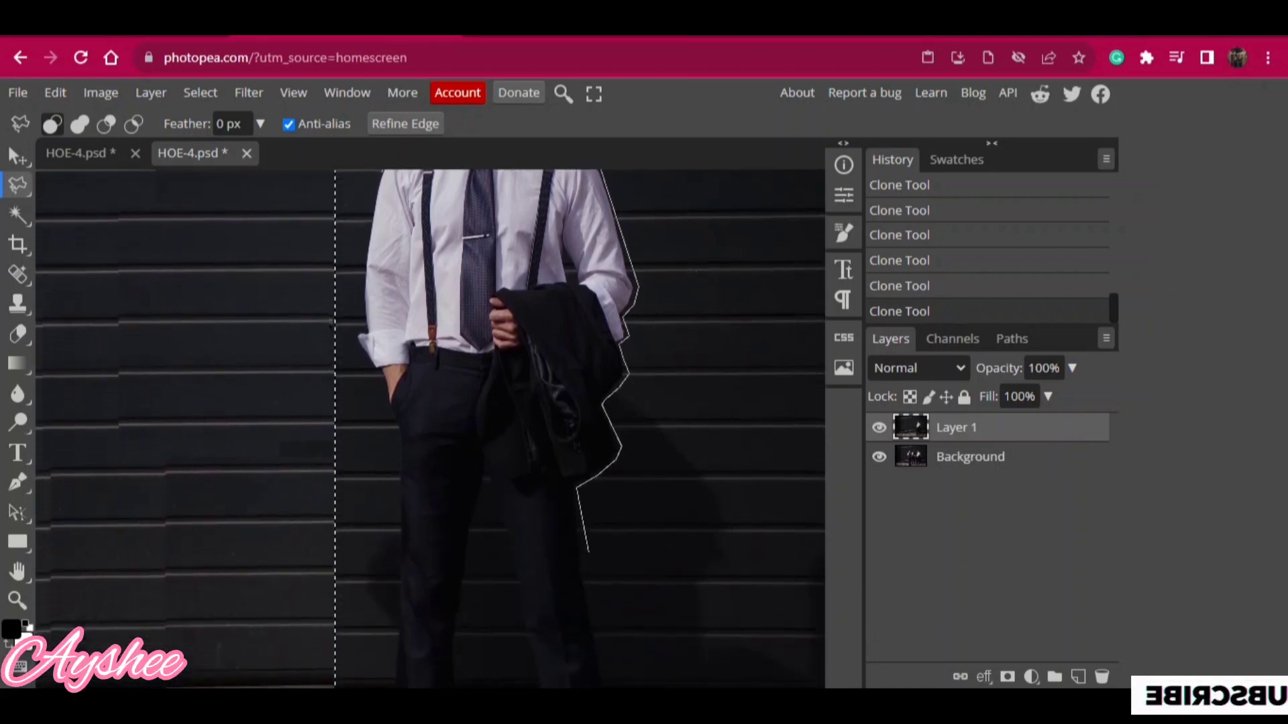
key("Return")
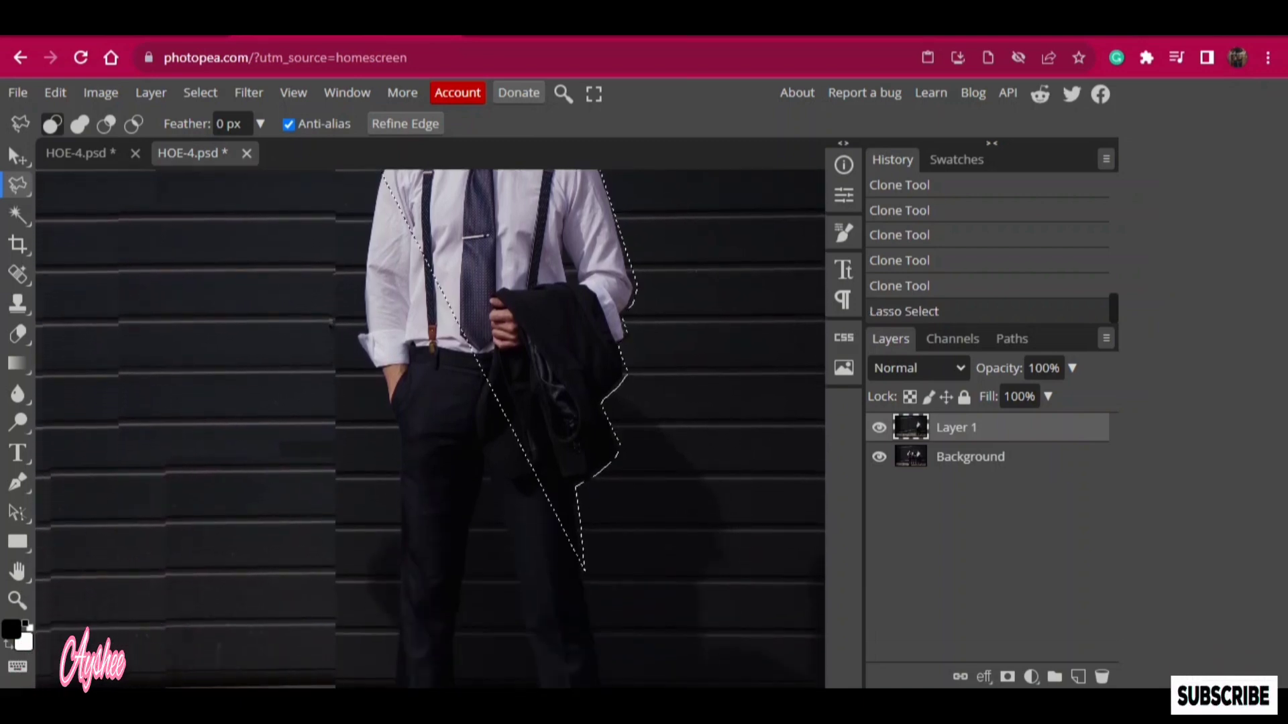
- Use the magnetic lasso along the trouser leg and add the missed edge beside the man's left arm
right_click(18, 185)
left_click(100, 302)
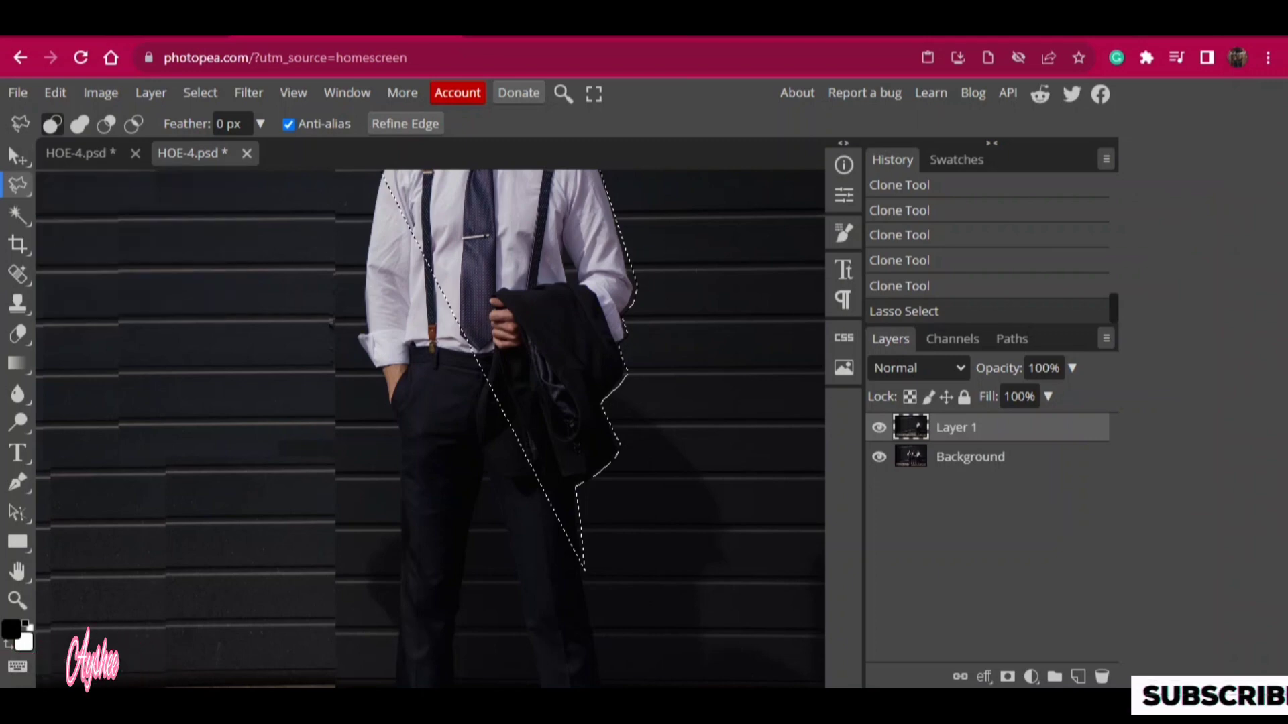
left_click(378, 373)
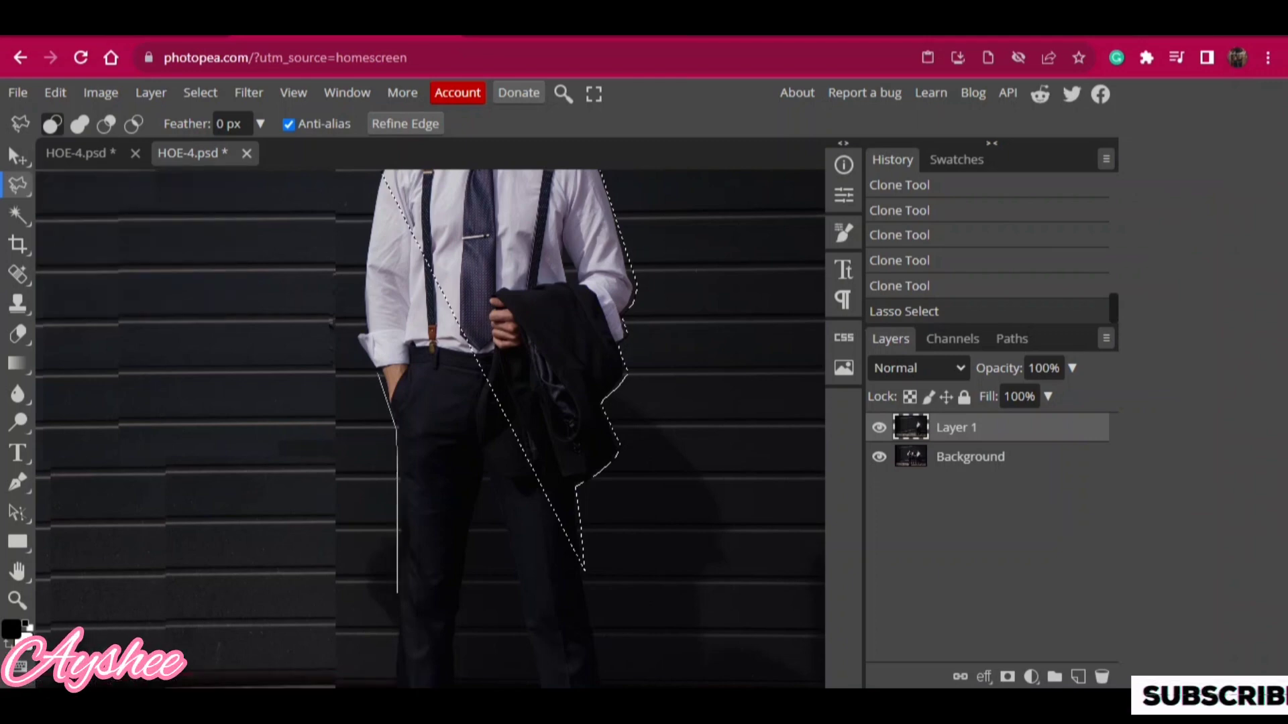
scroll(395, 651, "down", 5)
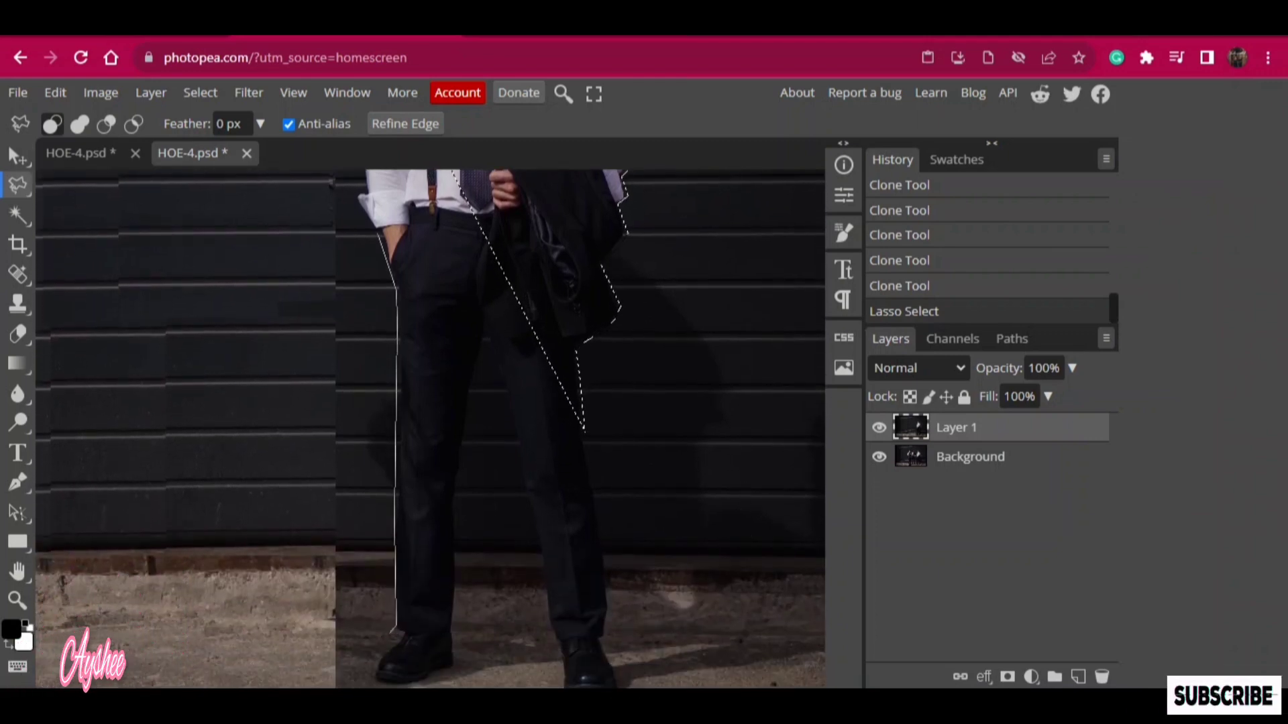
scroll(403, 644, "down", 1)
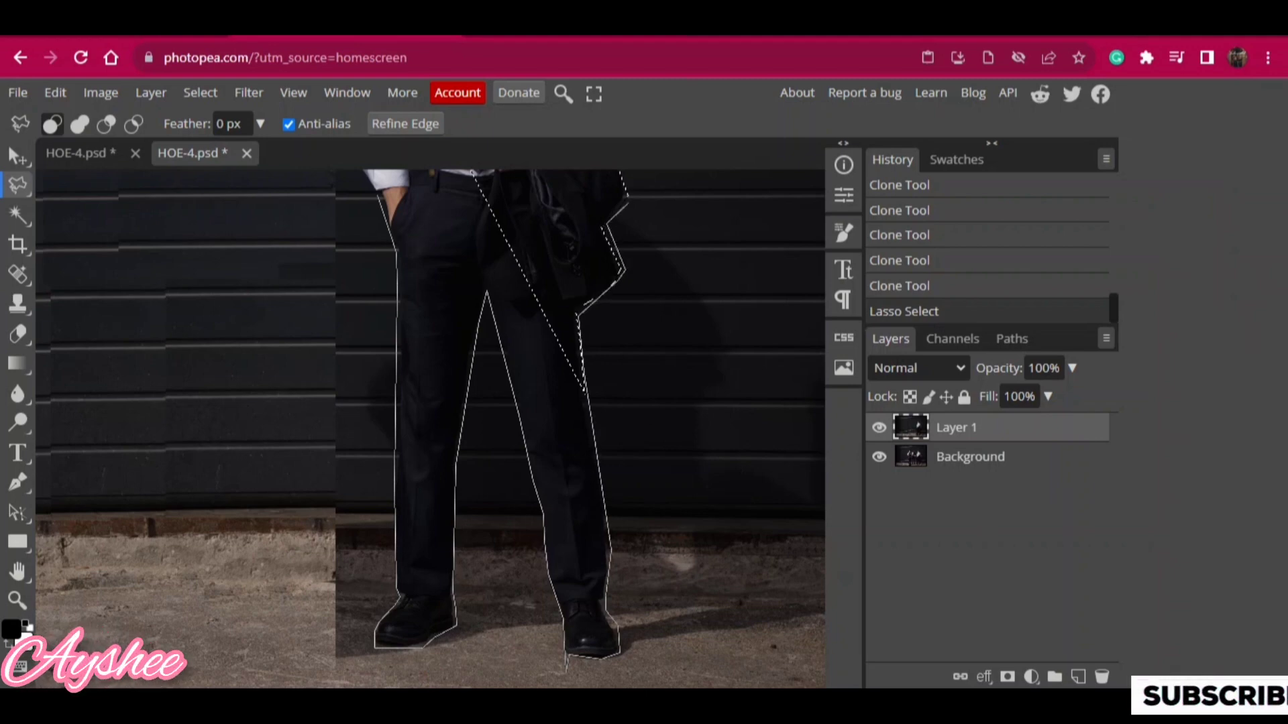
scroll(429, 430, "up", 2)
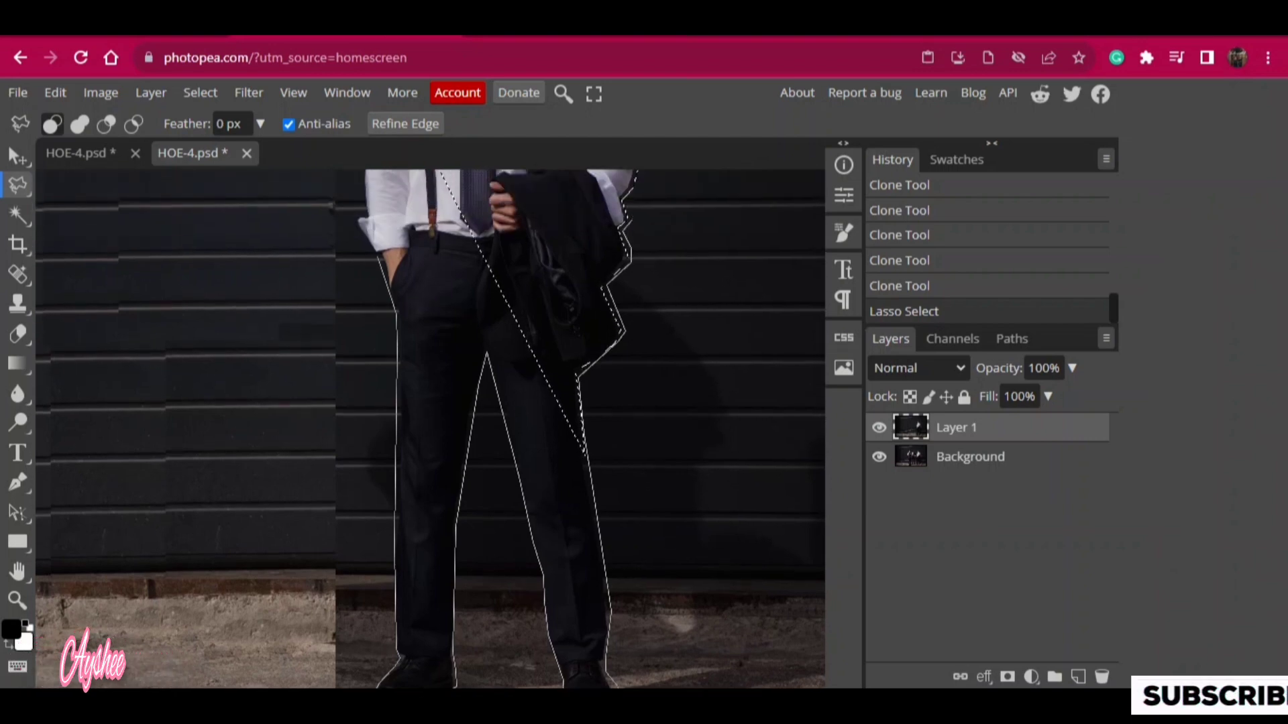
scroll(429, 429, "up", 1)
scroll(429, 429, "up", 1)
scroll(429, 429, "up", 3)
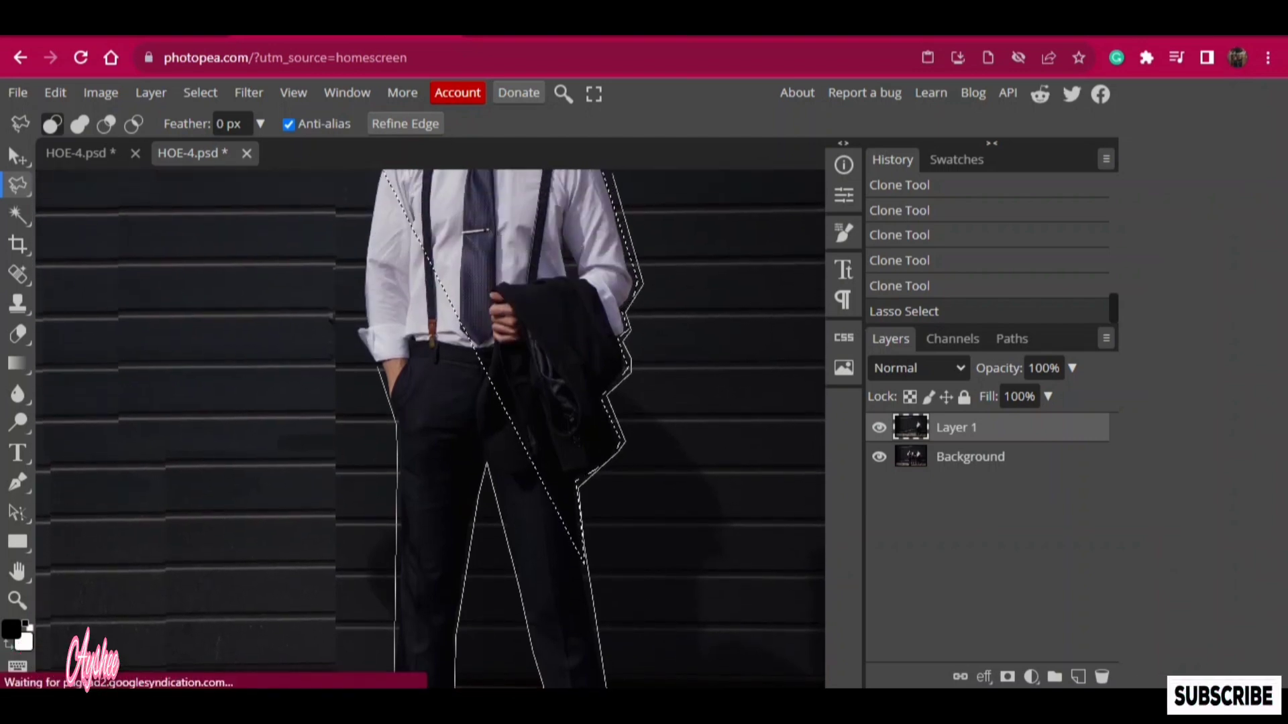
scroll(429, 429, "up", 1)
scroll(429, 429, "up", 1)
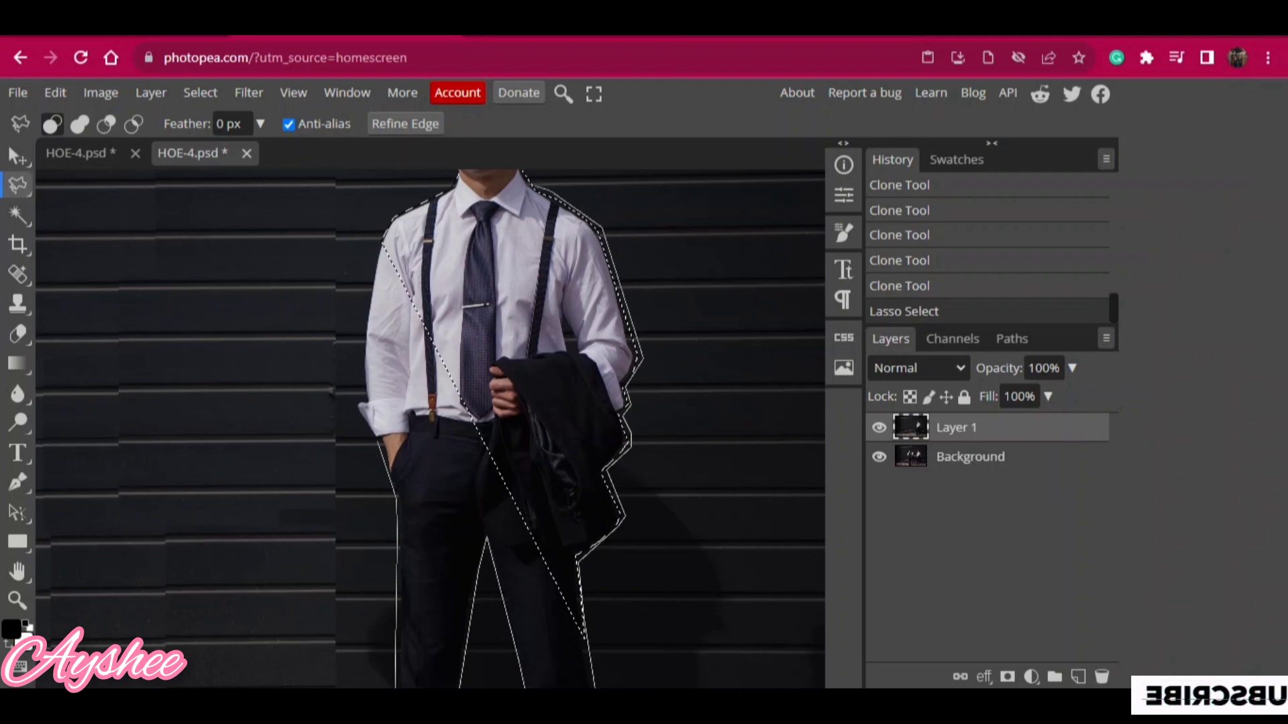
scroll(429, 429, "up", 2)
scroll(430, 429, "up", 1)
scroll(430, 429, "up", 3)
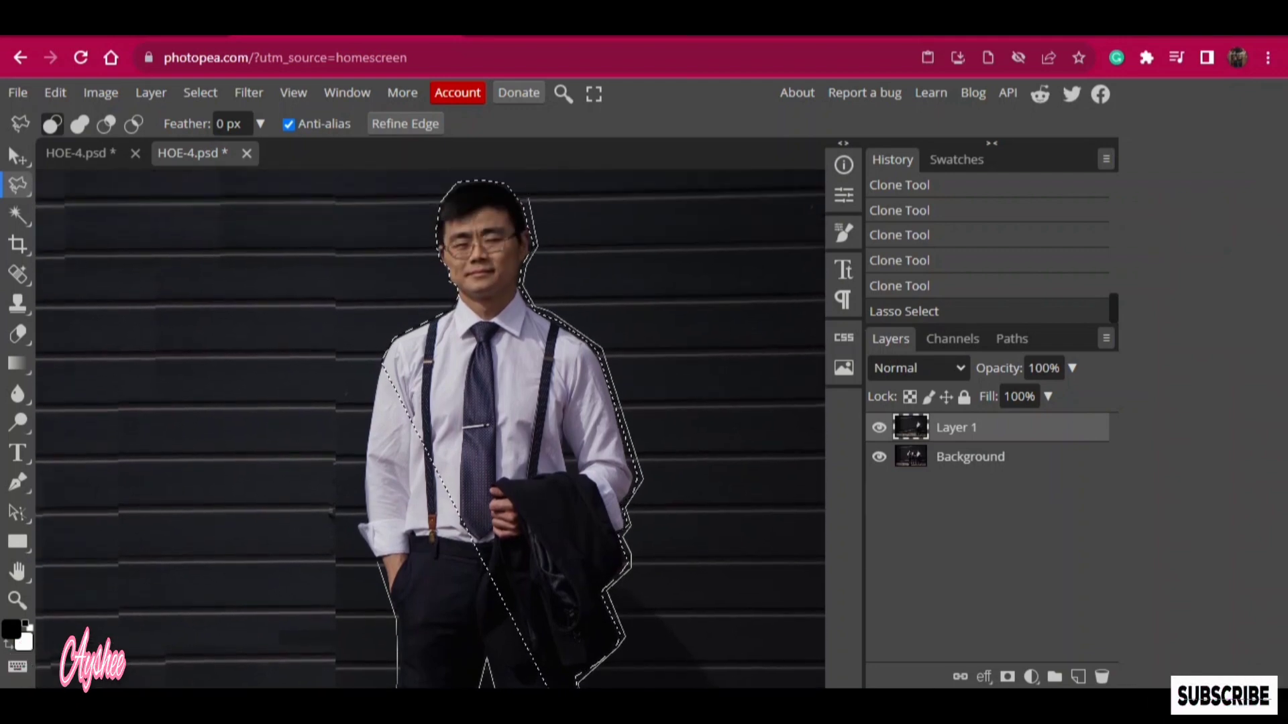
scroll(429, 429, "up", 1)
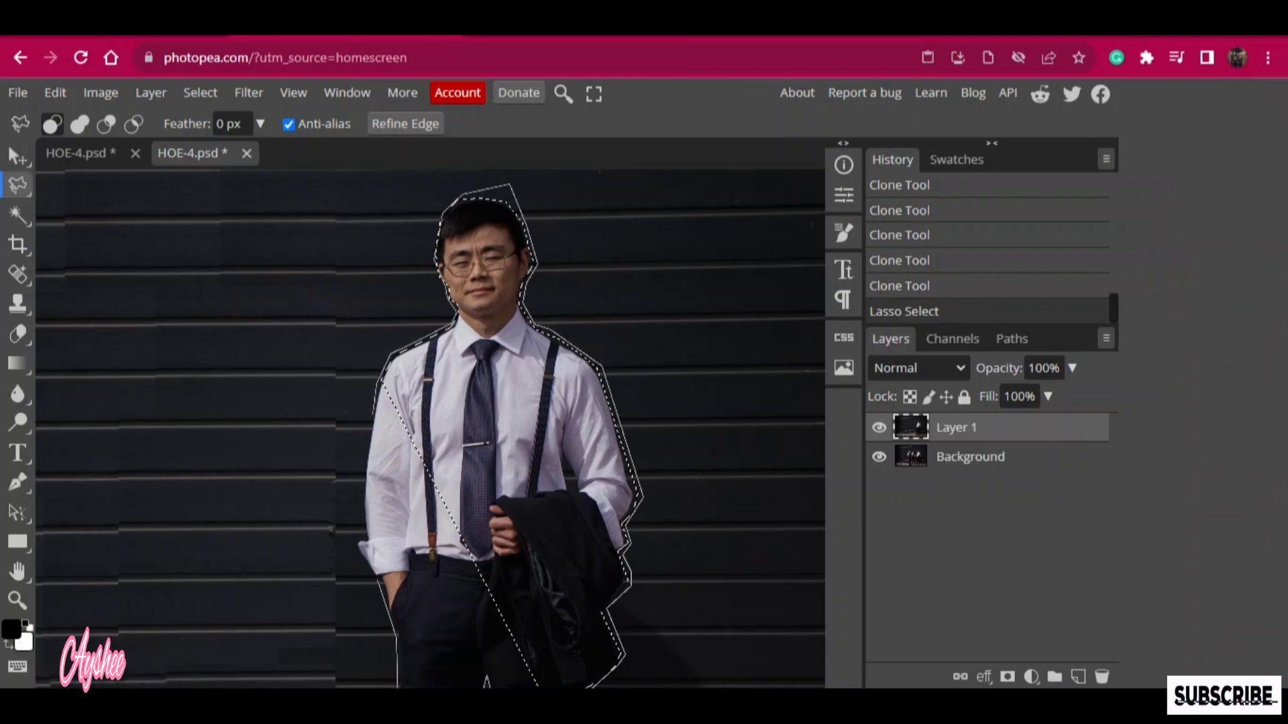
mouse_move(376, 404)
left_mouse_down()
mouse_move(362, 487)
mouse_move(396, 671)
left_mouse_up()
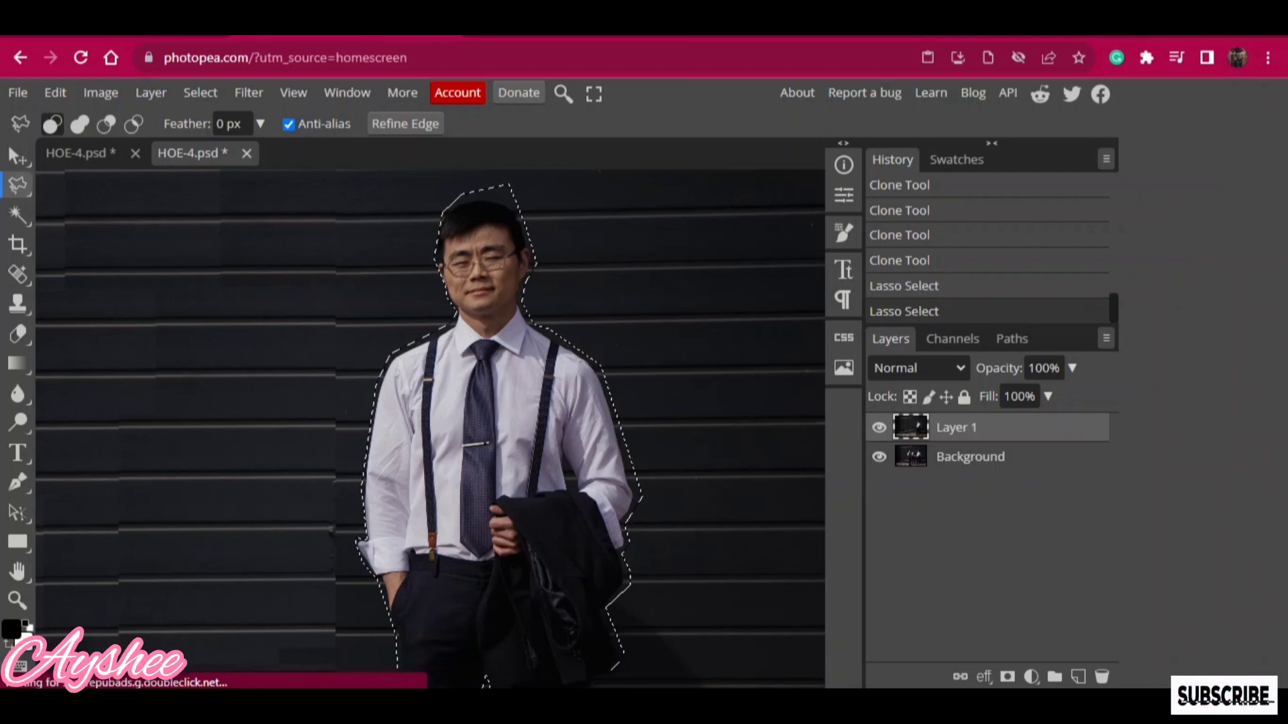
key("ctrl+minus")
key("ctrl+minus")
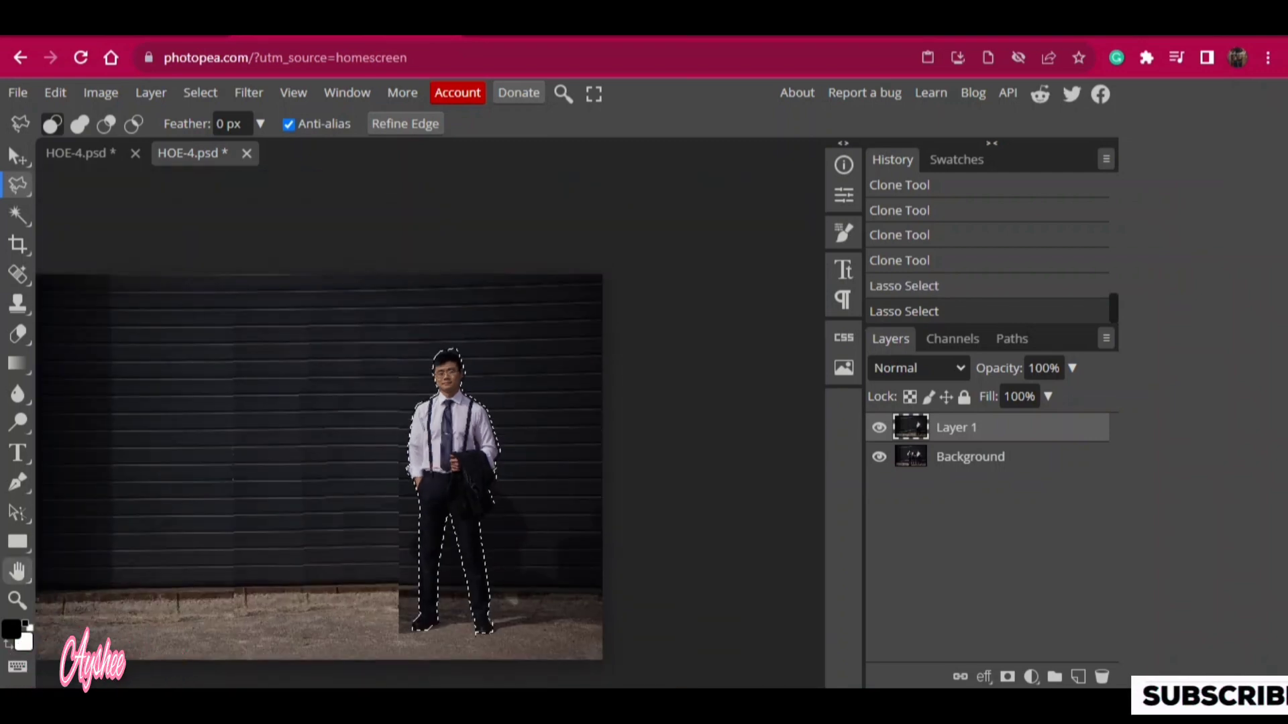
- Drag the selected man about 145 px left with the Content-Aware Move Tool
left_click(18, 274)
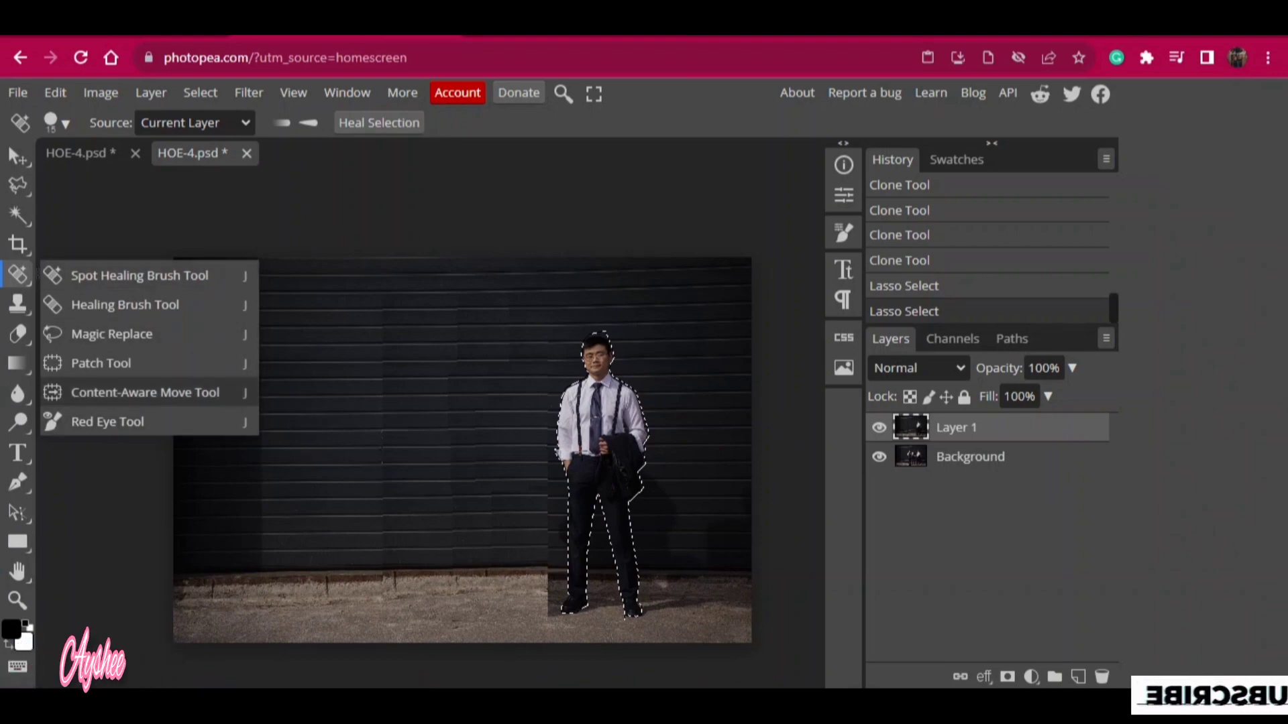
left_click(145, 392)
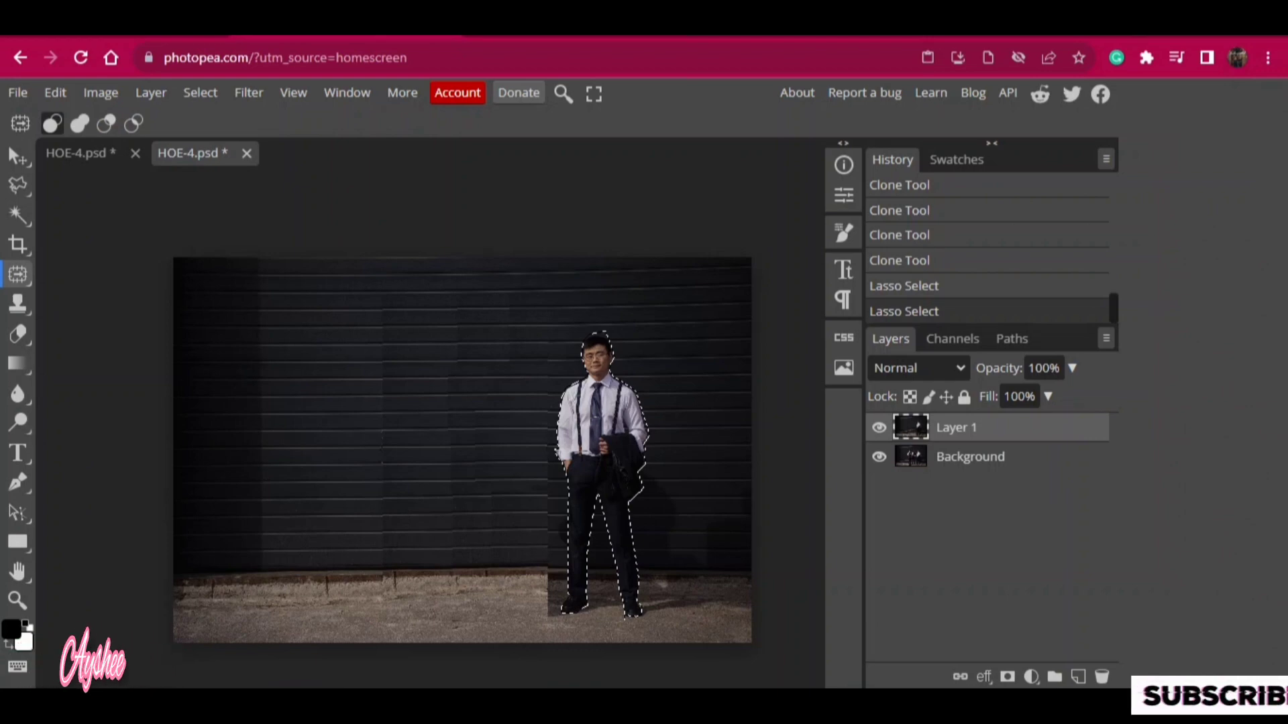
left_click_drag(597, 469, 464, 473)
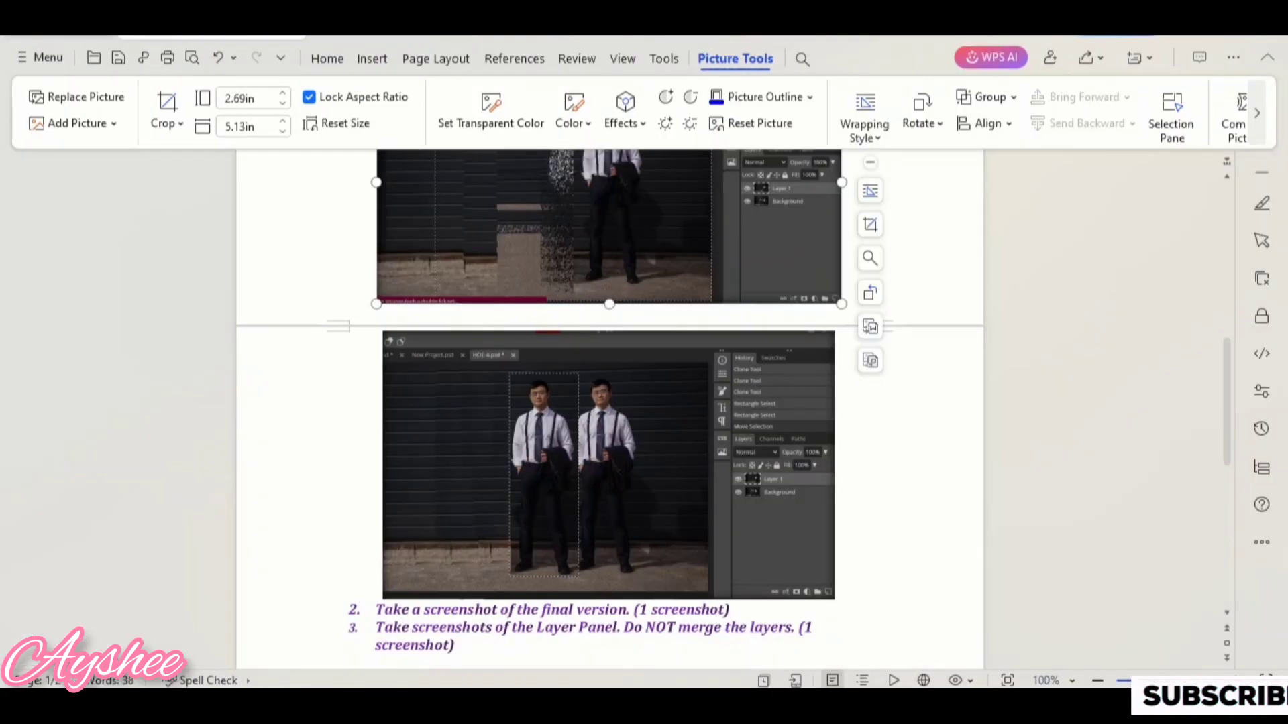
- Scroll through the screenshots pasted in the WPS assignment, then open a new browser tab
scroll(609, 403, "up", 5)
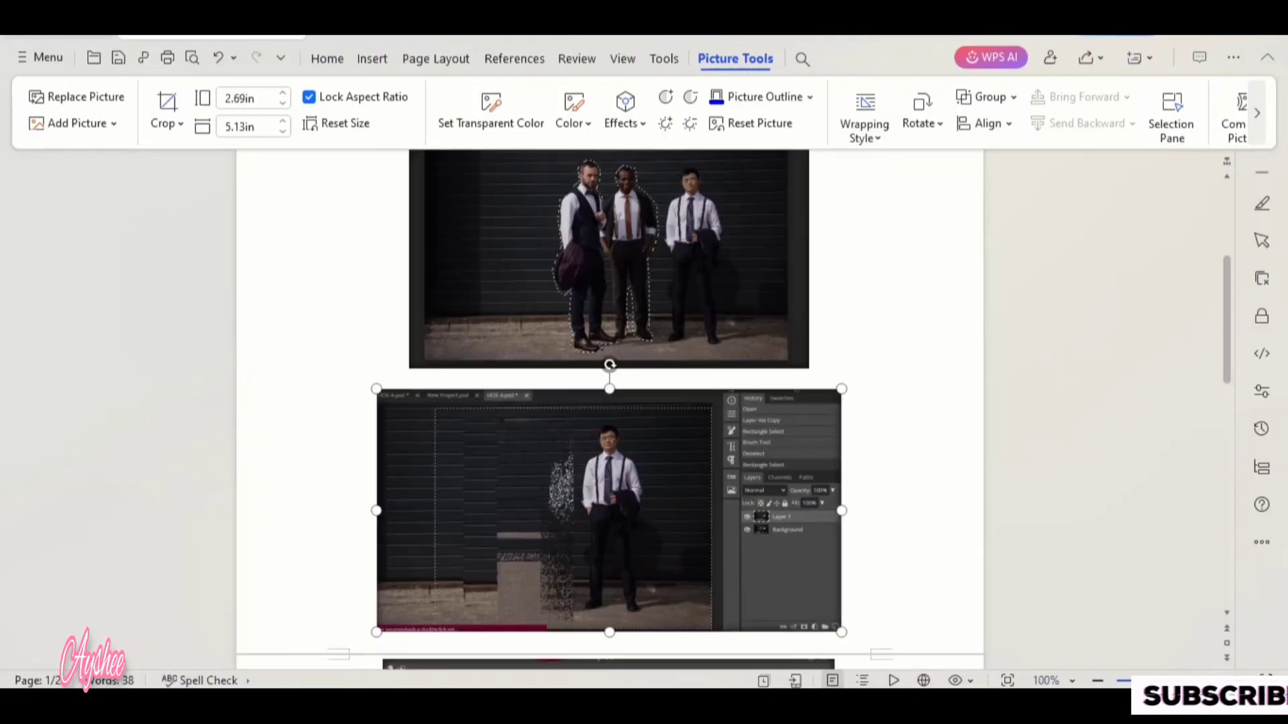
scroll(609, 402, "up", 3)
scroll(609, 402, "down", 7)
scroll(609, 403, "down", 2)
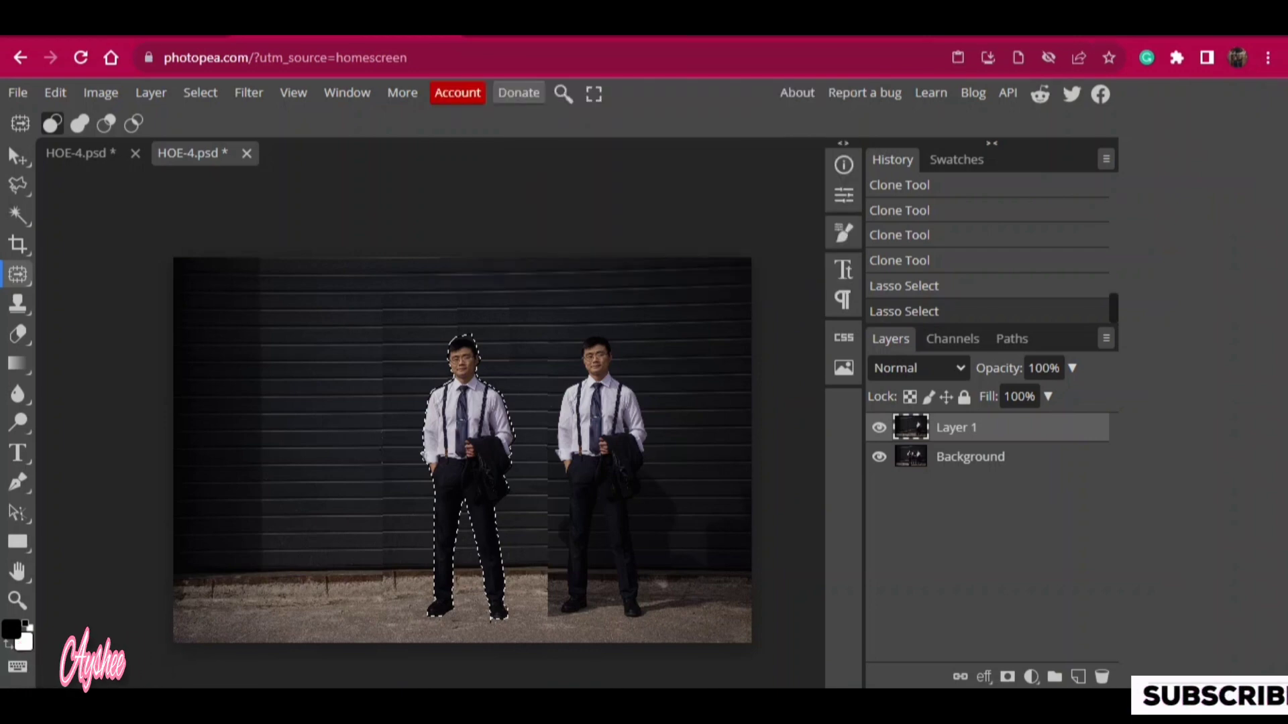
key("alt+Home")
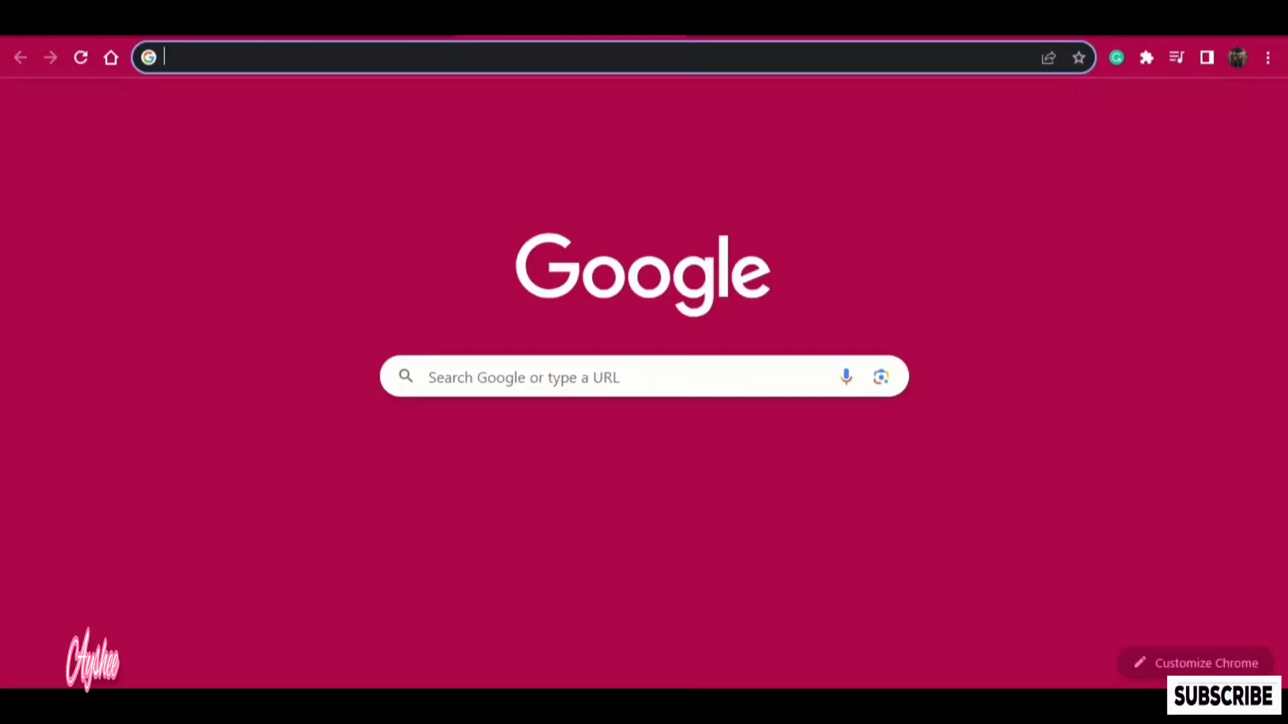
- Open the subscribed YouTube channel's Videos tab and scroll through its DigiSkills exercise uploads
left_click(485, 463)
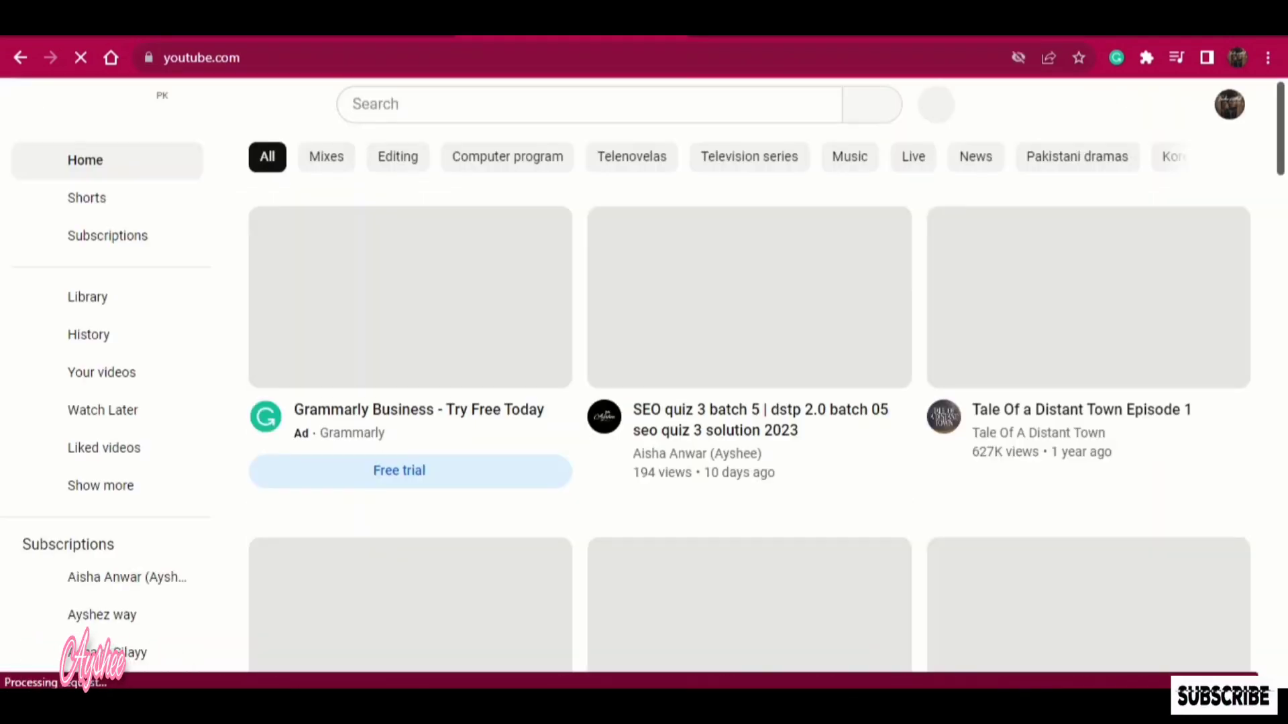
left_click(107, 576)
left_click(399, 481)
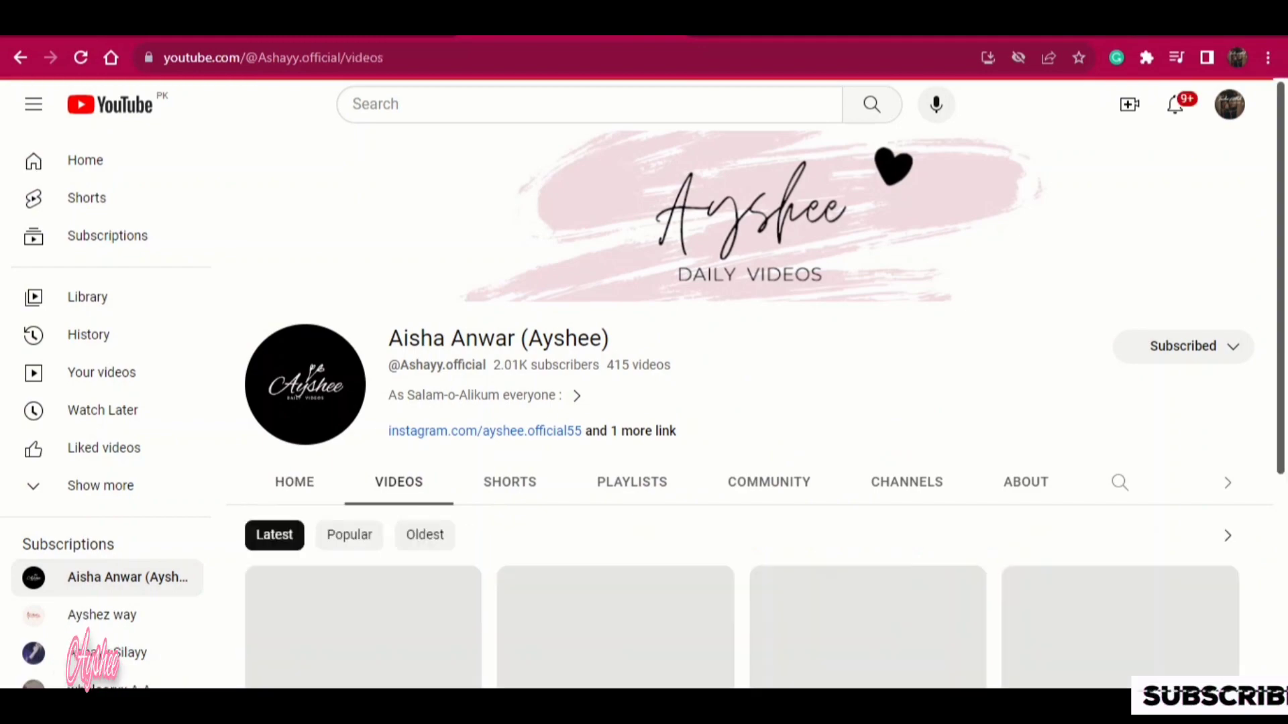
scroll(738, 403, "down", 2)
scroll(737, 403, "down", 10)
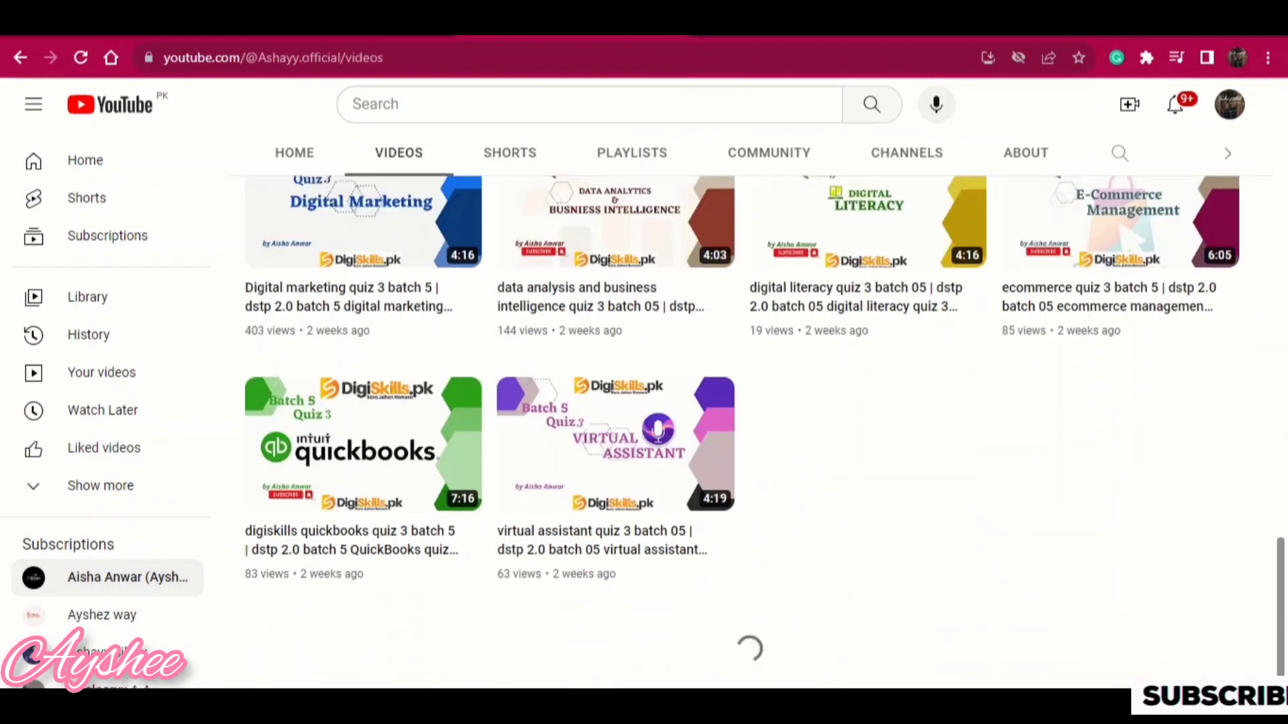
scroll(737, 402, "down", 5)
scroll(738, 403, "down", 5)
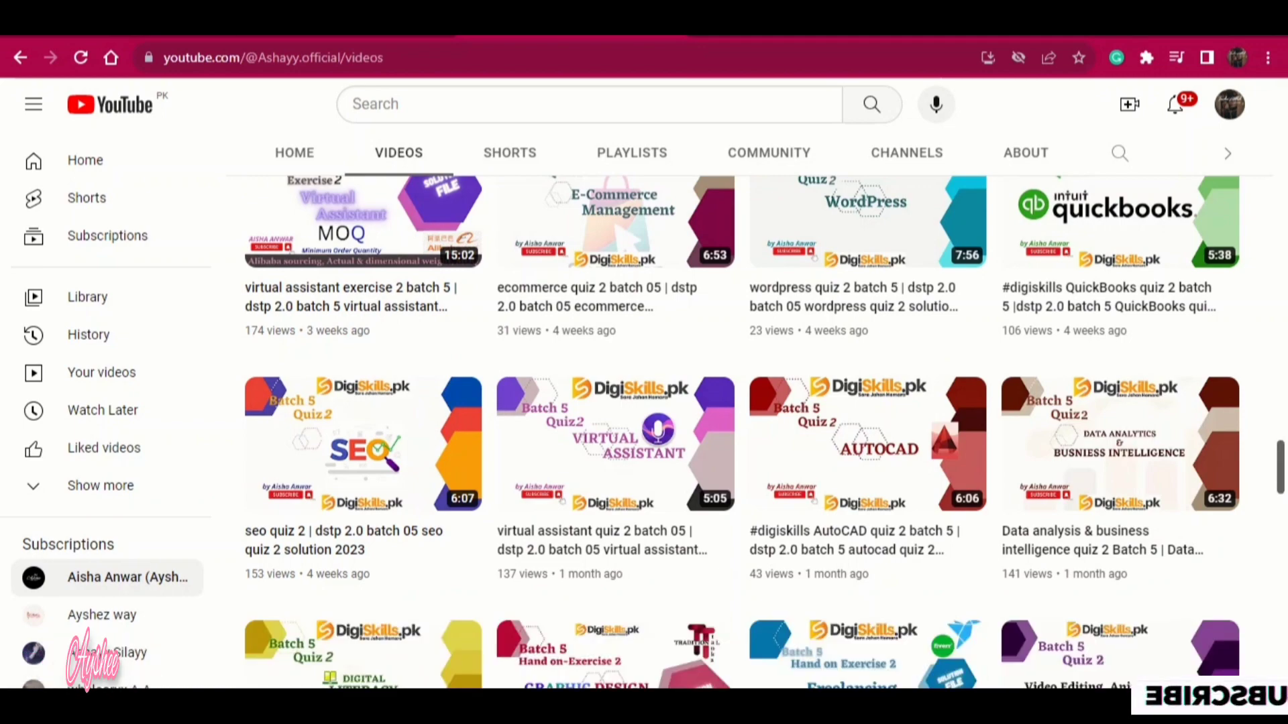
scroll(757, 658, "down", 5)
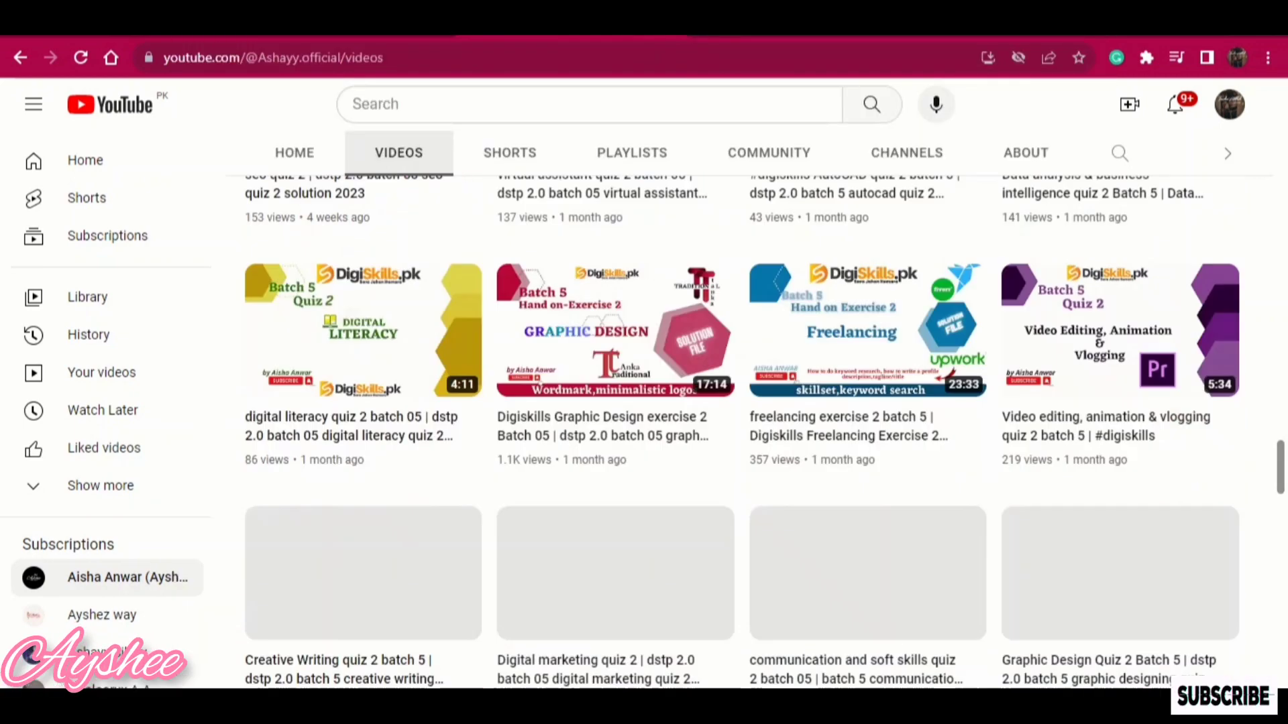
scroll(756, 658, "down", 10)
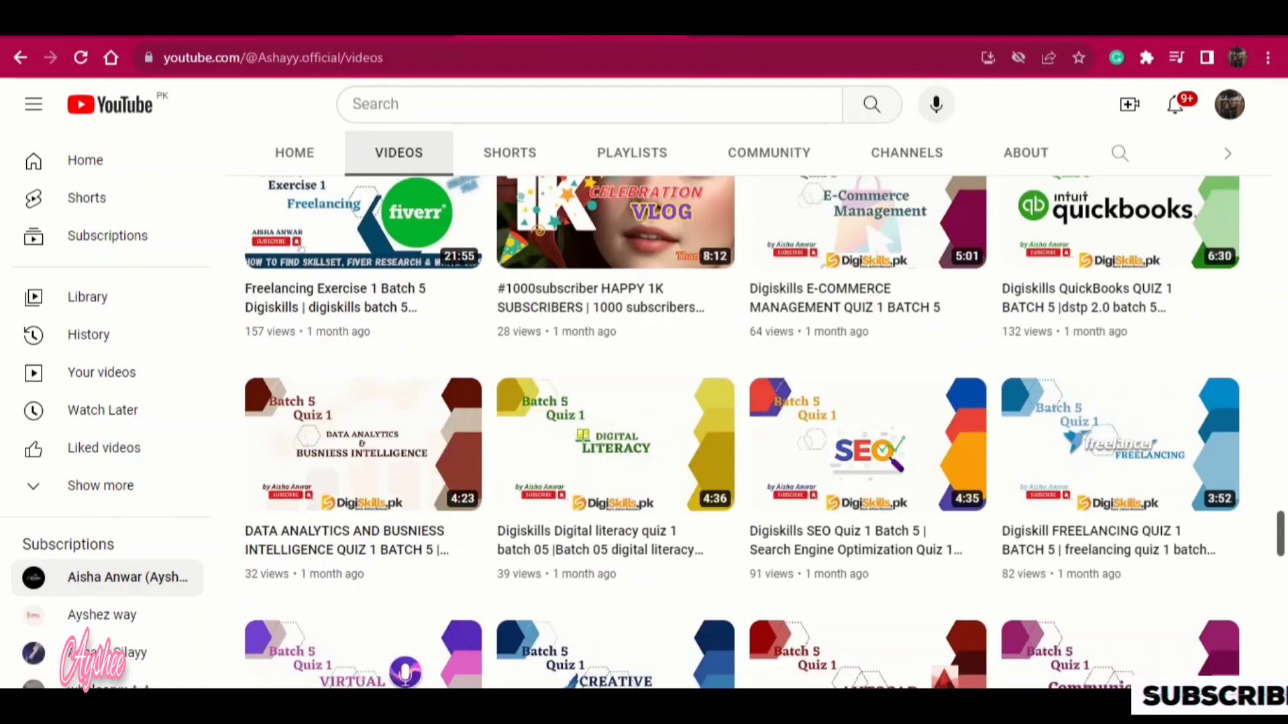
scroll(738, 657, "down", 5)
scroll(738, 657, "down", 5)
scroll(616, 604, "down", 4)
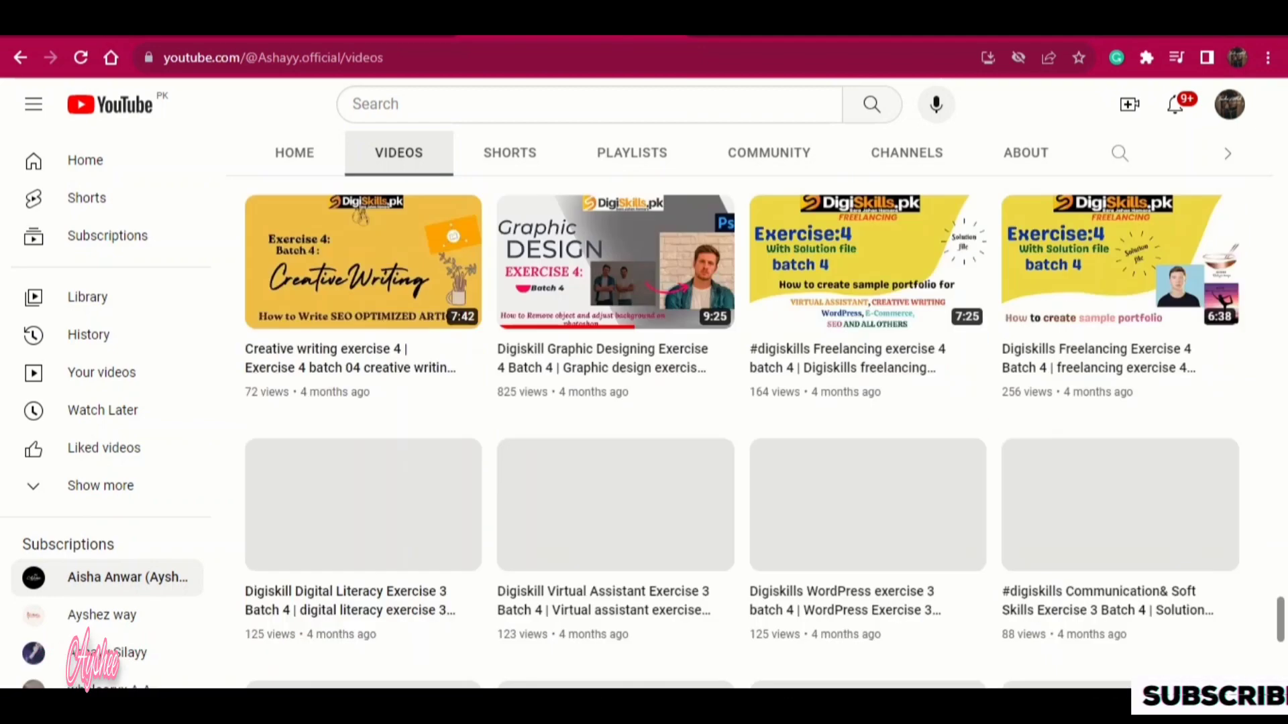
scroll(616, 604, "up", 1)
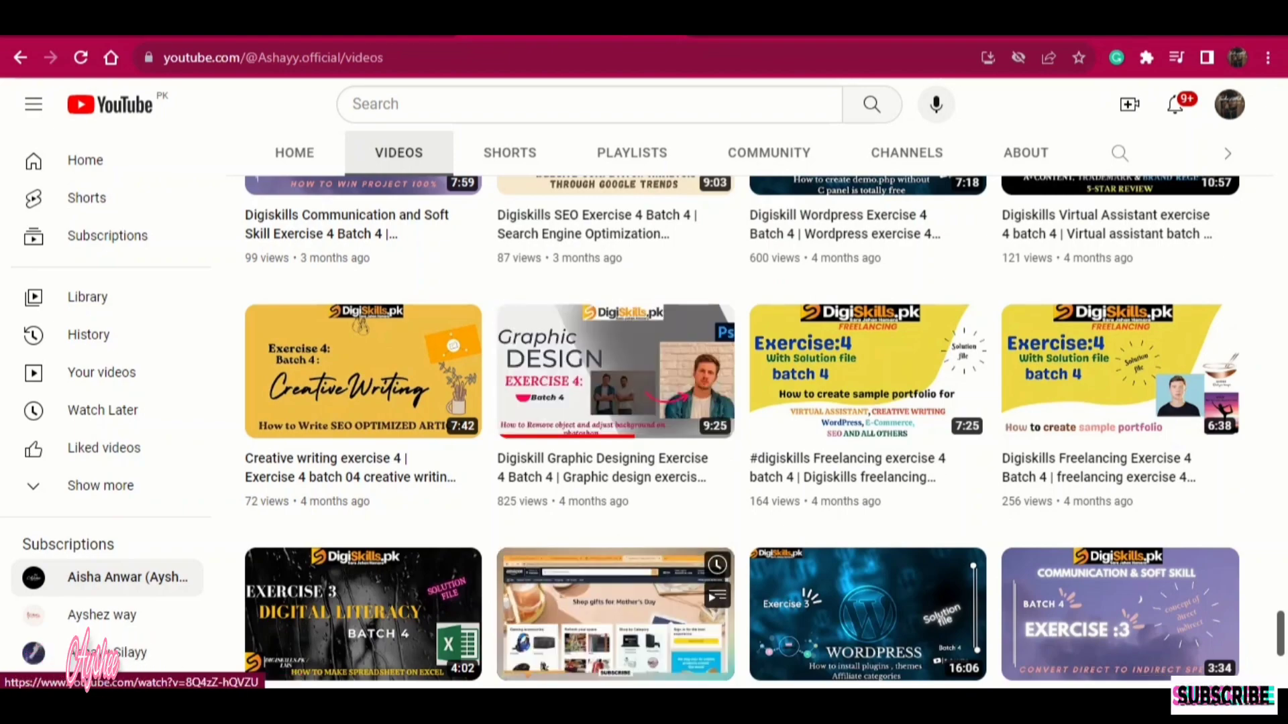
scroll(616, 604, "up", 10)
scroll(616, 603, "up", 5)
scroll(865, 503, "up", 4)
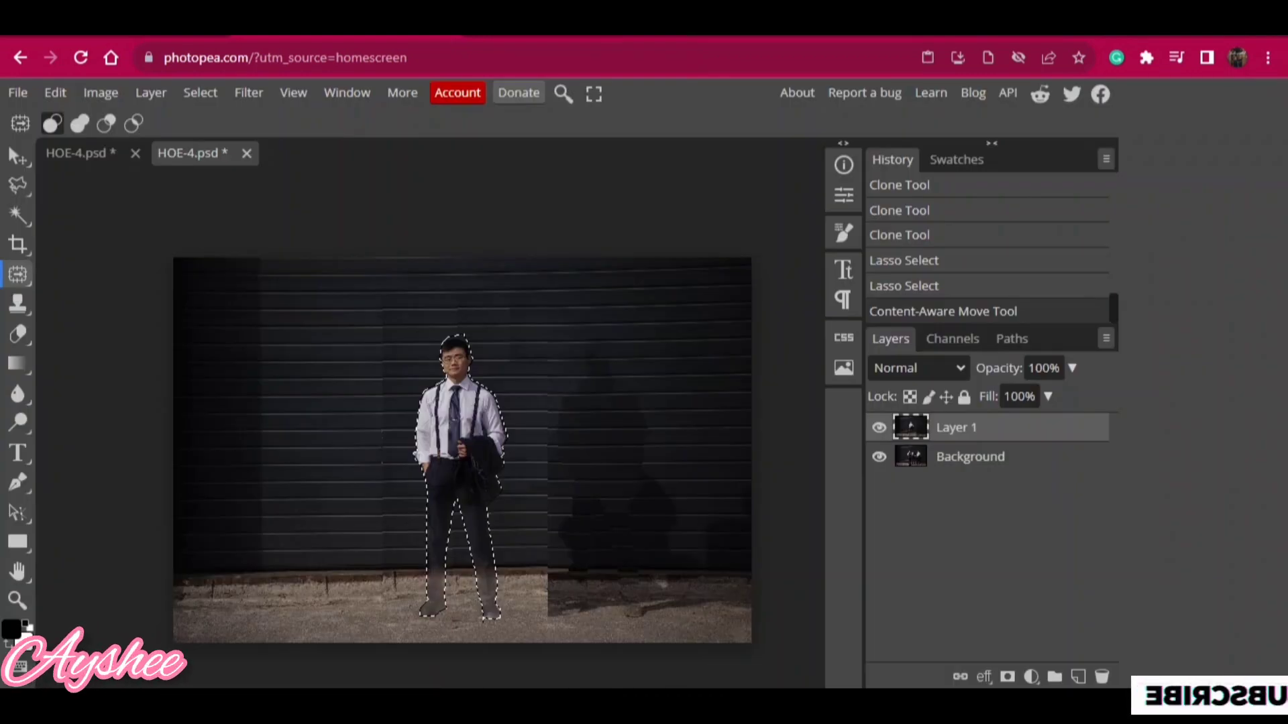
- Box-select the leftover shadow on the right wall and pan it into view
left_click(18, 184)
left_click(114, 187)
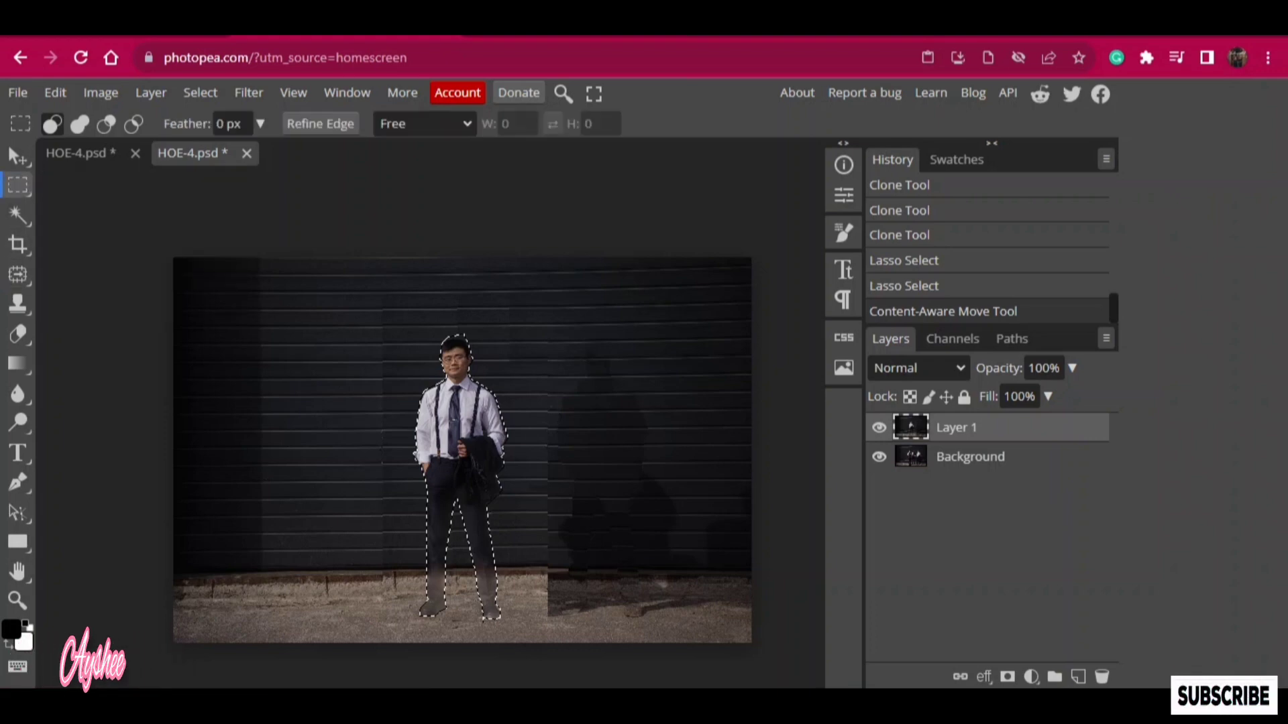
left_click_drag(540, 326, 691, 619)
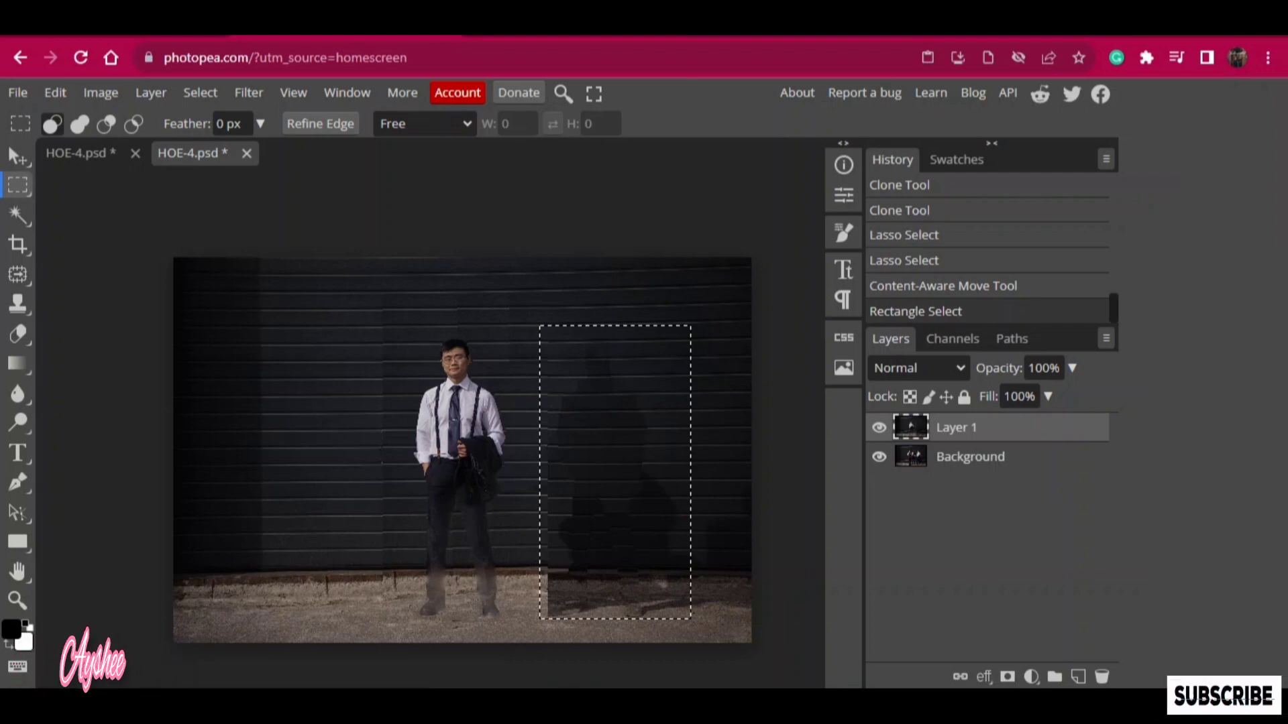
scroll(460, 393, "up", 2)
left_click(17, 570)
left_click_drag(470, 402, 244, 370)
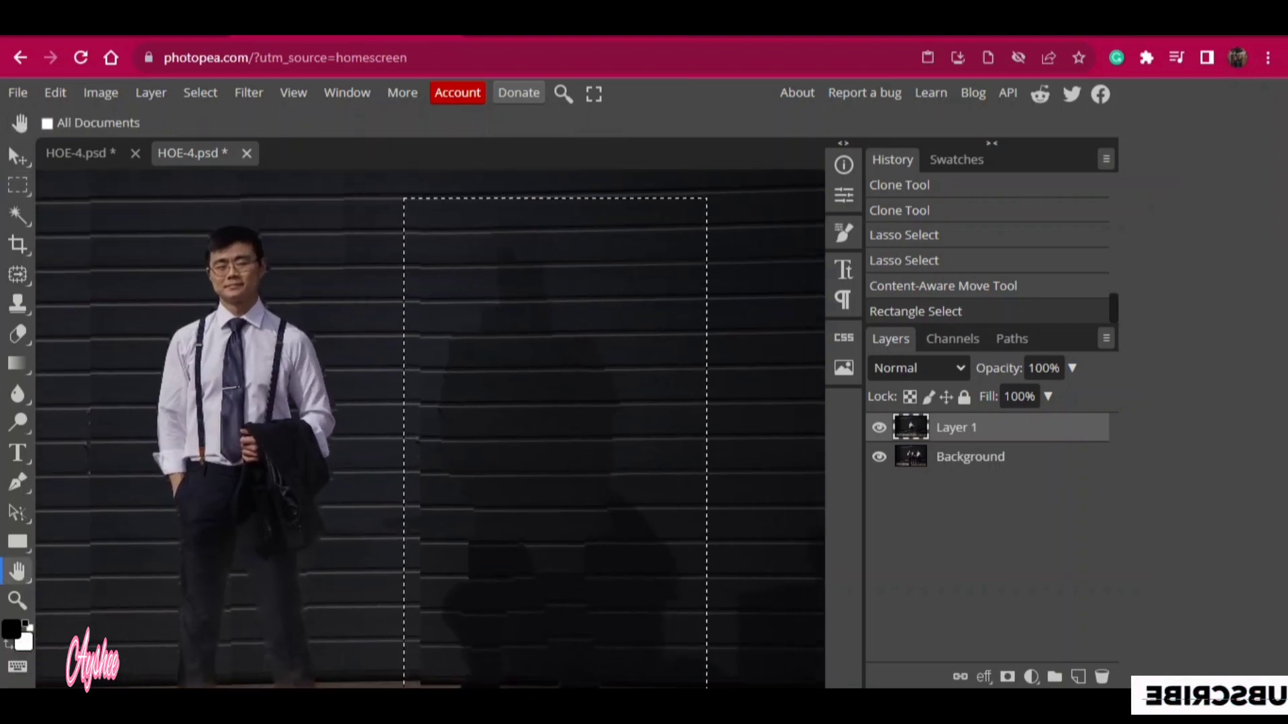
left_click_drag(429, 429, 403, 419)
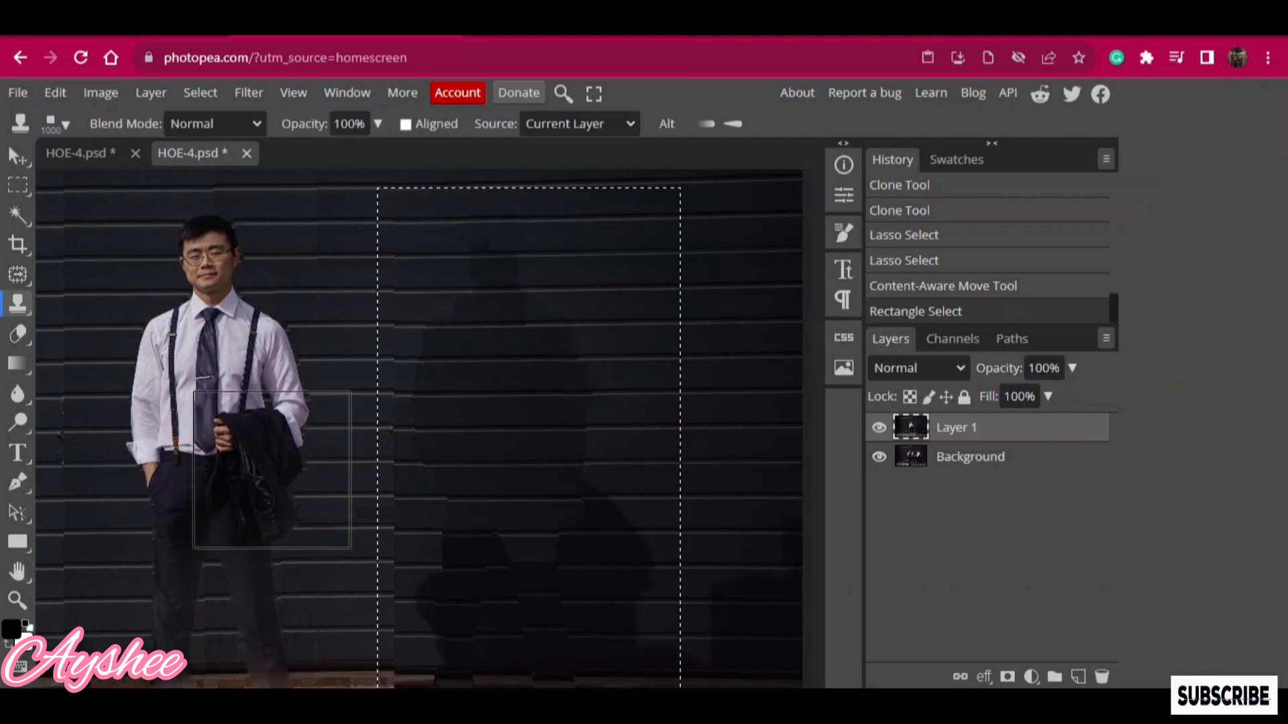
mouse_move(704, 555)
left_mouse_down()
mouse_move(600, 546)
mouse_move(605, 574)
left_mouse_up()
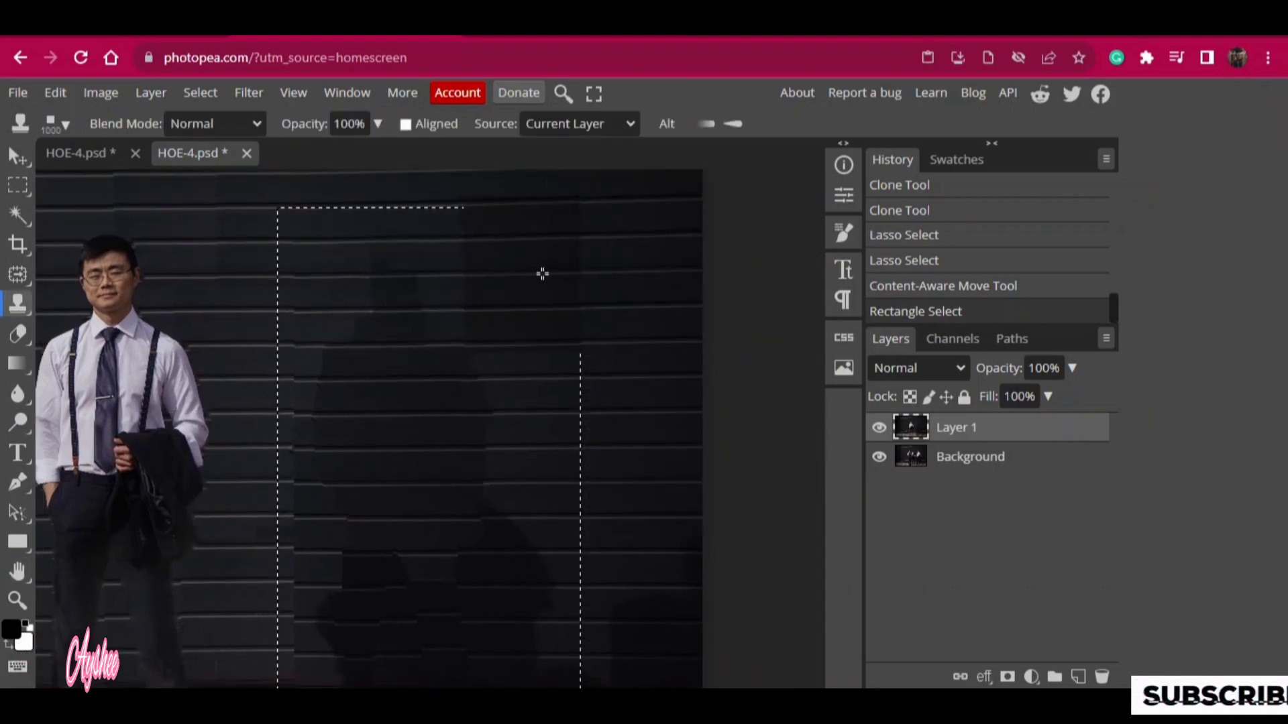
- Stamp cloned wall stripes over the shadow, undoing and redoing the last two strokes
left_click(406, 261)
left_click(336, 271)
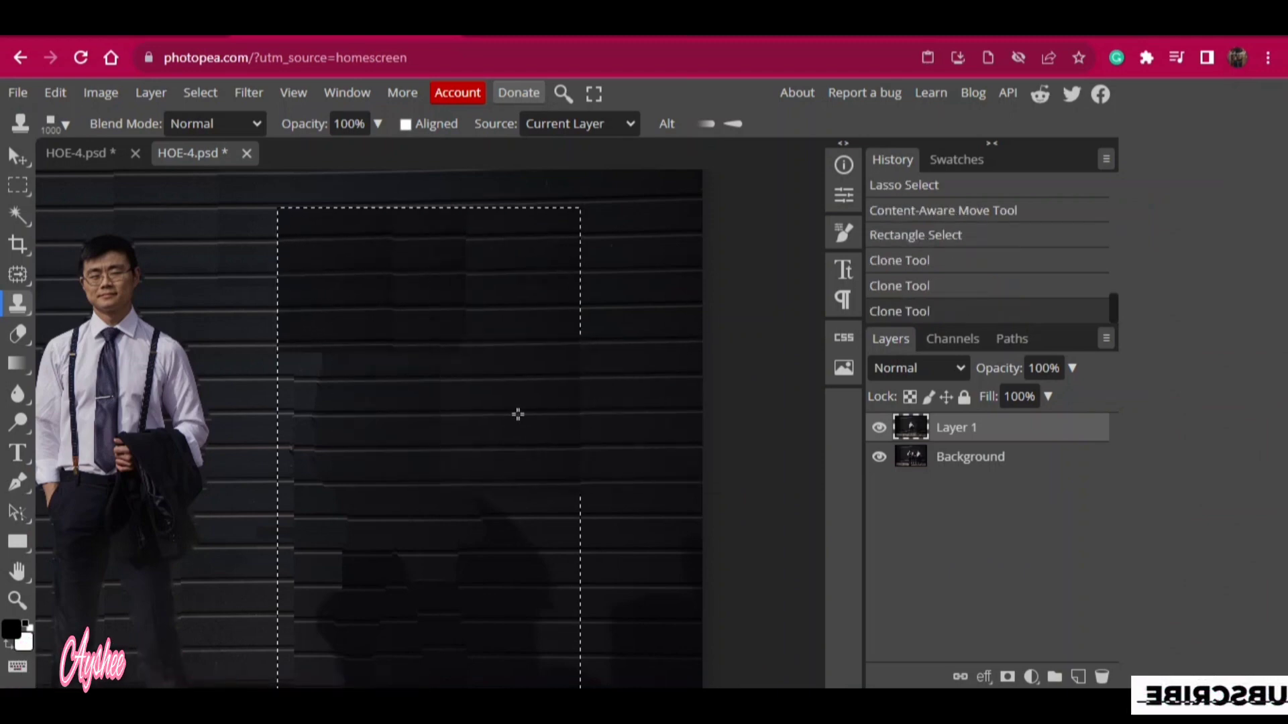
left_click(402, 416)
left_click(348, 416)
left_click(697, 551)
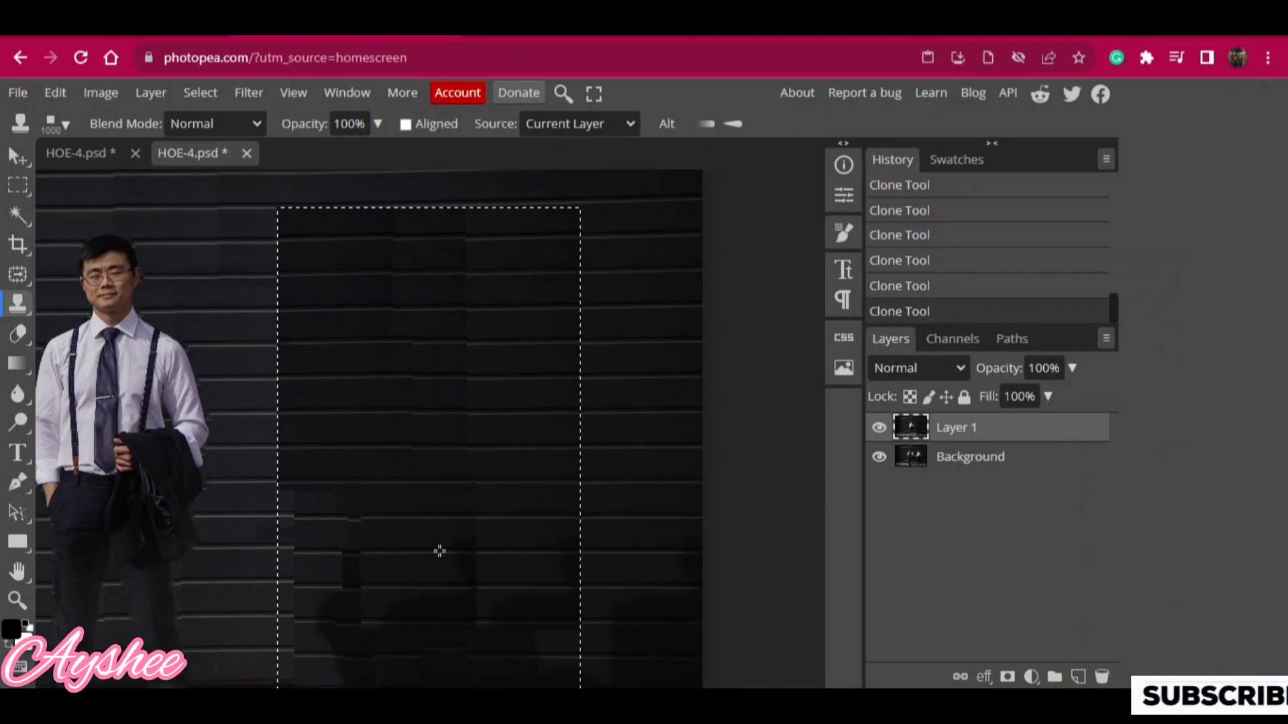
scroll(615, 566, "up", 3)
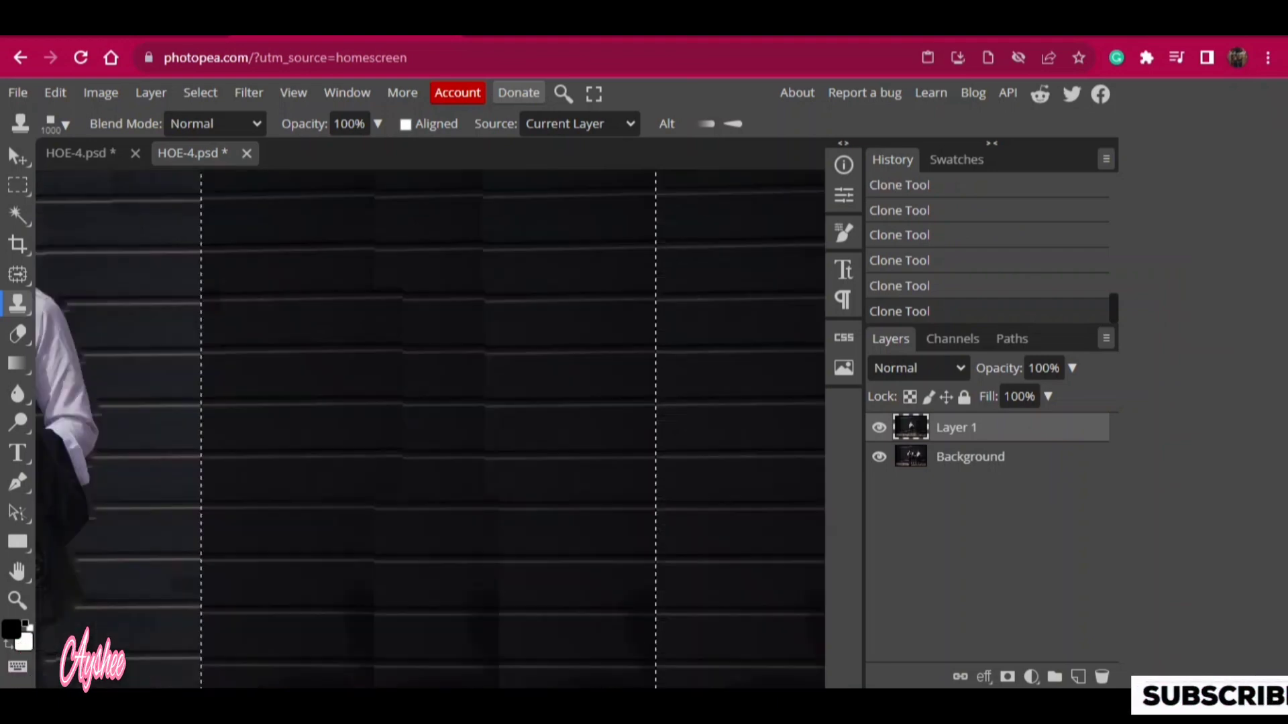
scroll(394, 592, "down", 4)
scroll(69, 612, "down", 3)
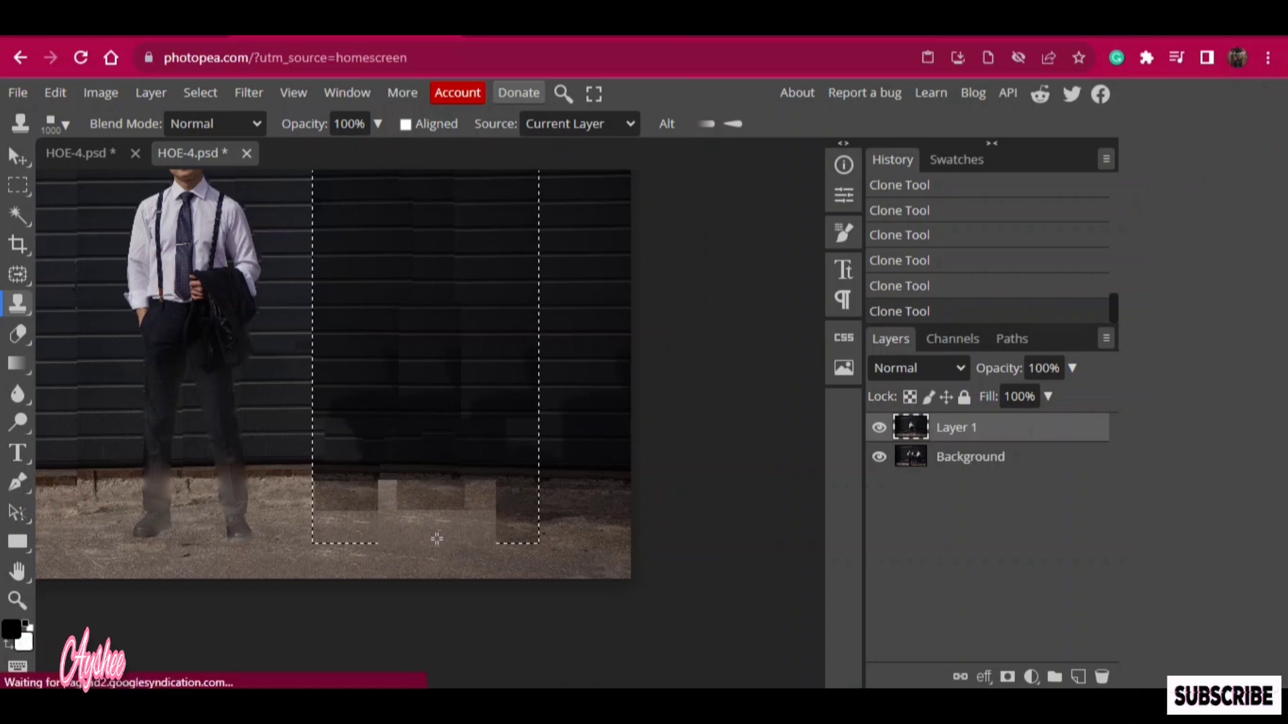
key("ctrl+z")
key("ctrl+z")
key("ctrl+shift+z")
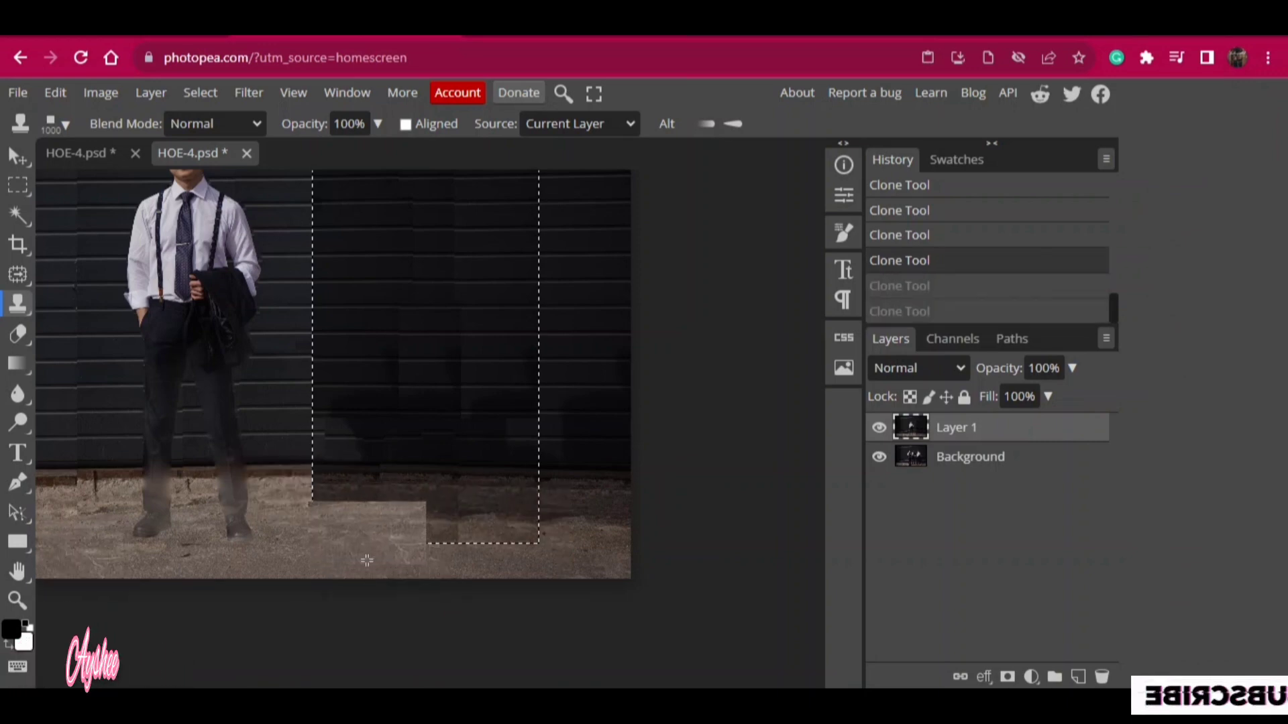
key("ctrl+shift+z")
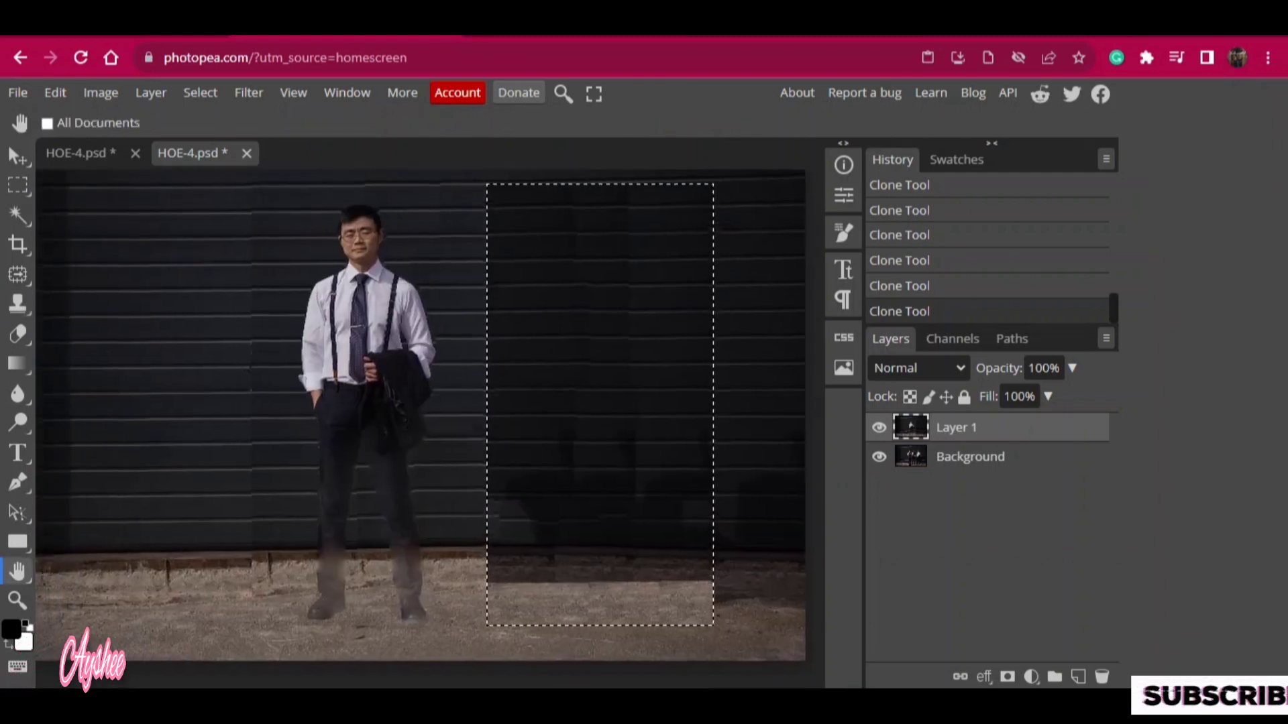
- Lasso the leftover figure shadow and apply a Content-Aware fill to it
right_click(18, 185)
left_click(107, 244)
left_click_drag(486, 443, 731, 542)
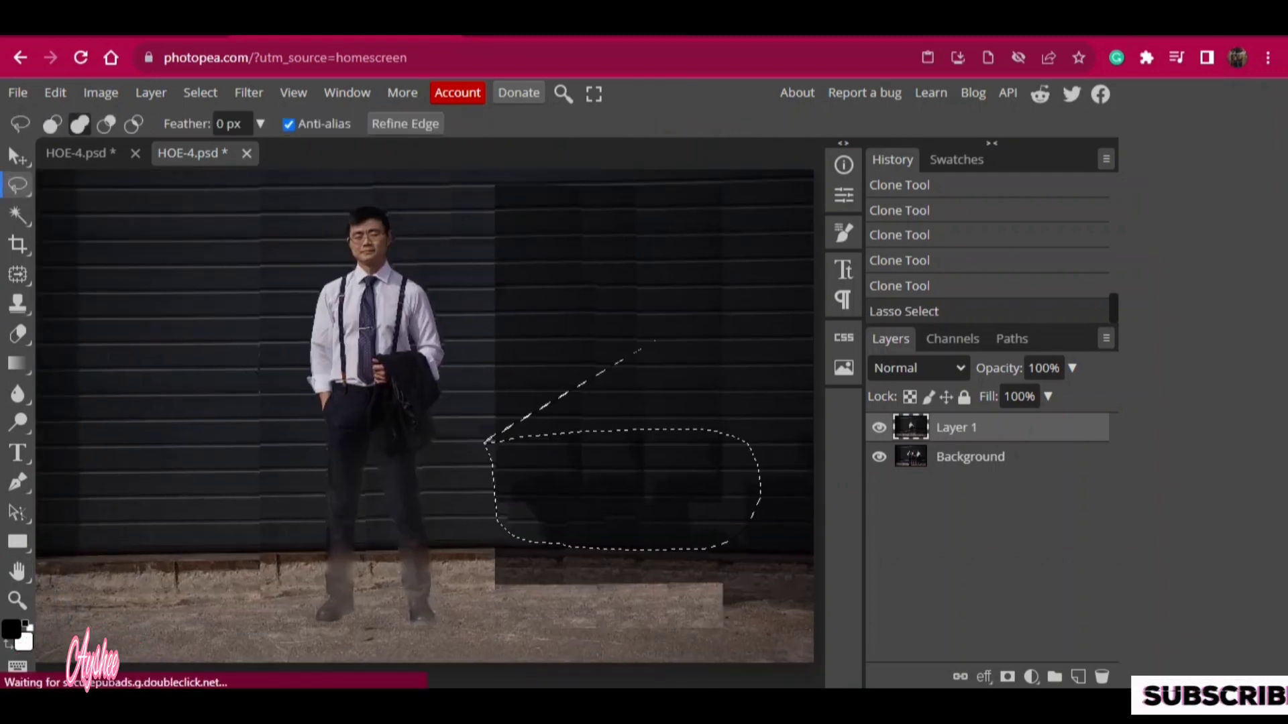
key("shift+F5")
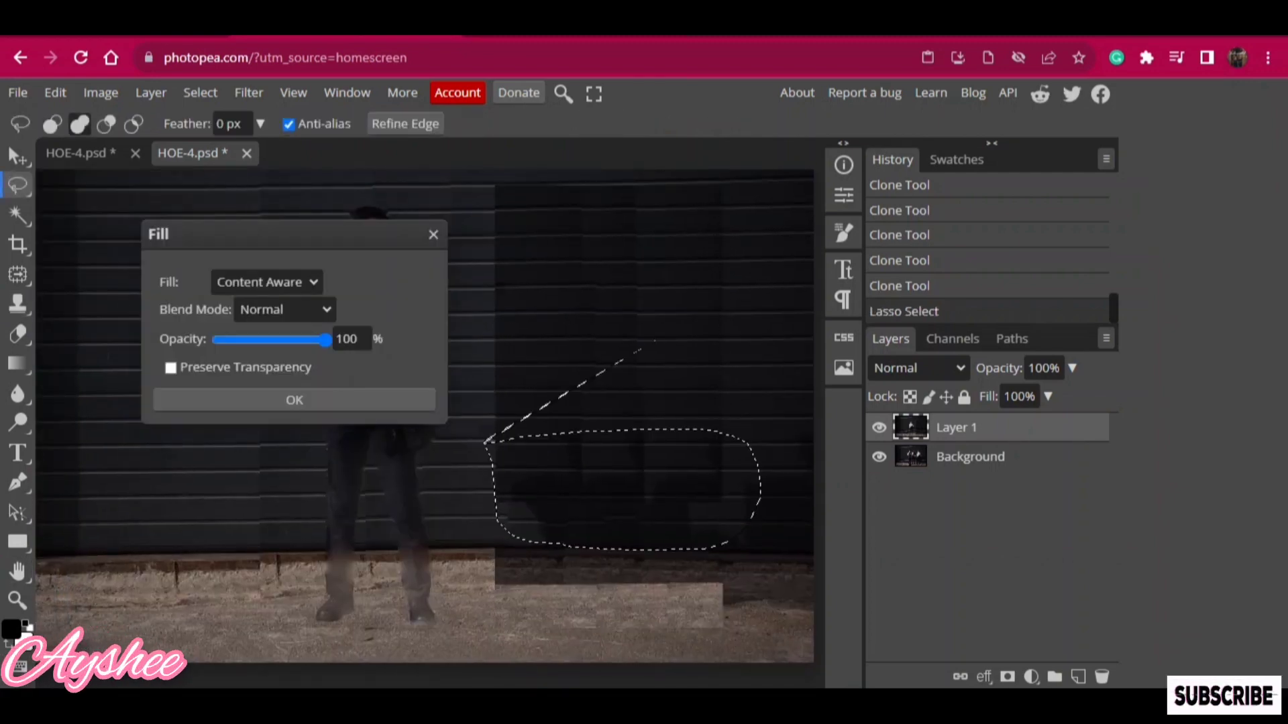
key("Return")
- Clone wall texture into the patched area, then box the middle wall and paint stripes inside it
key("s")
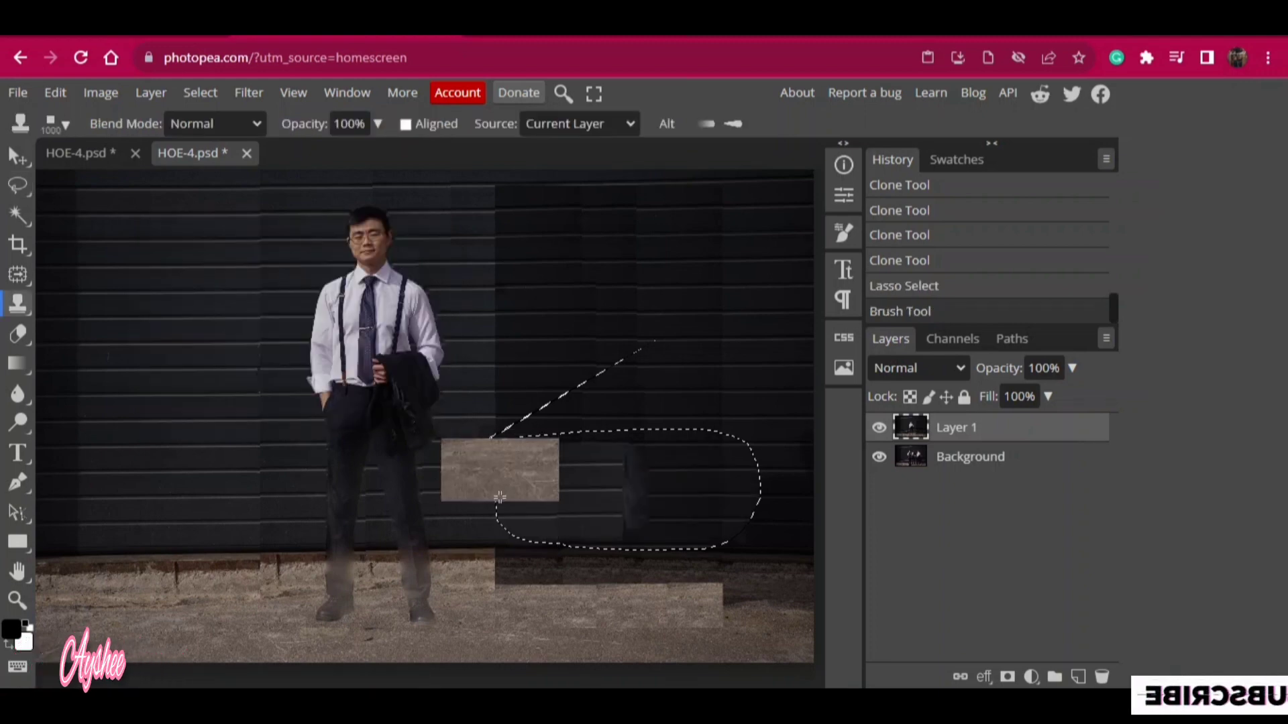
left_click_drag(509, 530, 546, 512)
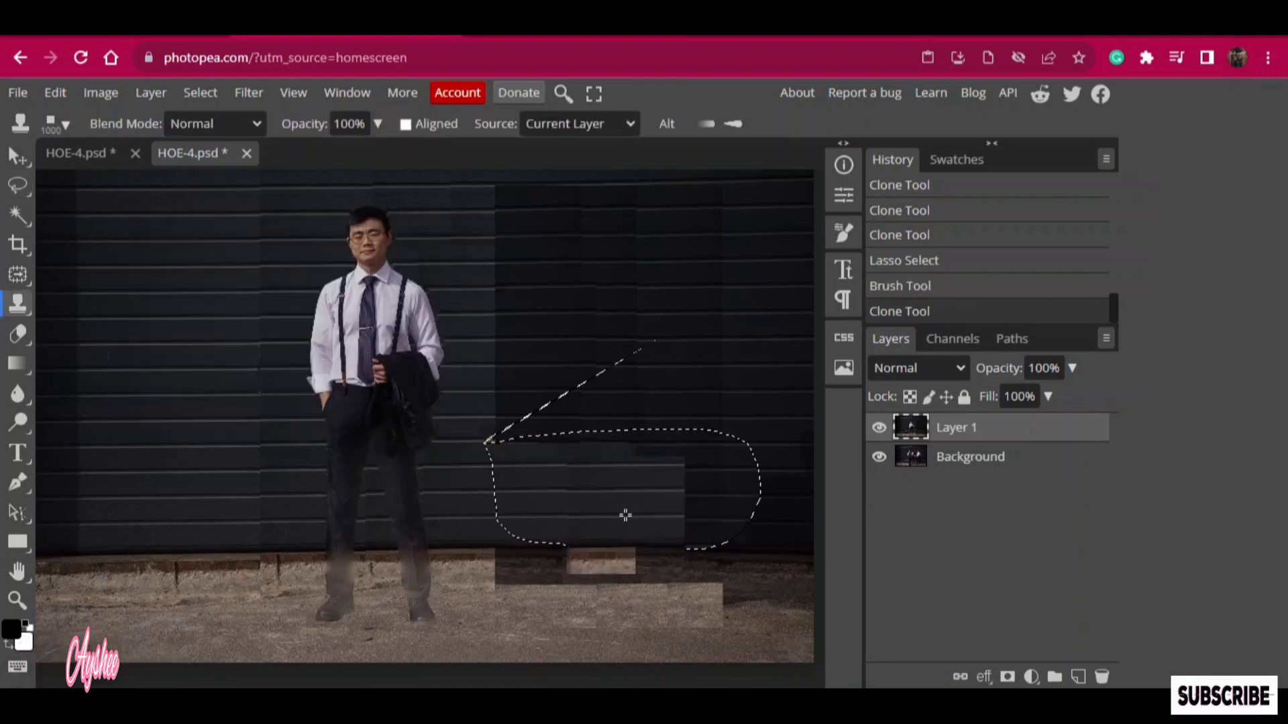
left_click_drag(623, 515, 738, 512)
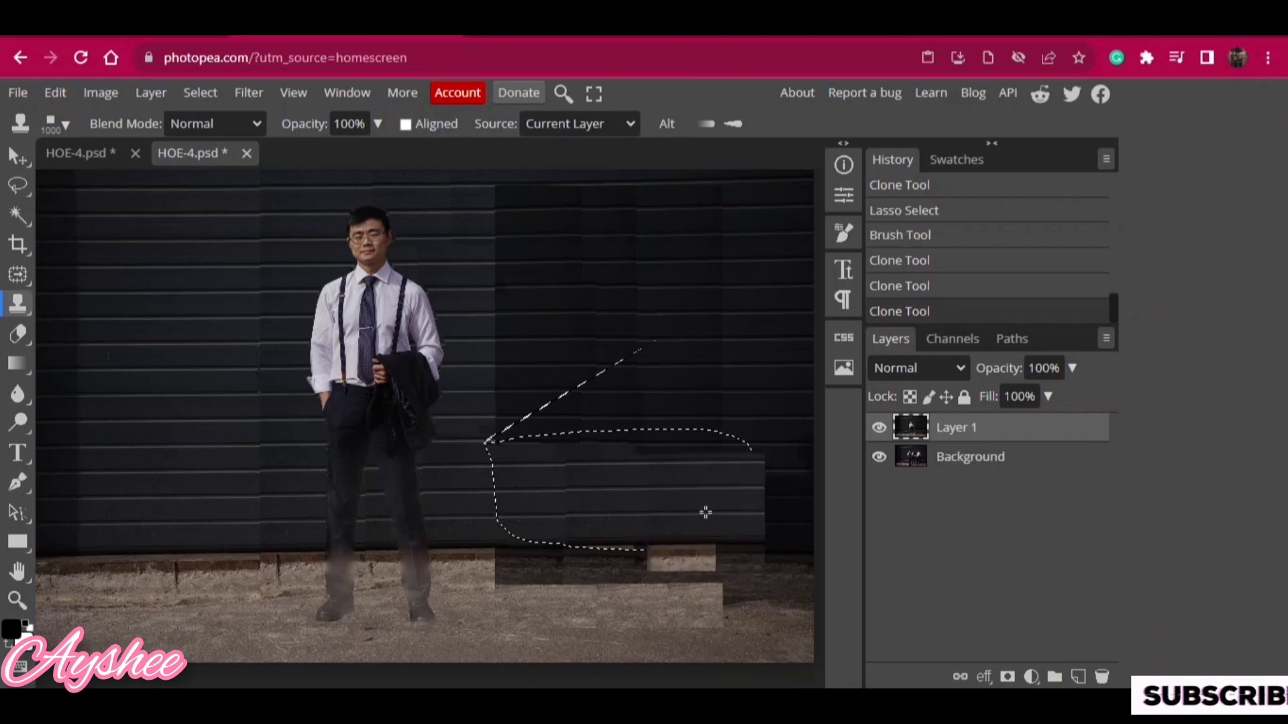
key("m")
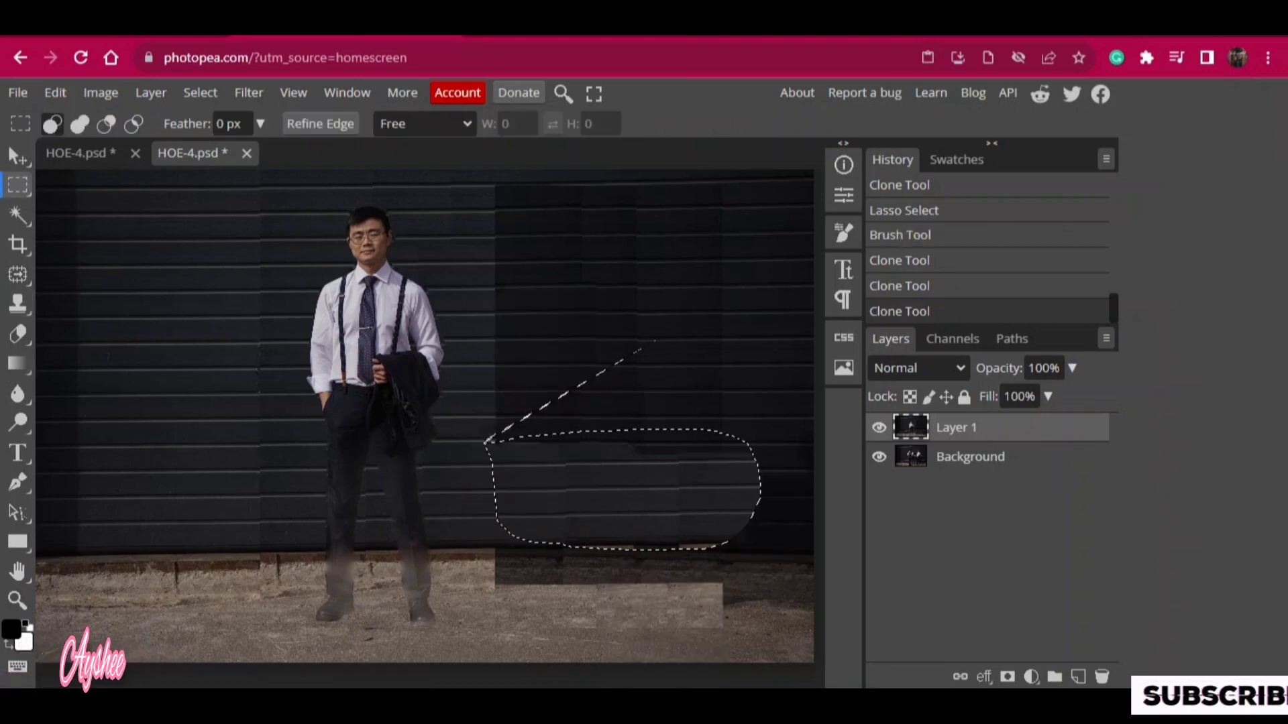
left_click_drag(483, 299, 734, 464)
key("s")
key("a")
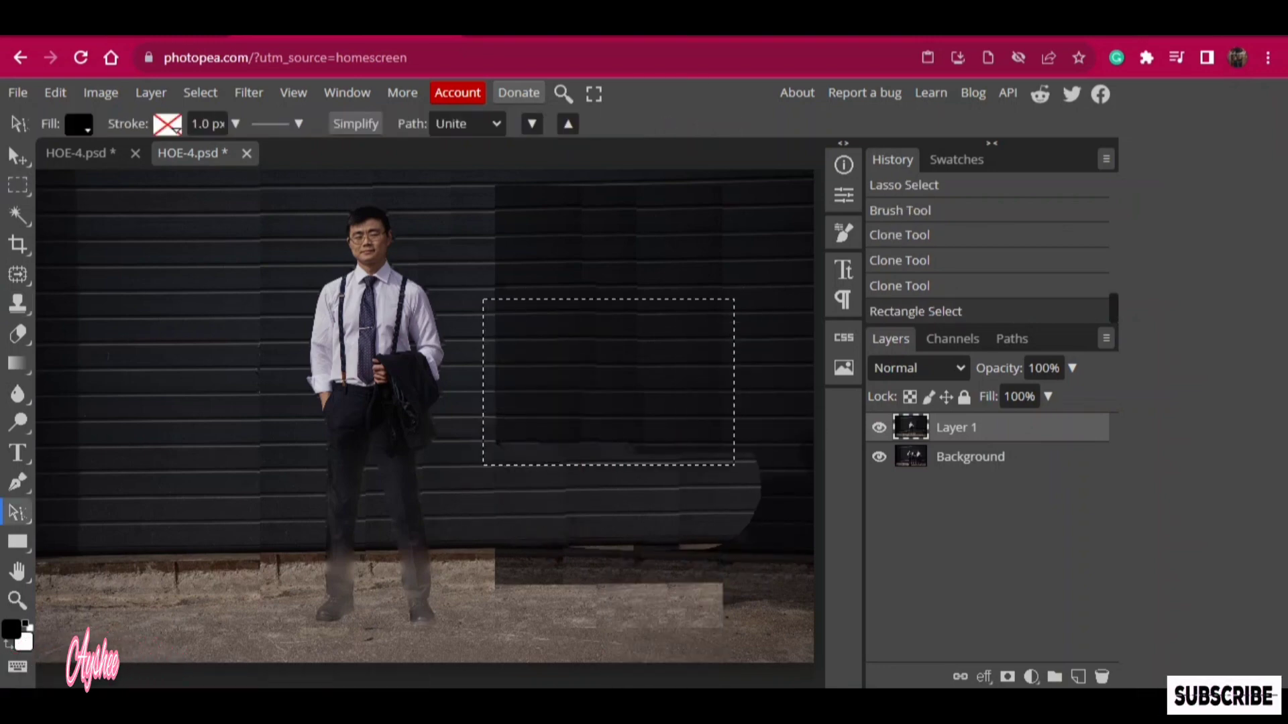
key("s")
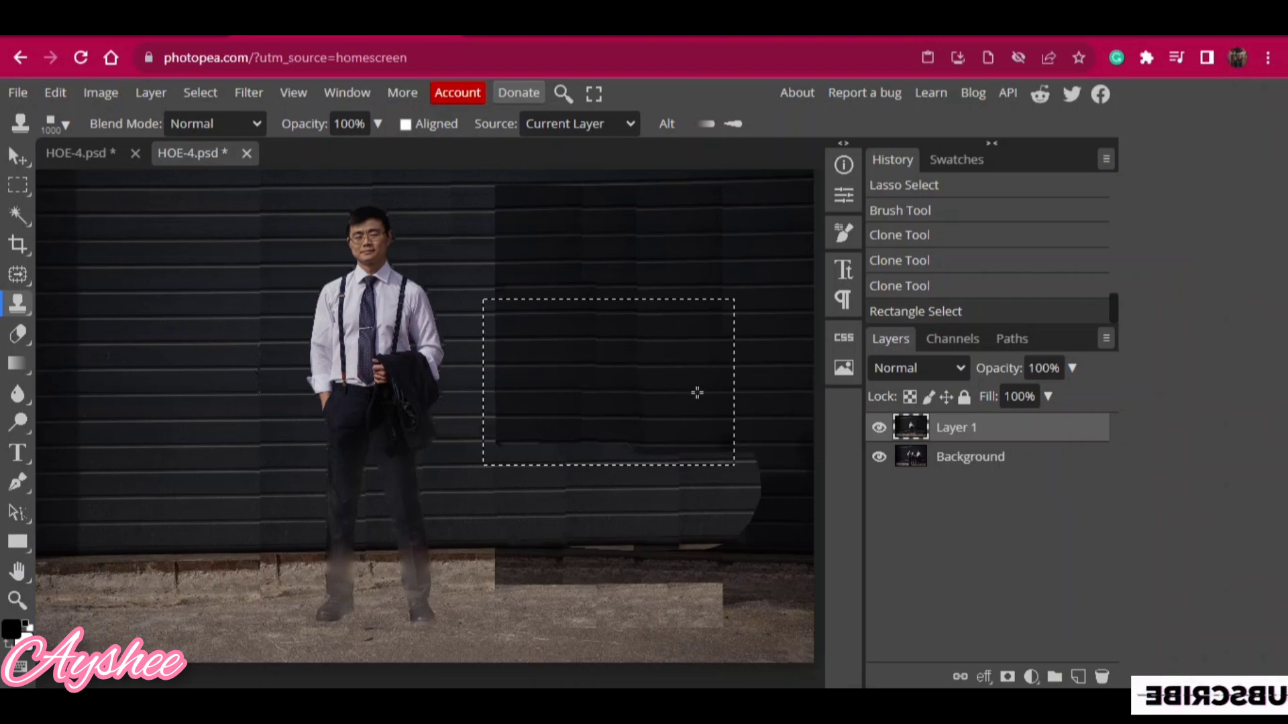
mouse_move(492, 385)
left_mouse_down()
mouse_move(695, 390)
mouse_move(604, 358)
mouse_move(658, 328)
left_mouse_up()
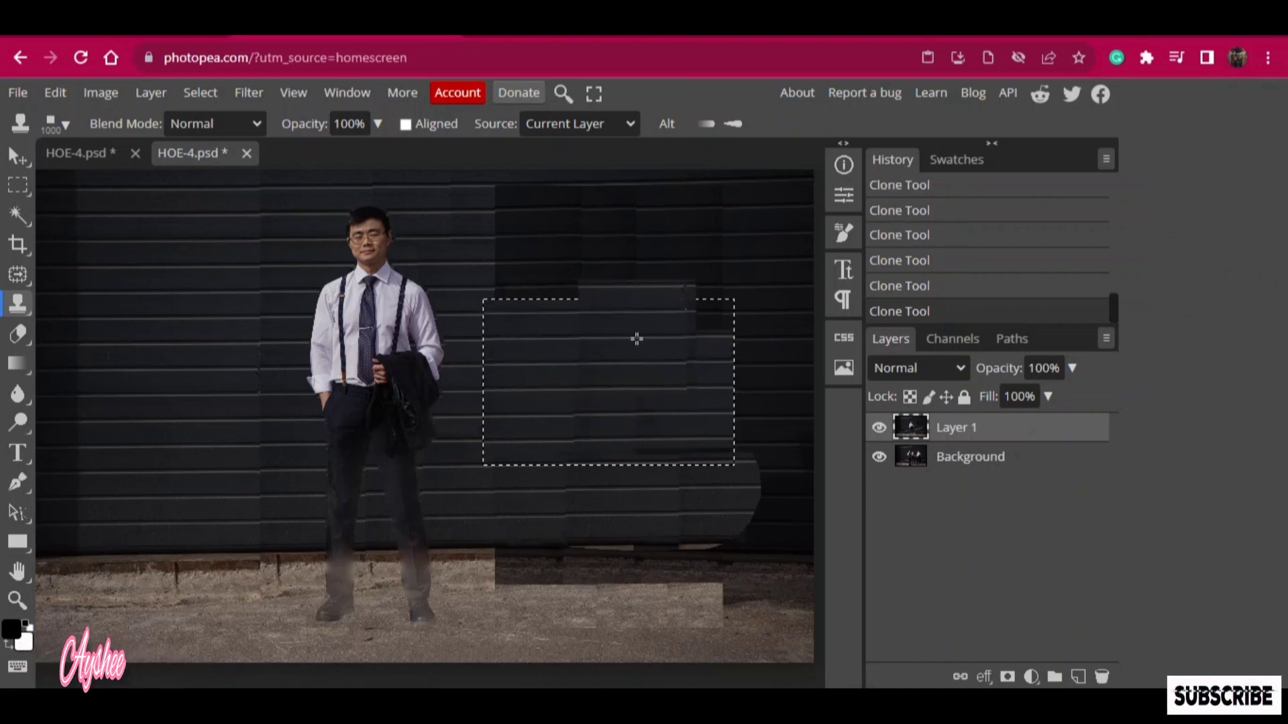
- Shift the rectangle selection up and clone stripes over the dark ghost on the upper right wall
key("m")
left_click_drag(598, 461, 600, 339)
key("s")
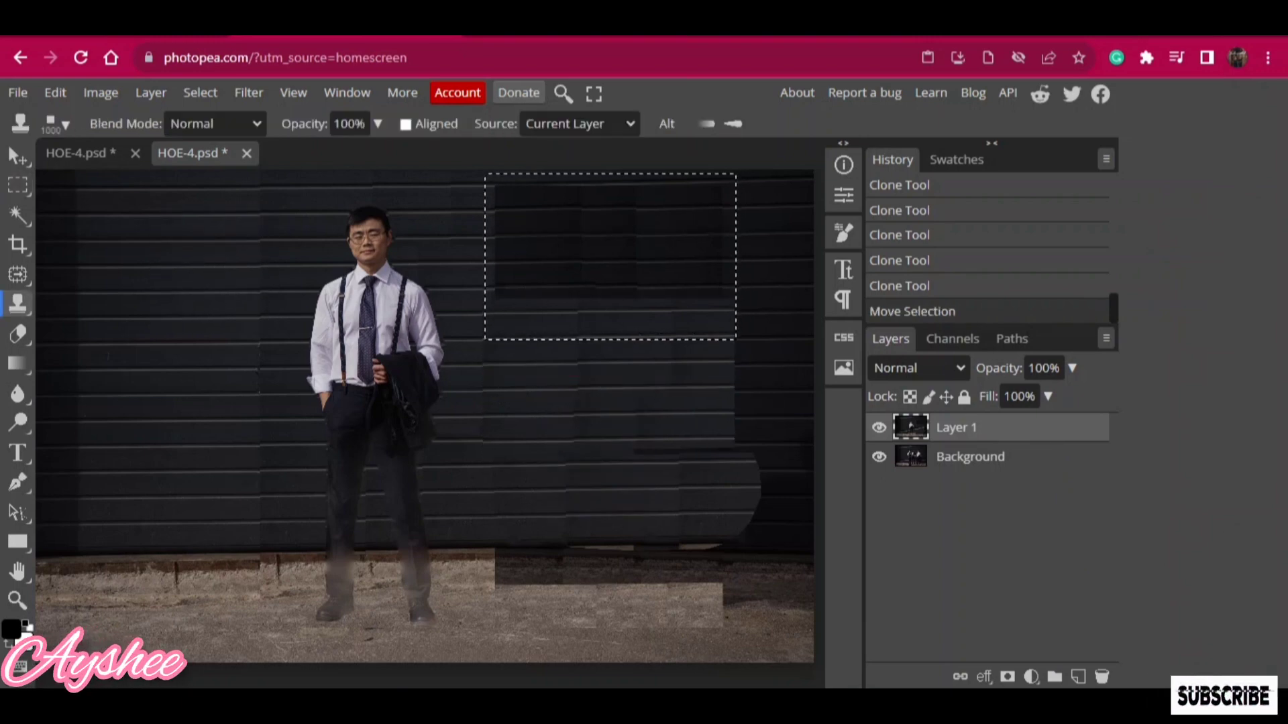
mouse_move(684, 230)
left_mouse_down()
mouse_move(543, 265)
mouse_move(716, 261)
mouse_move(520, 210)
mouse_move(604, 187)
mouse_move(724, 187)
left_mouse_up()
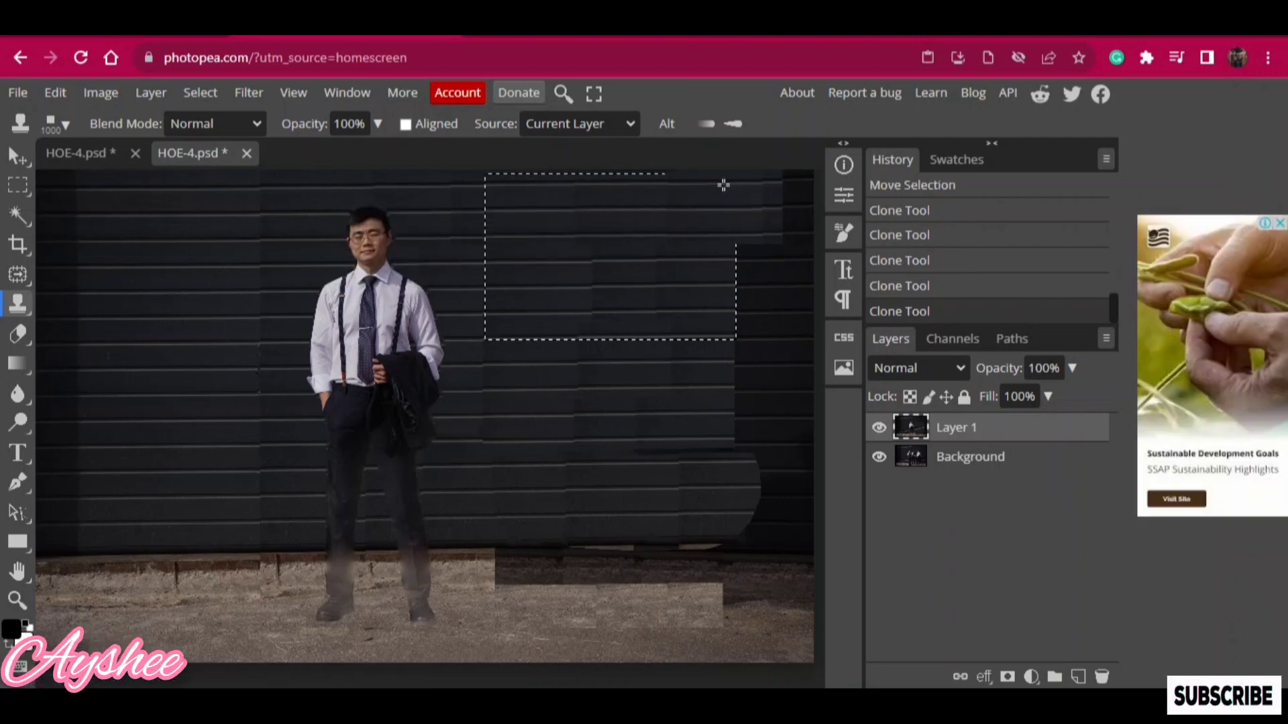
- Box the lower right wall and clone wall stripes across it
key("m")
key("ctrl+d")
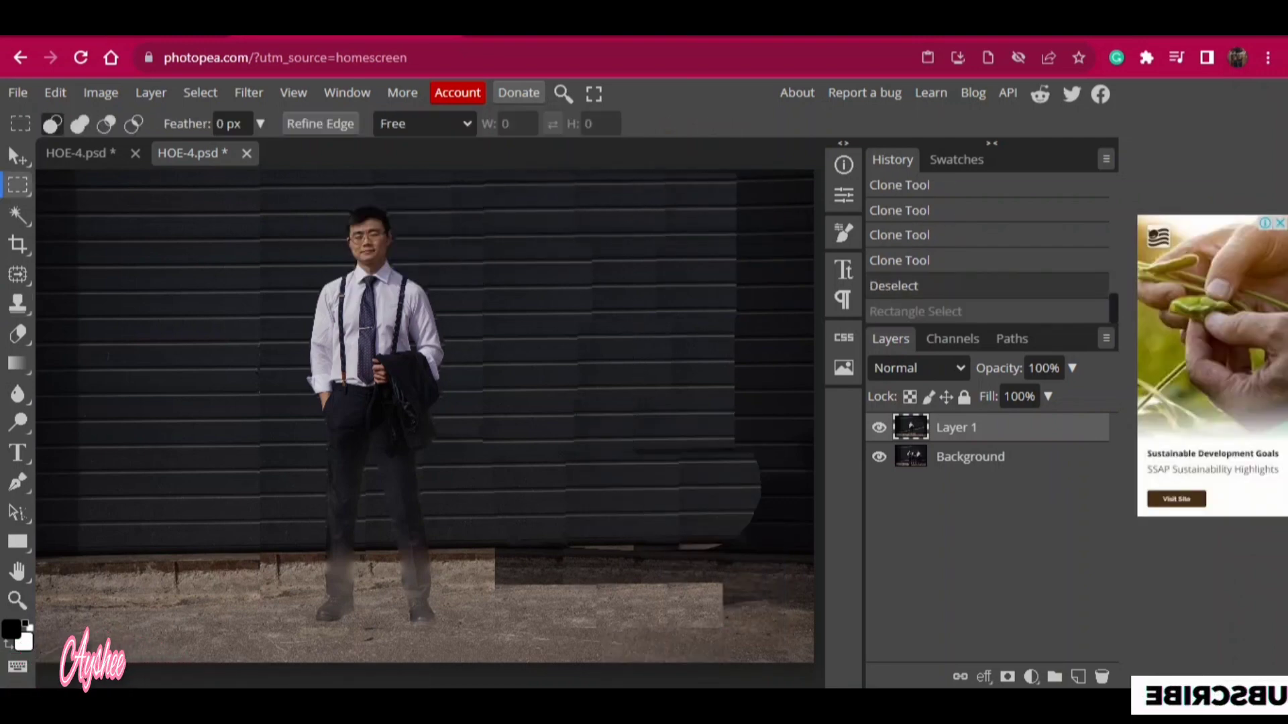
mouse_move(478, 424)
left_mouse_down()
mouse_move(742, 546)
mouse_move(742, 572)
left_mouse_up()
key("s")
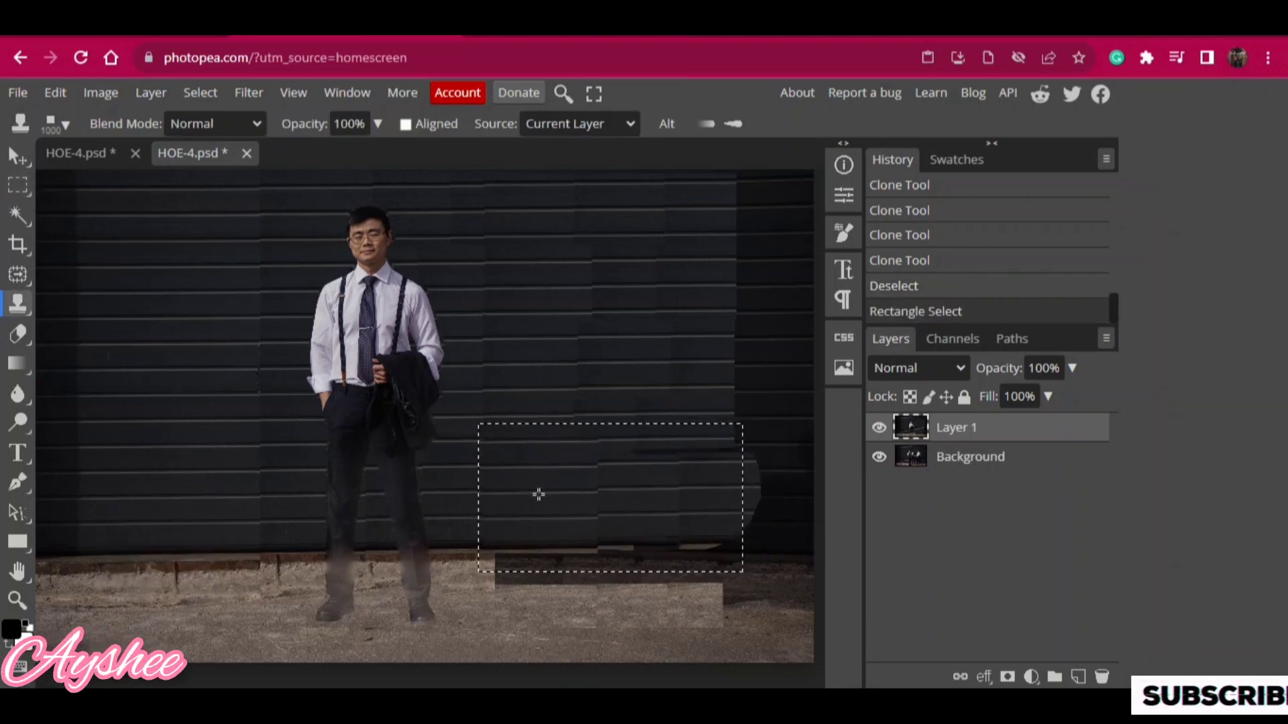
left_click(649, 493)
left_click_drag(650, 493, 722, 492)
left_click(723, 491)
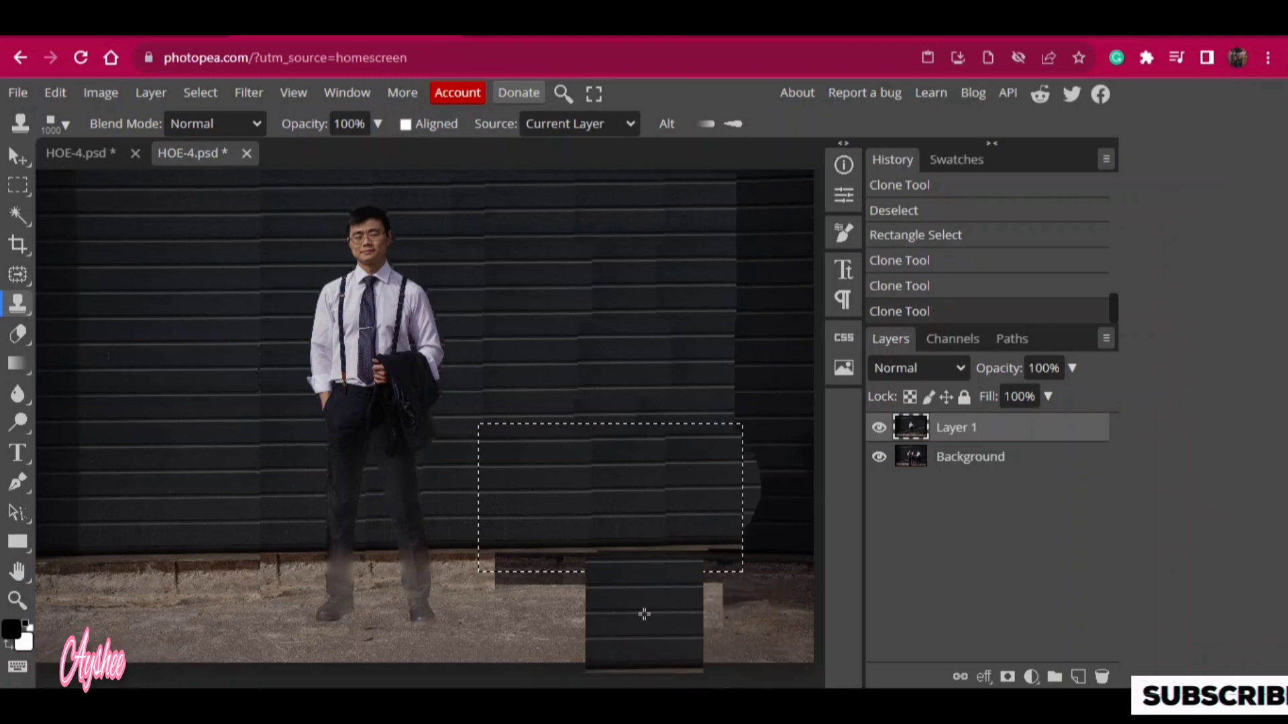
- Move the selection onto the floor and clone curb and pavement texture over the lower right ground
key("m")
key("shift+Right")
key("shift+Right")
key("shift+Right")
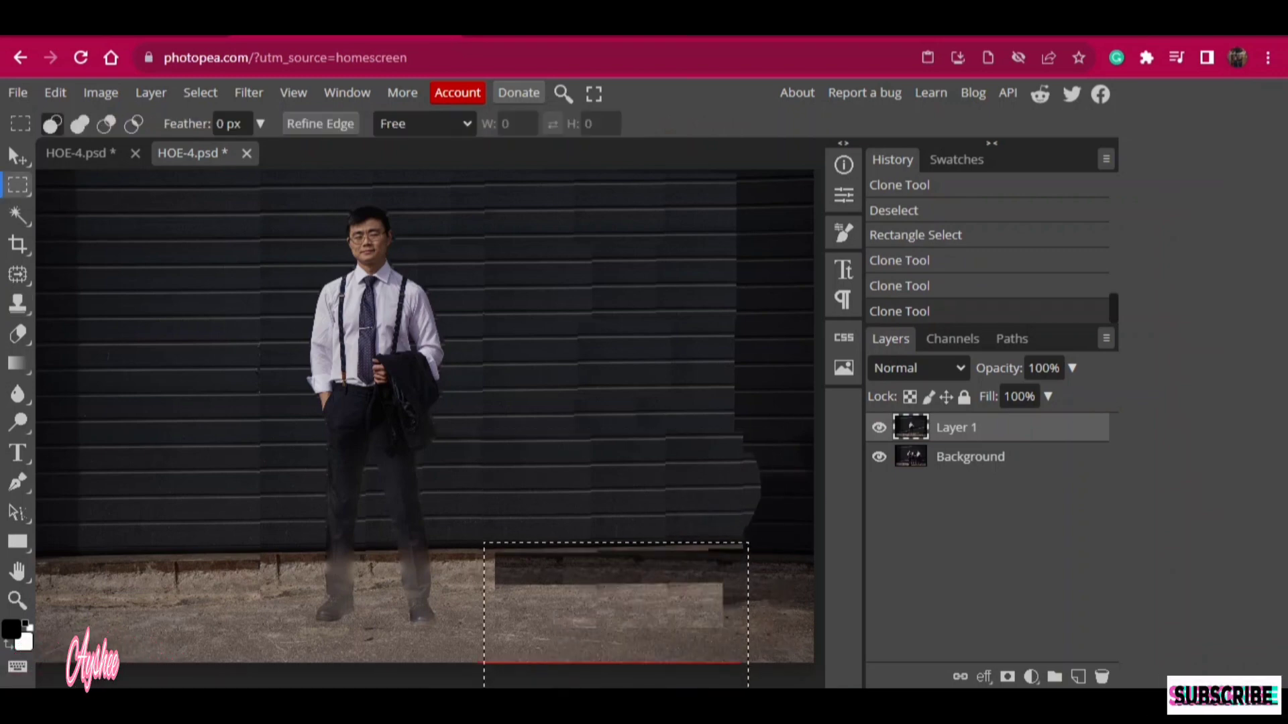
key("shift+Left")
key("shift+Up")
key("shift+Up")
key("s")
left_click(201, 596, "alt")
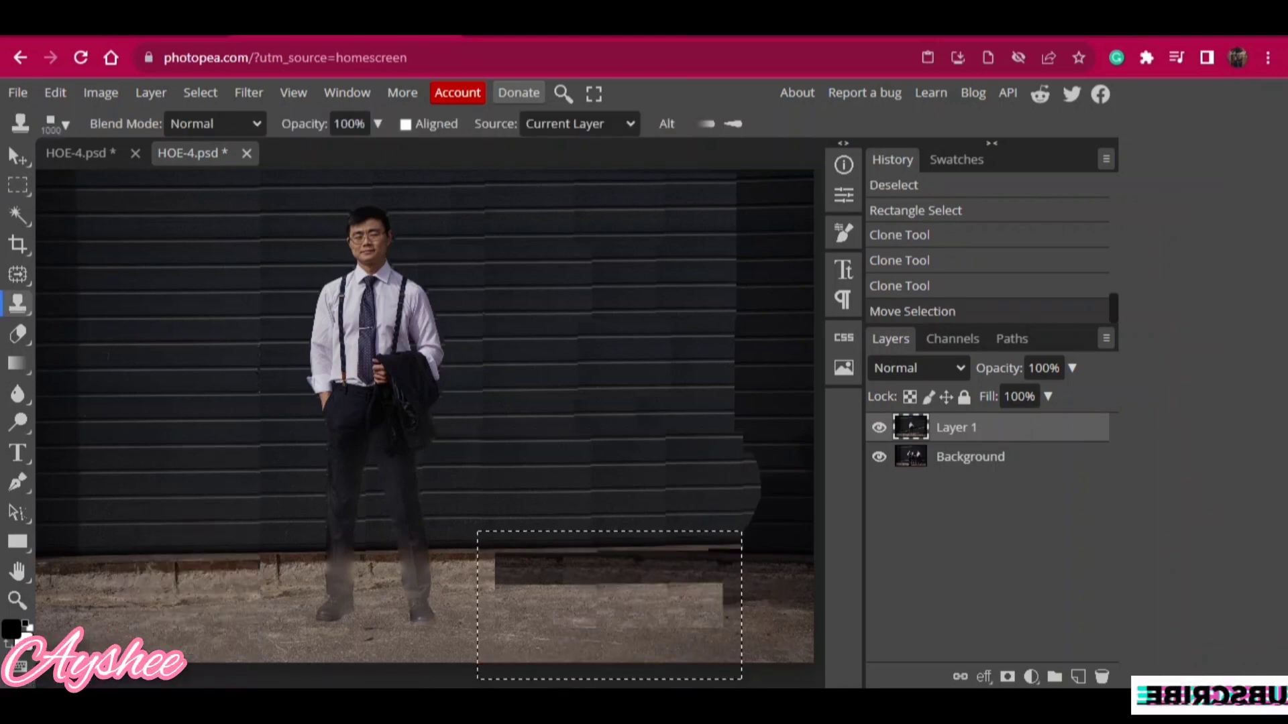
left_click_drag(510, 576, 772, 604)
key("m")
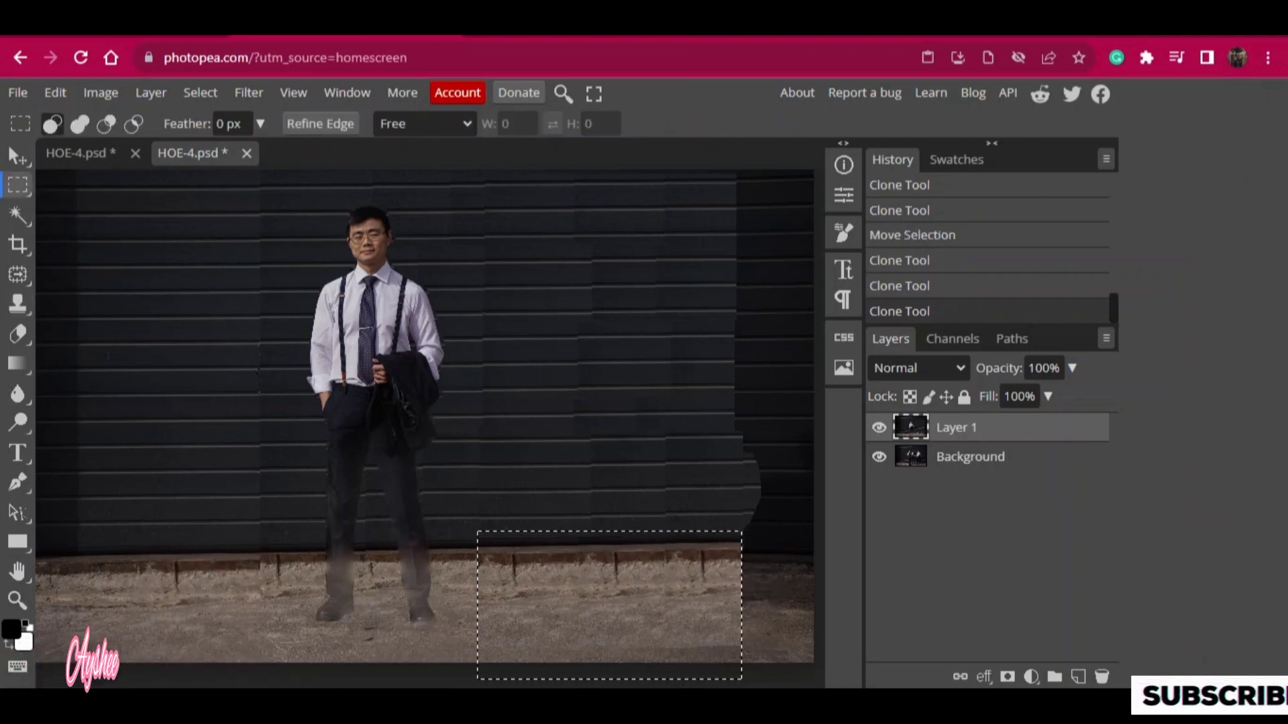
left_click_drag(548, 565, 758, 691)
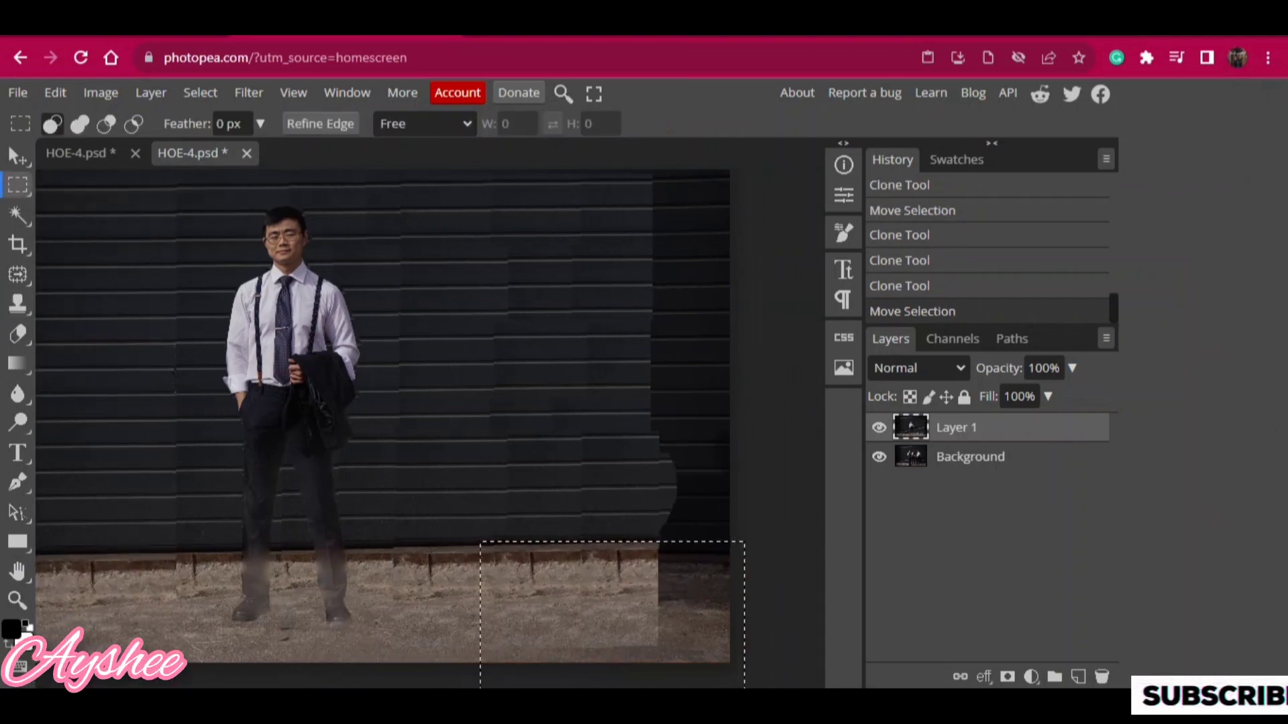
- Clone-stamp the lower-right floor, then clone wall over the figure remnant at the right edge
key("s")
left_click_drag(509, 604, 702, 585)
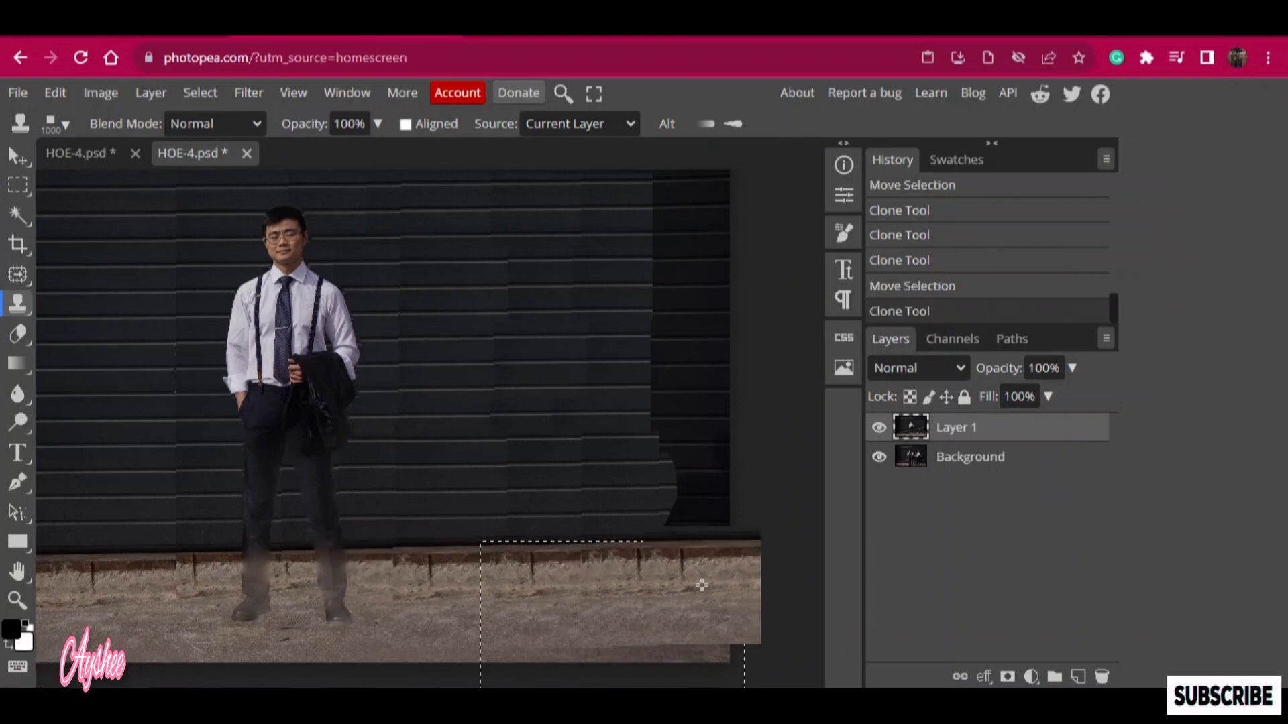
key("m")
left_click_drag(622, 409, 691, 546)
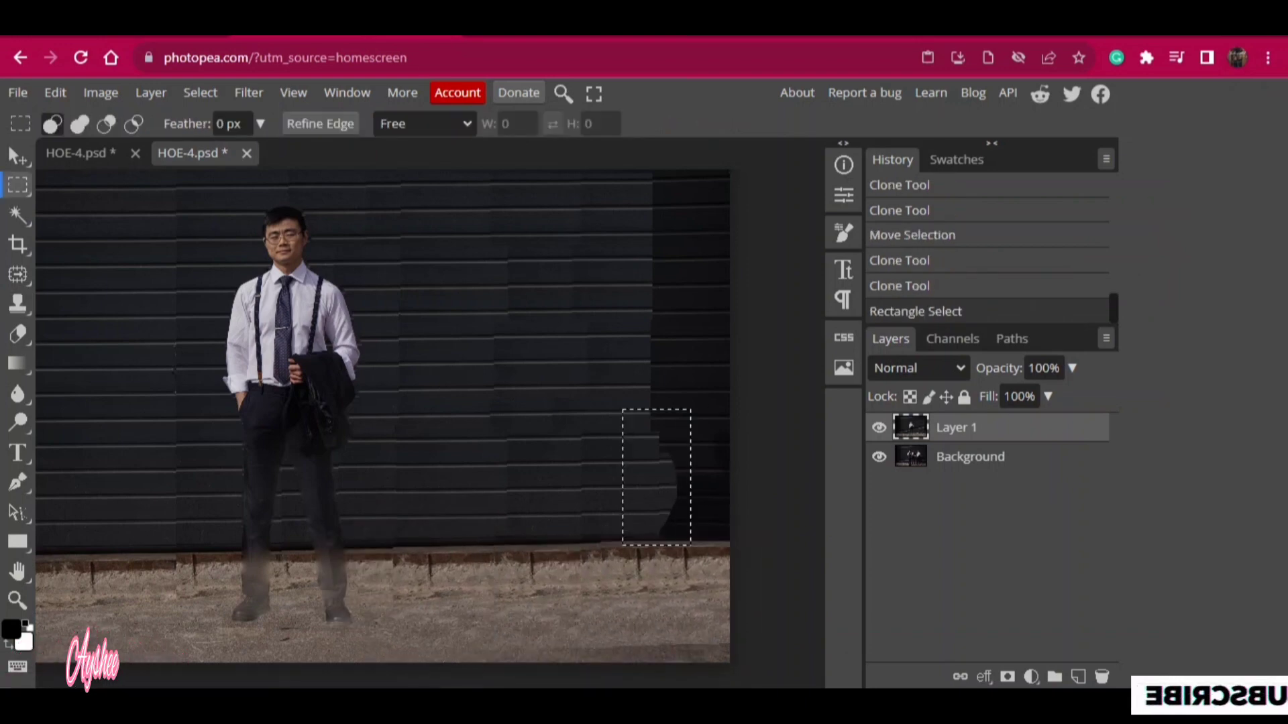
key("s")
key("a")
key("s")
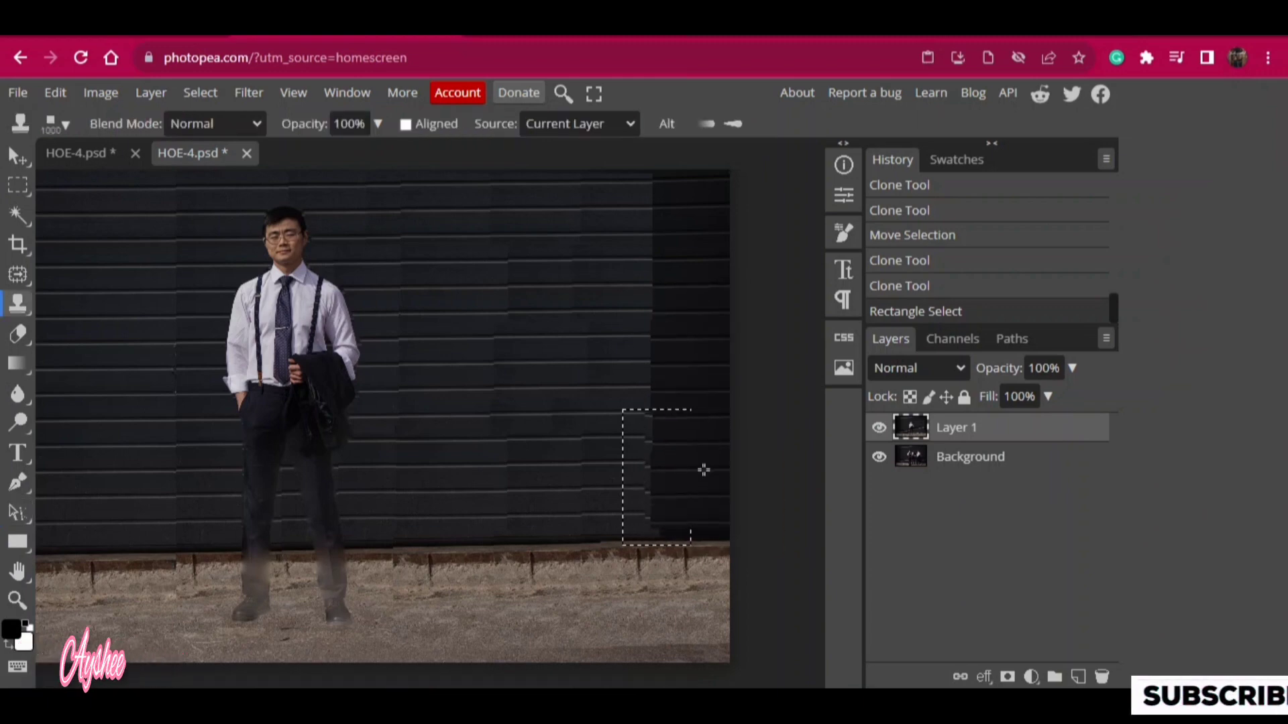
left_click_drag(704, 468, 698, 480)
left_click(702, 489)
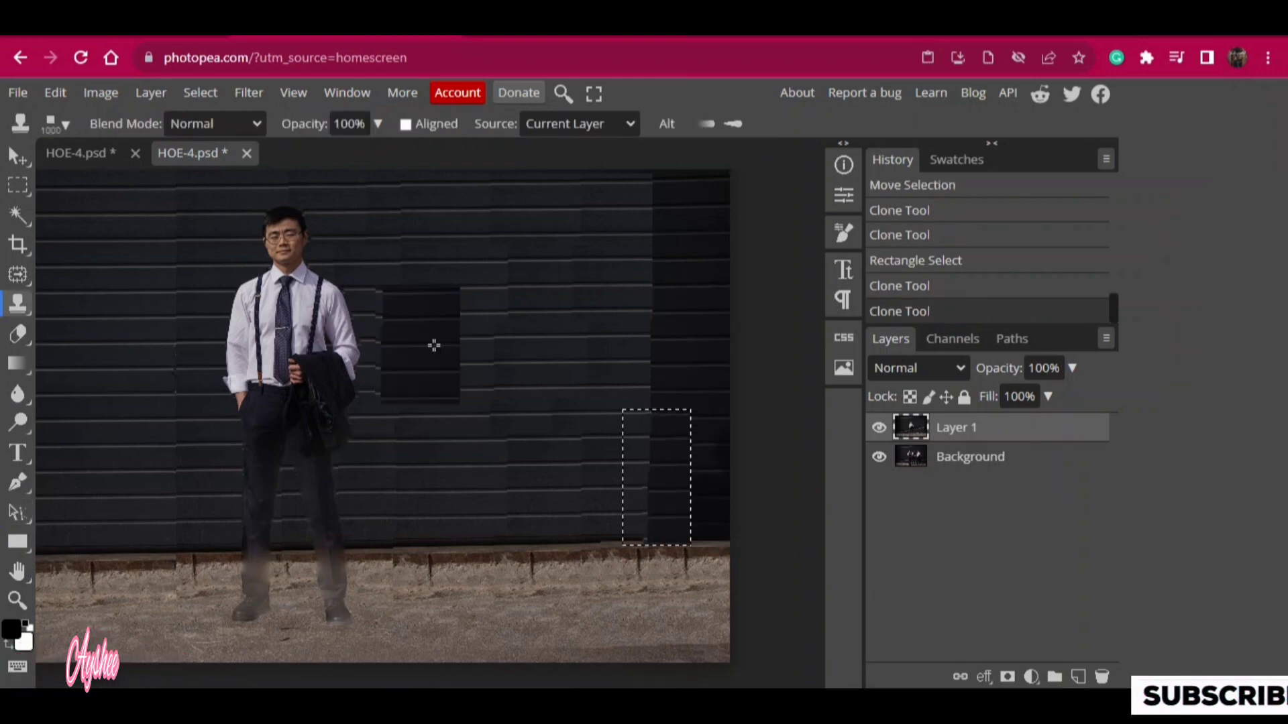
scroll(496, 295, "down", 2)
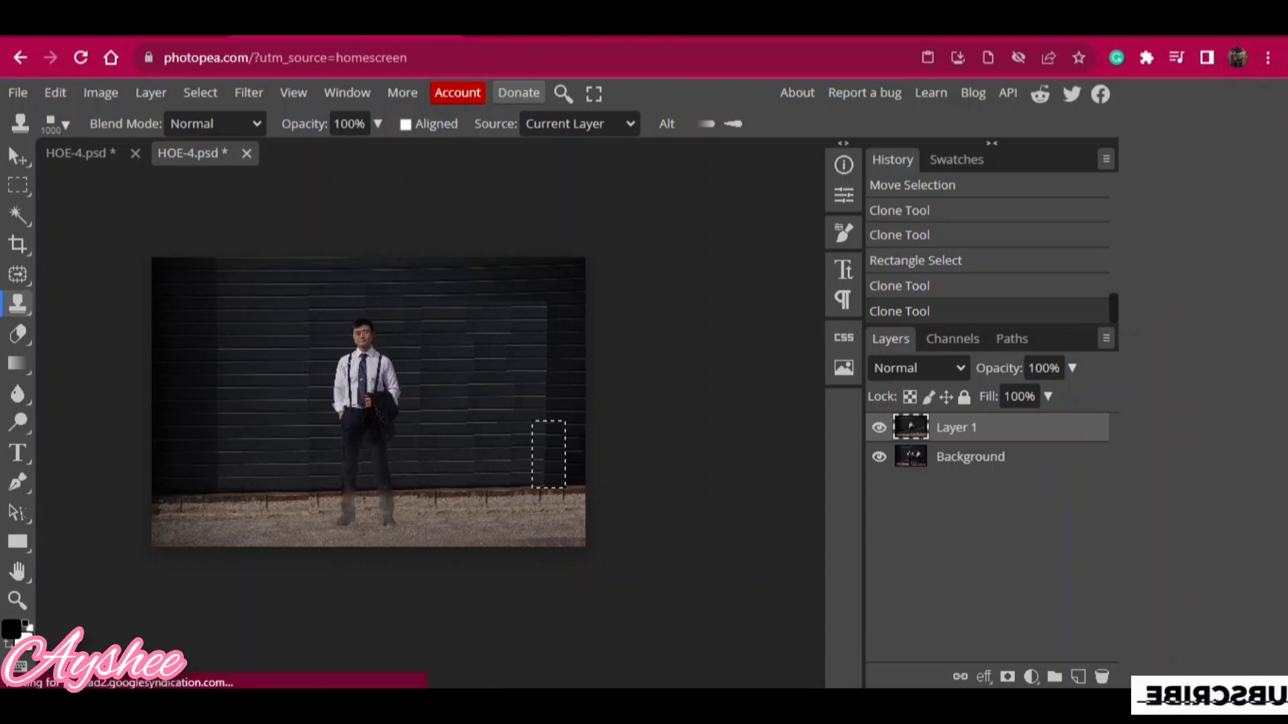
- Pan from the man's torso up to his face and zoom in on his nose and mouth
scroll(432, 433, "up", 2)
scroll(432, 433, "up", 5)
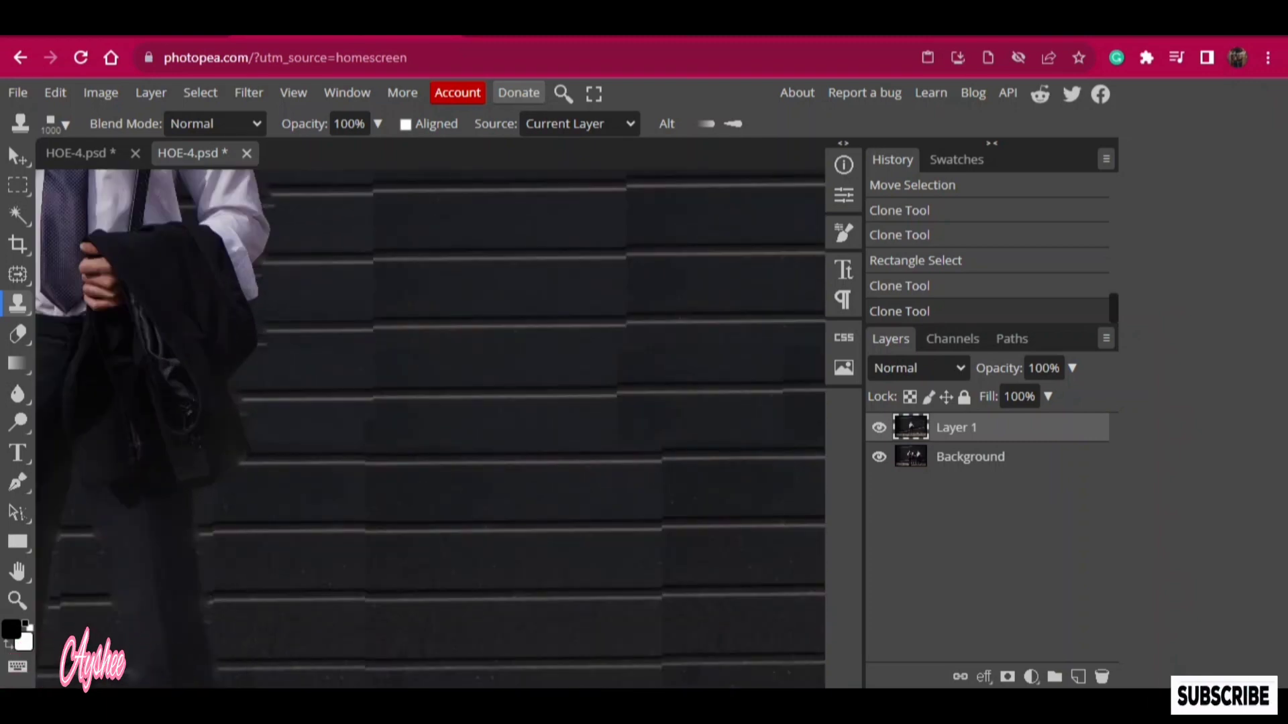
scroll(428, 295, "up", 1)
scroll(429, 295, "up", 1)
scroll(428, 295, "up", 1)
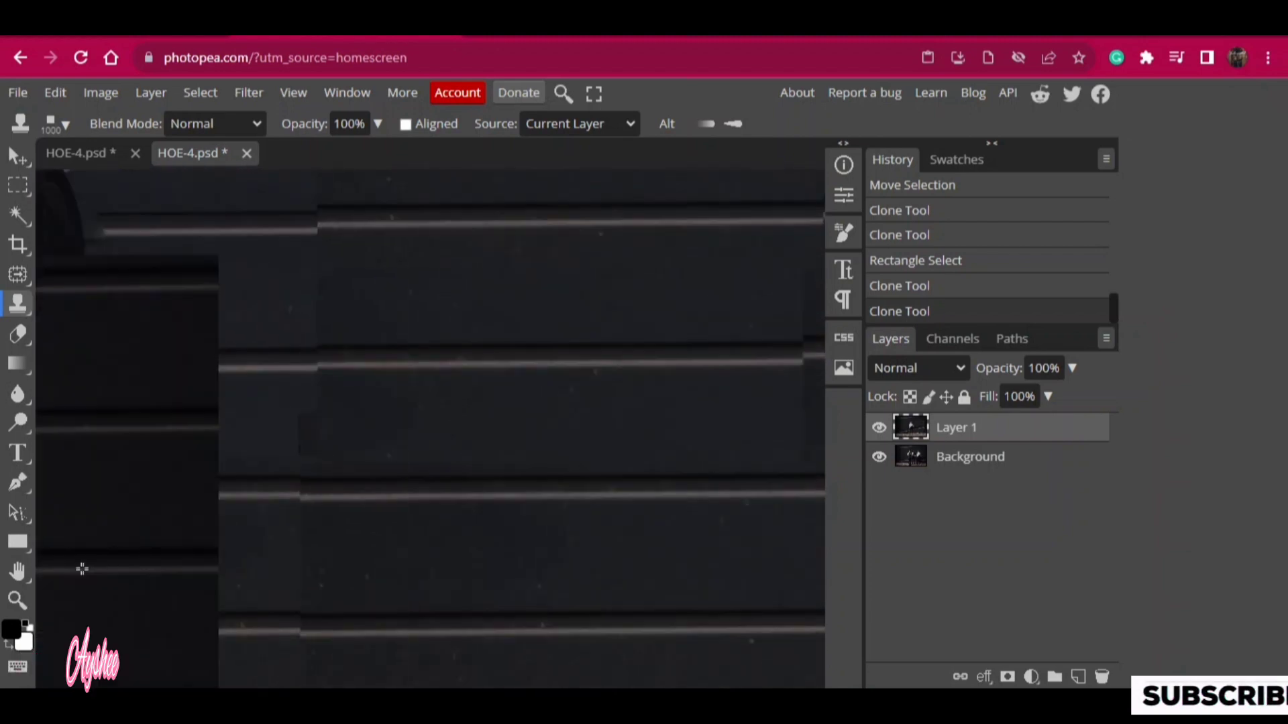
left_click(17, 571)
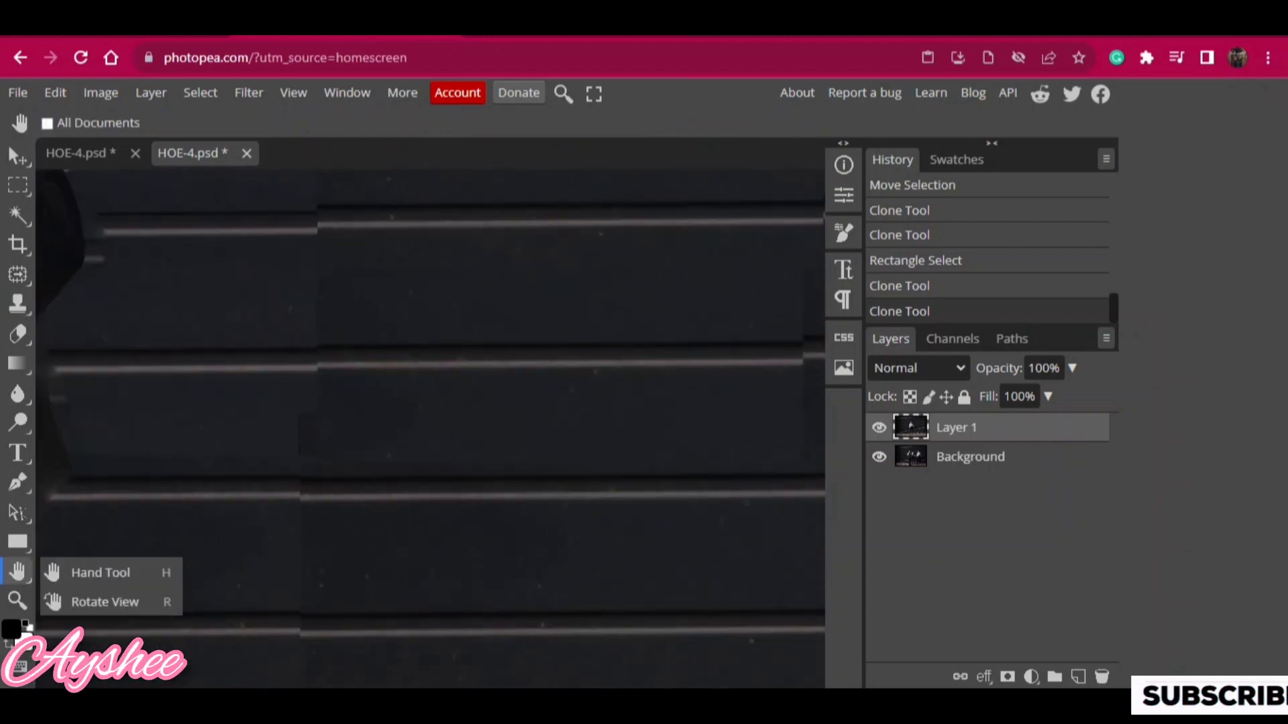
left_click_drag(134, 402, 716, 344)
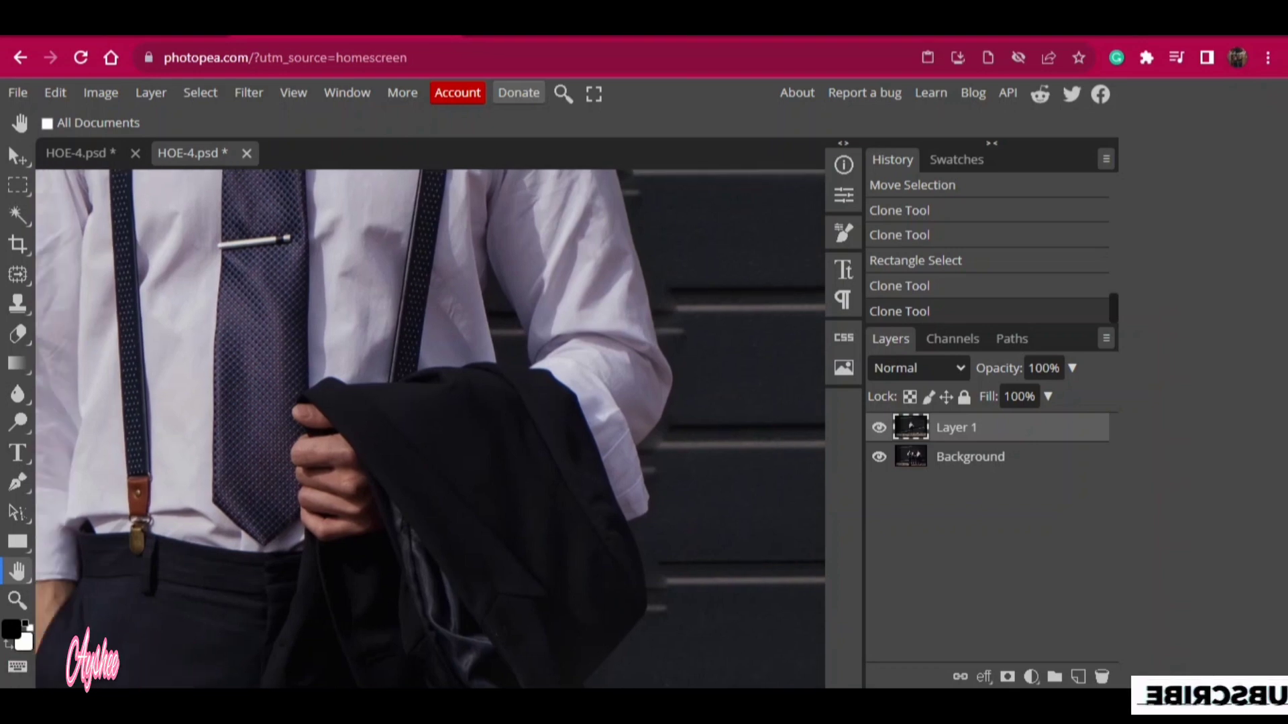
left_click_drag(402, 268, 529, 671)
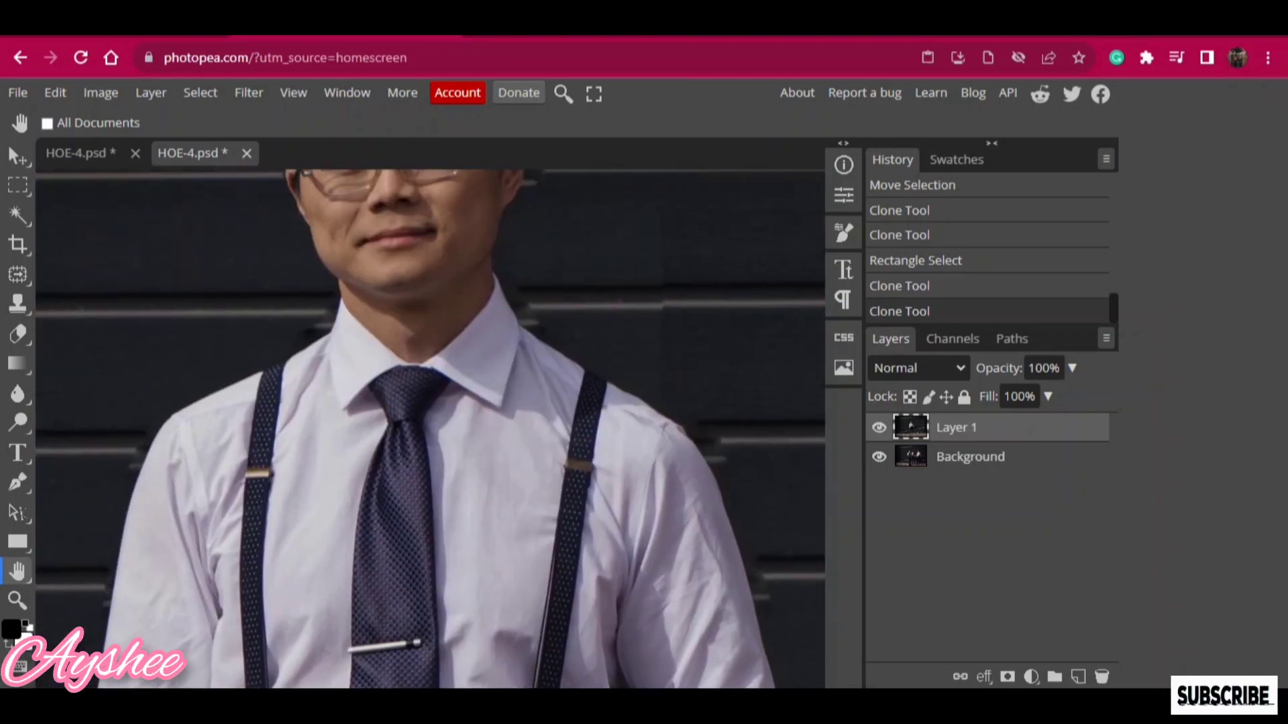
left_click_drag(429, 335, 442, 543)
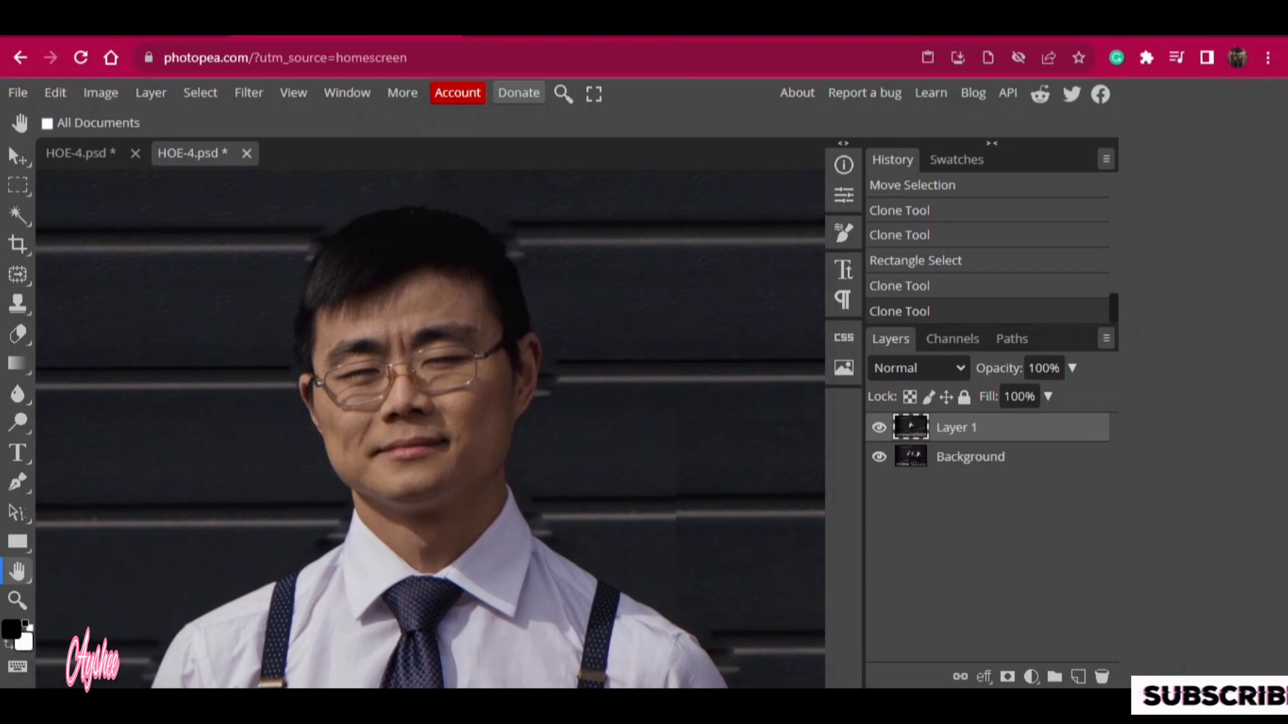
scroll(433, 431, "up", 1)
scroll(434, 431, "up", 4)
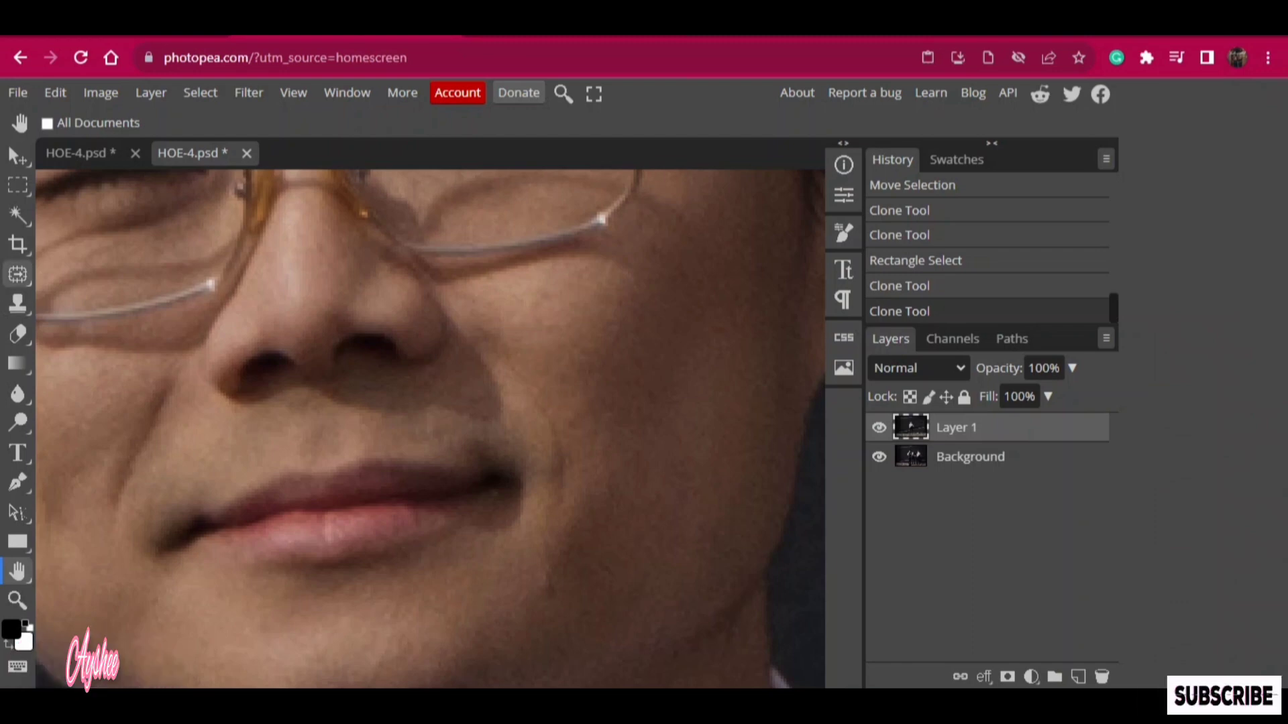
- Spot-heal blemishes by the nose, on the cheek and near the lip with a 49 px brush
right_click(17, 274)
left_click(107, 276)
left_click(57, 123)
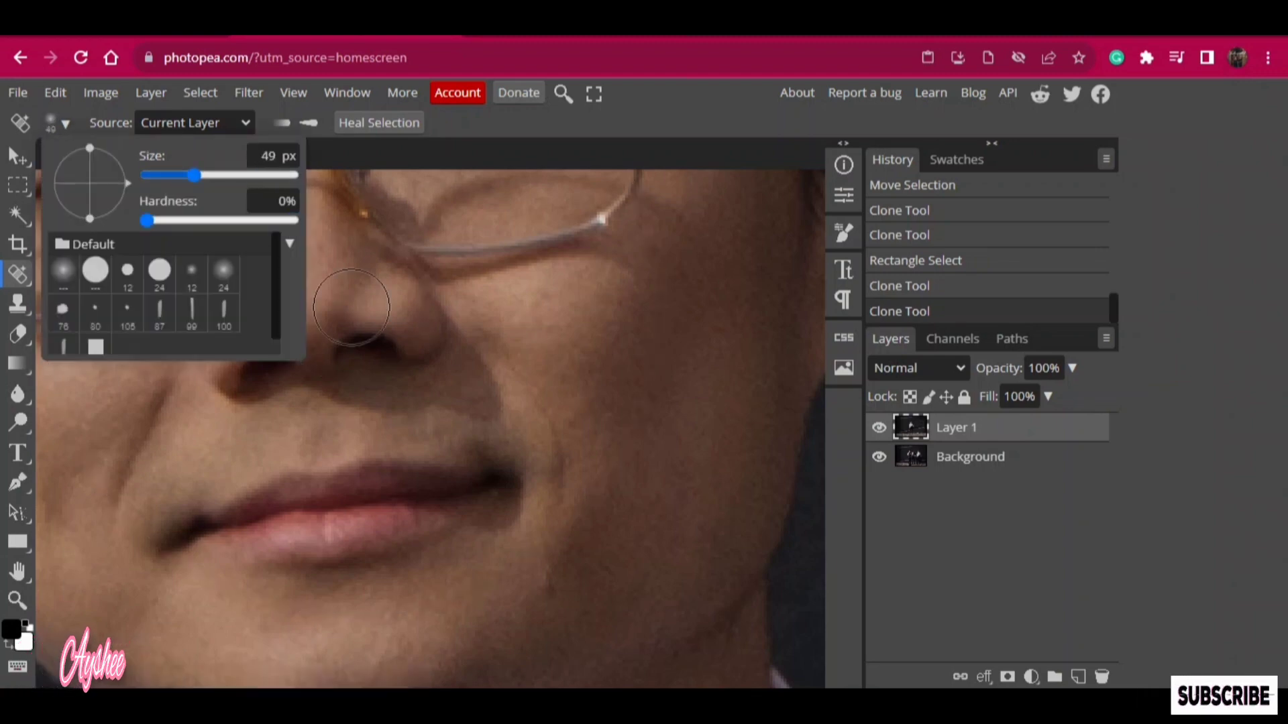
left_click(546, 287)
left_click(659, 408)
left_click(733, 245)
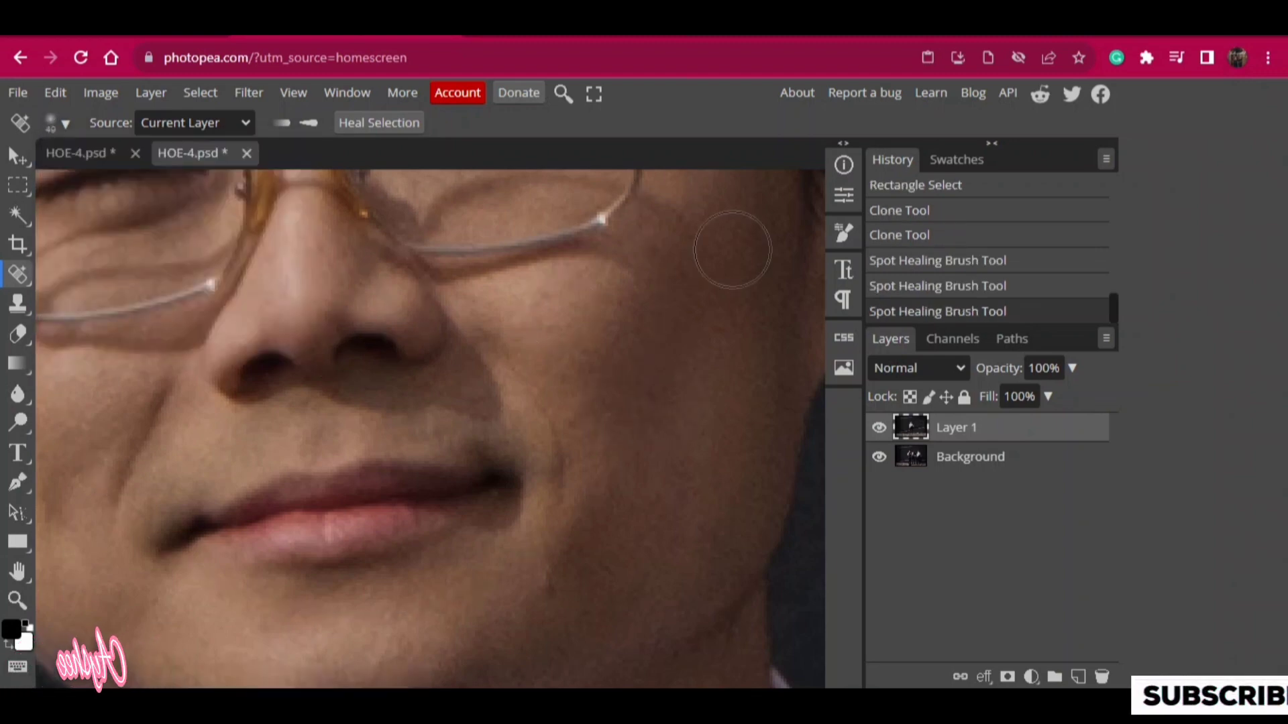
left_click(704, 322)
left_click(584, 376)
left_click(463, 436)
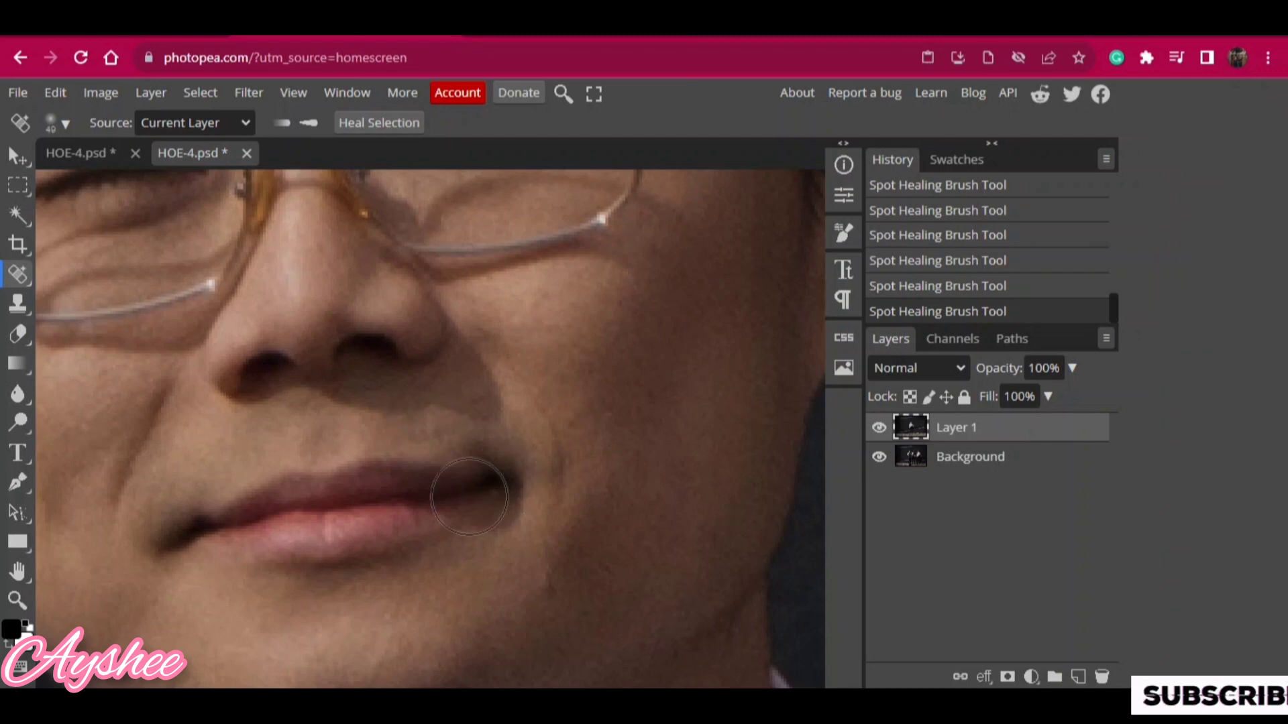
- Zoom out to the whole face and set the healing Source to All Layers
key("ctrl+minus")
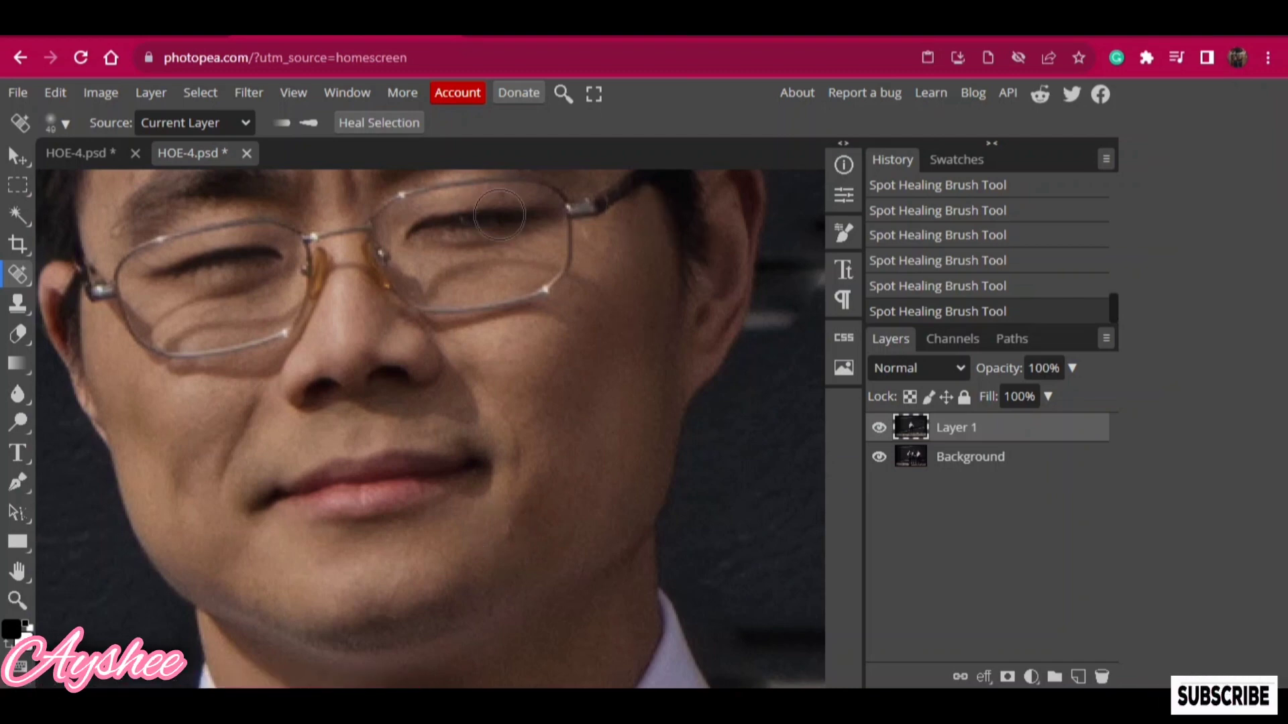
left_click(195, 123)
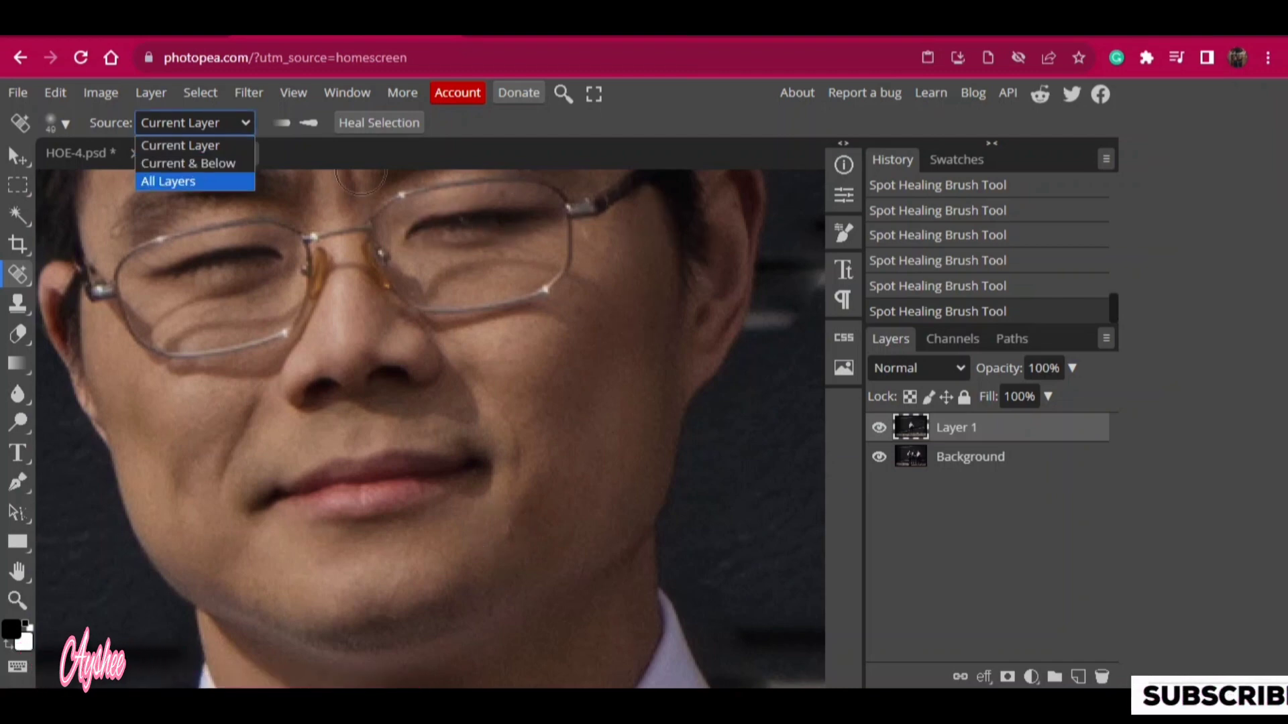
left_click(178, 179)
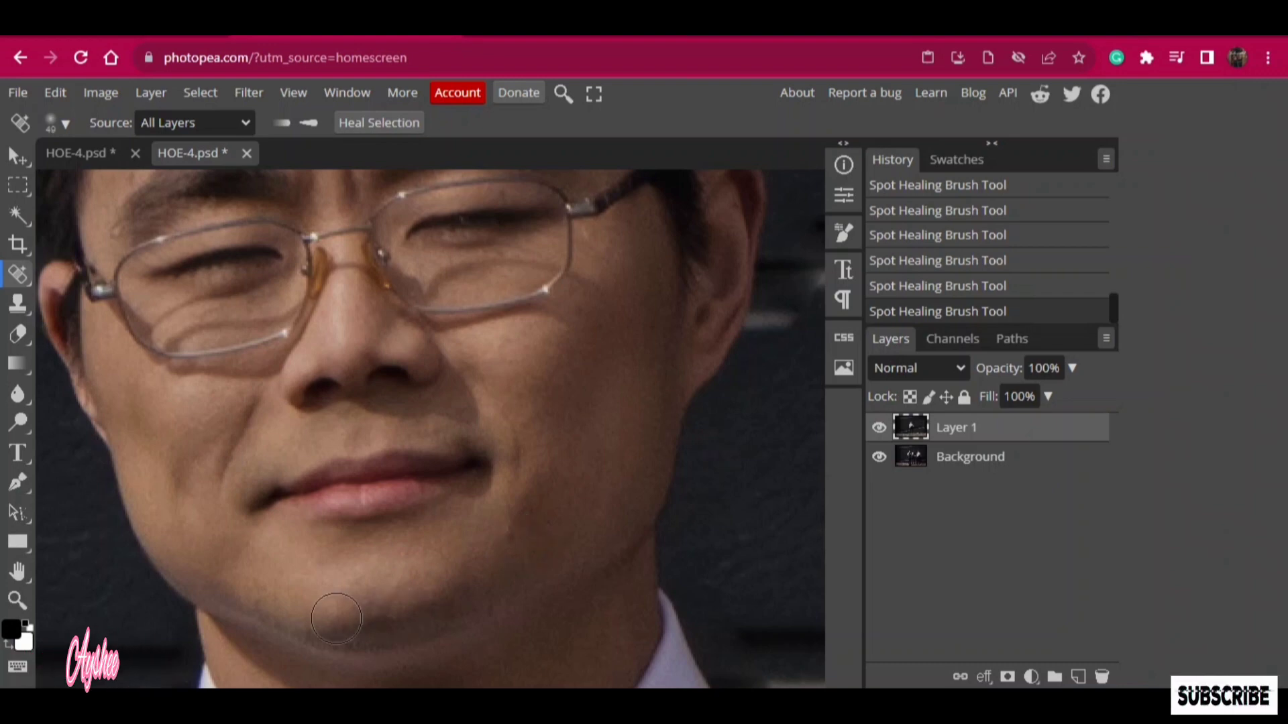
left_click(17, 571)
- Bring the eyes and forehead into view and shrink the Spot Healing Brush to 41 px
left_click_drag(403, 269, 419, 436)
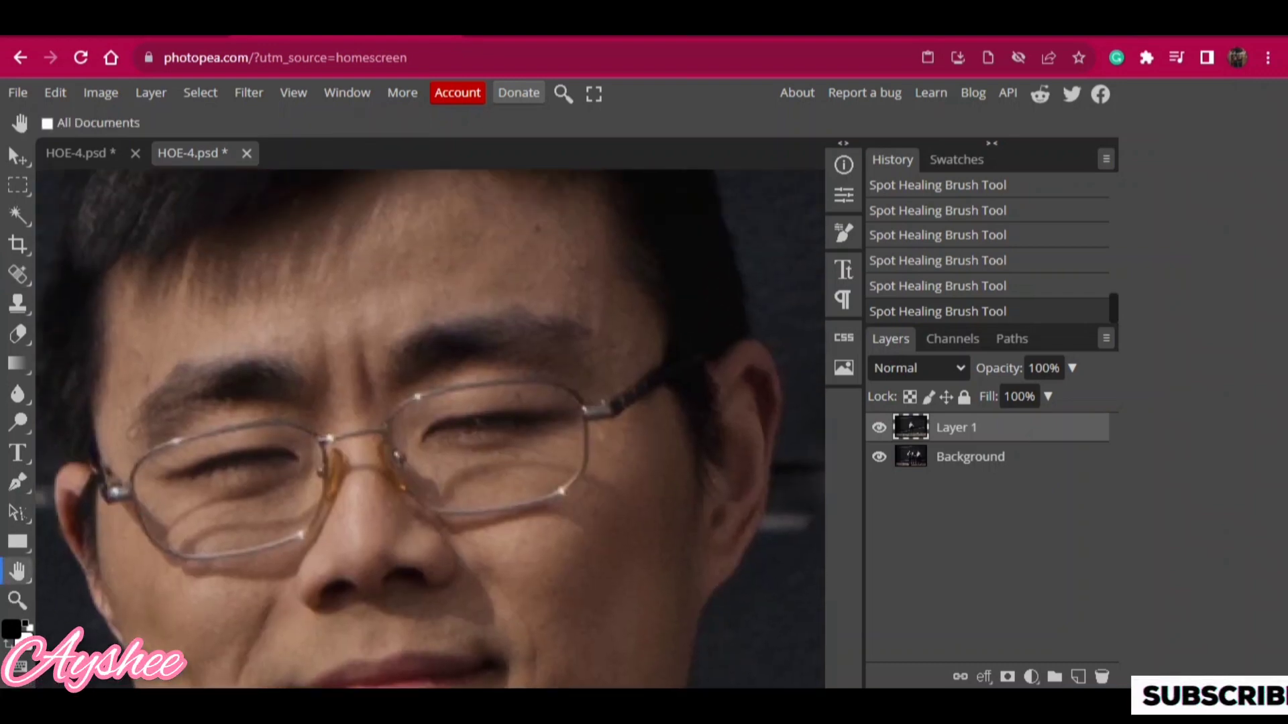
left_click(17, 274)
left_click(143, 276)
left_click(57, 123)
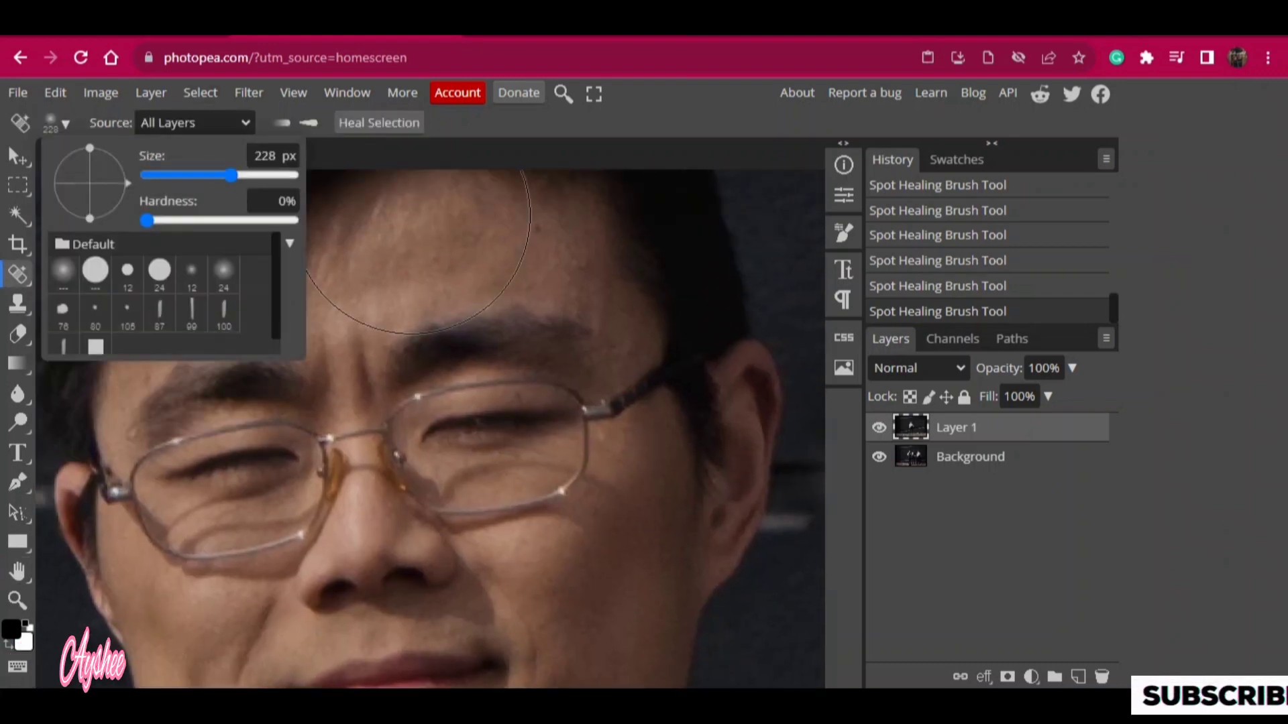
left_click_drag(231, 175, 201, 175)
left_click(496, 242)
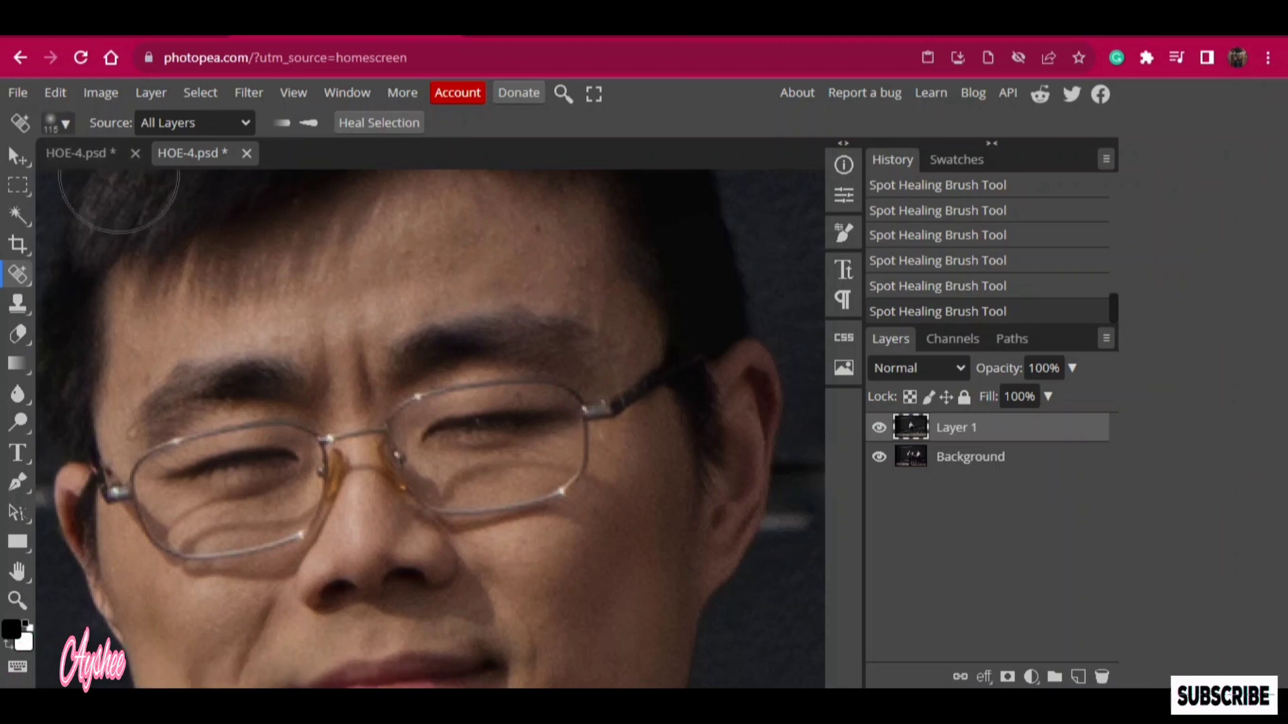
left_click(57, 123)
left_click_drag(201, 175, 178, 175)
left_click(535, 230)
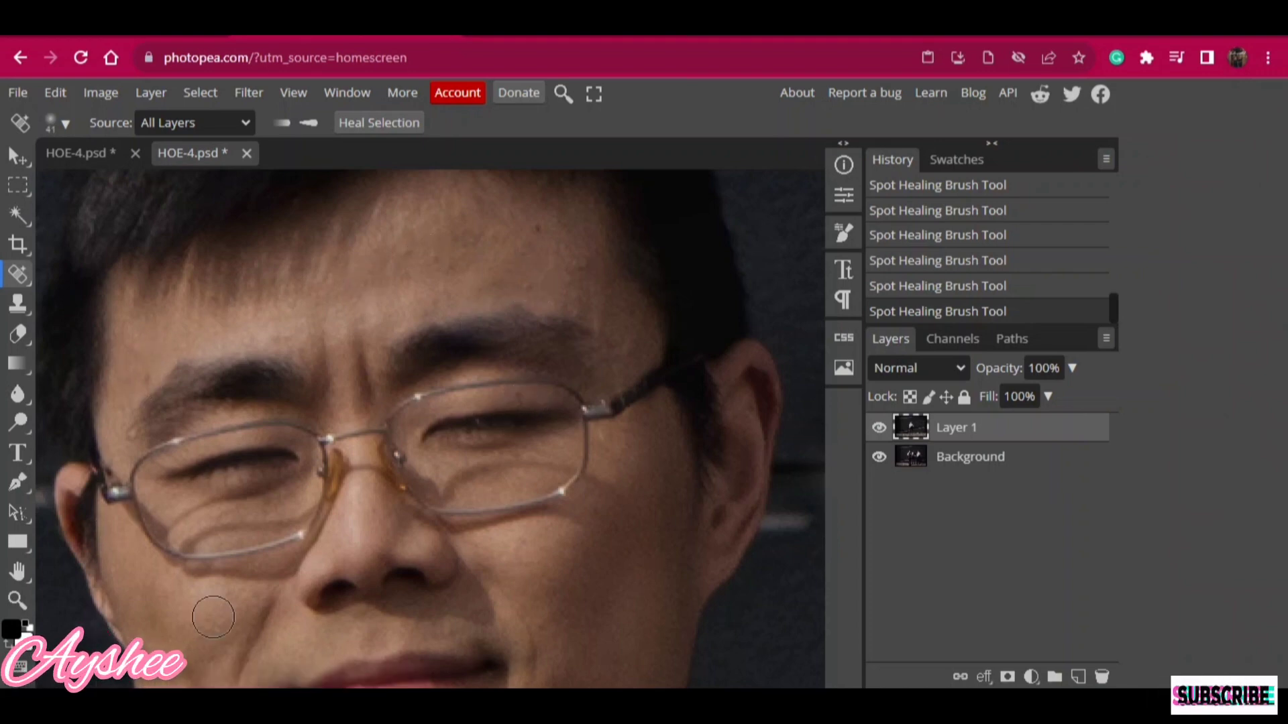
- Zoom out to the full figure, reposition it higher, and open the Filter menu
key("ctrl+minus")
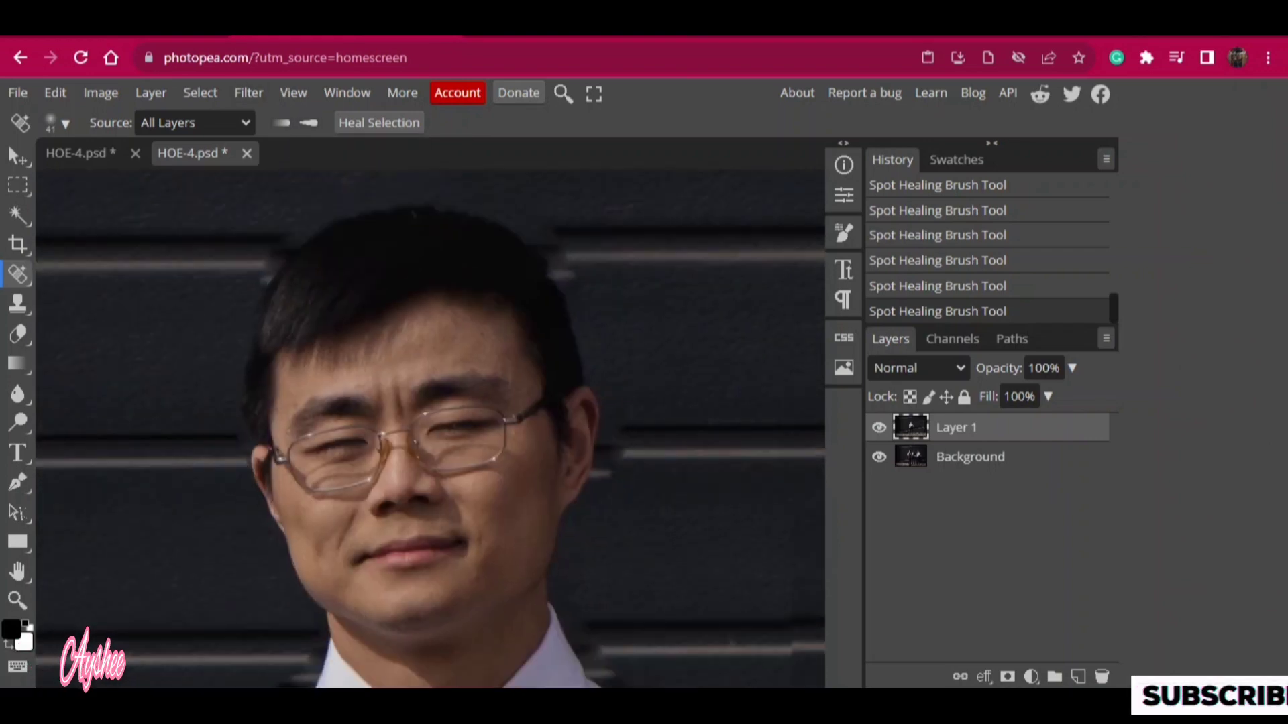
key("ctrl+minus")
right_click(18, 571)
left_click_drag(416, 469, 416, 335)
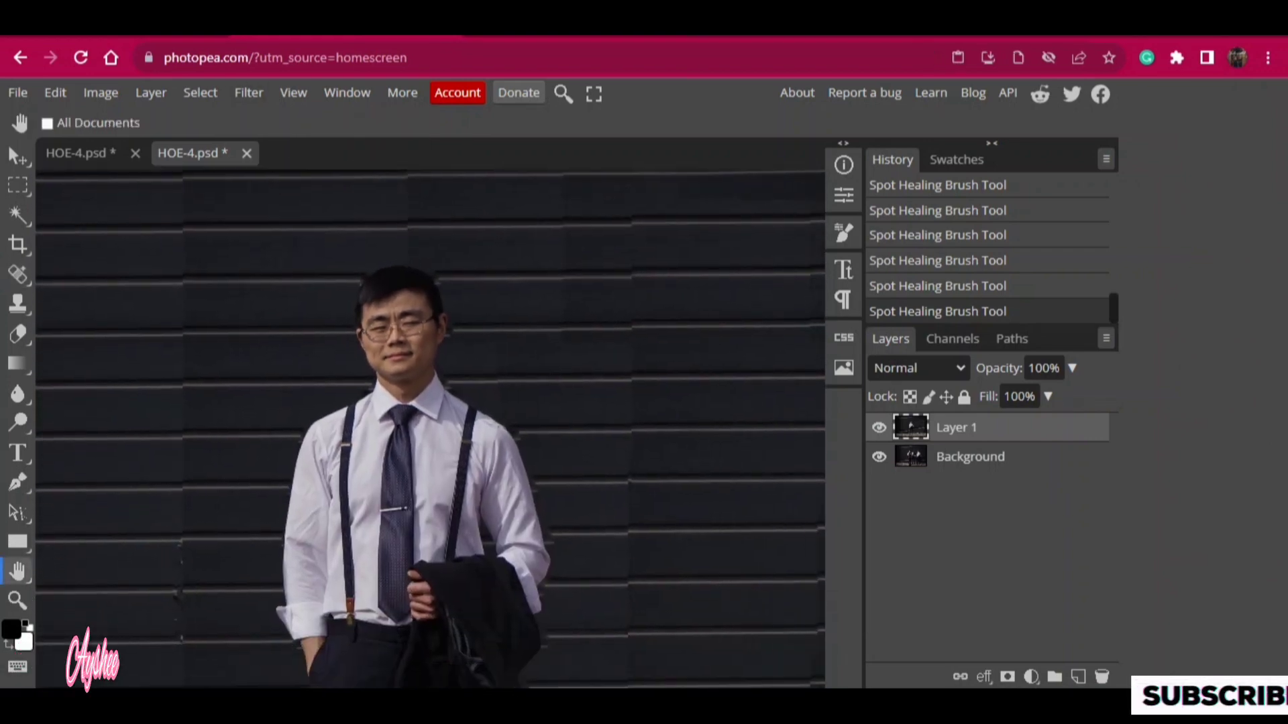
left_click_drag(416, 436, 399, 382)
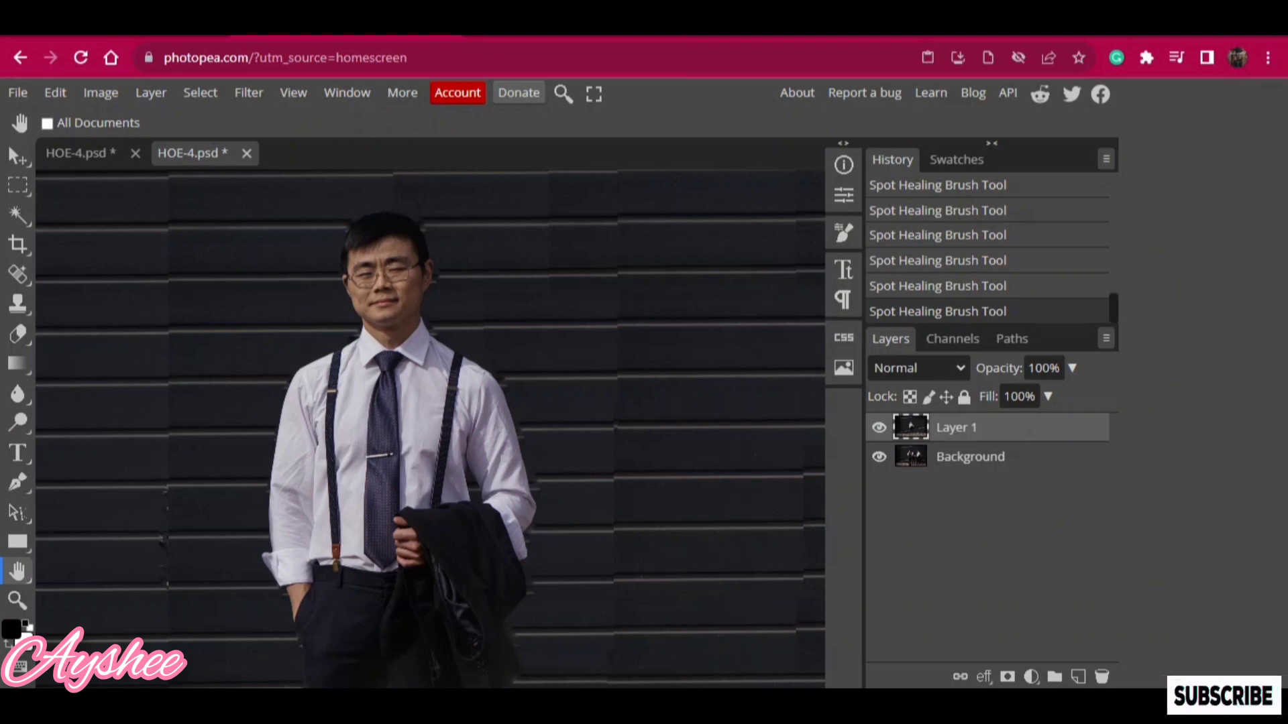
left_click(248, 93)
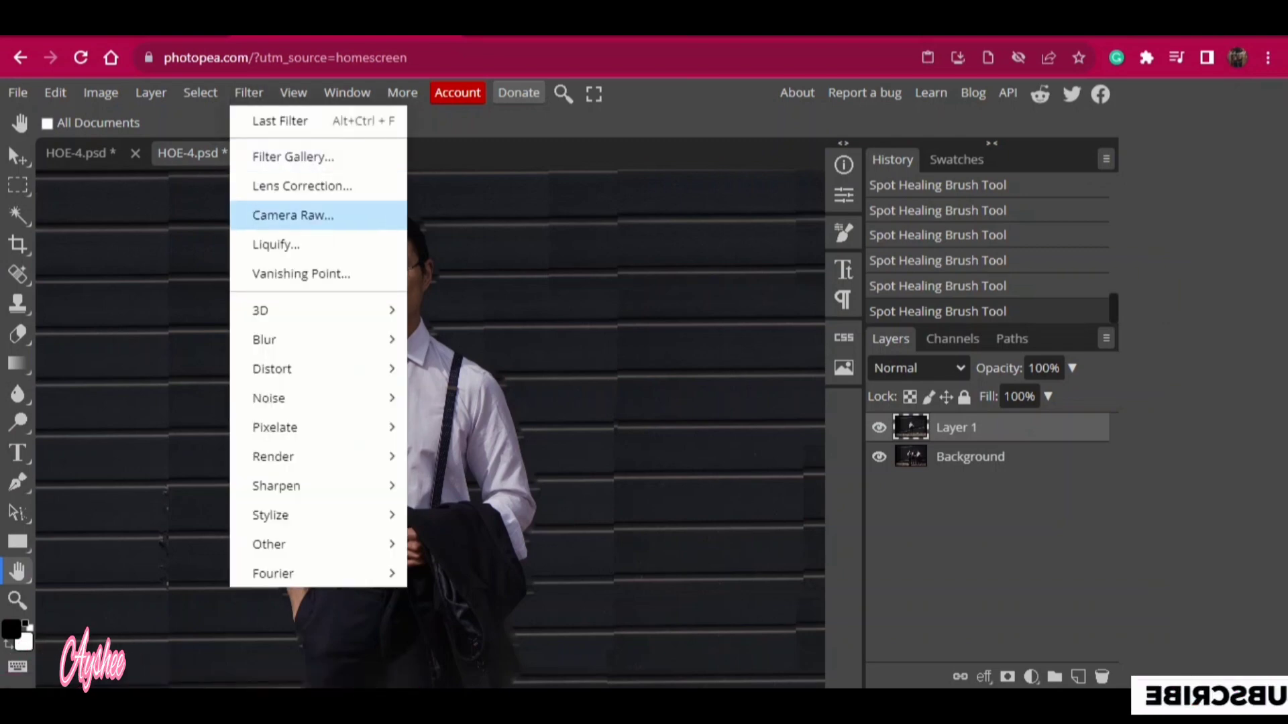
left_click(293, 214)
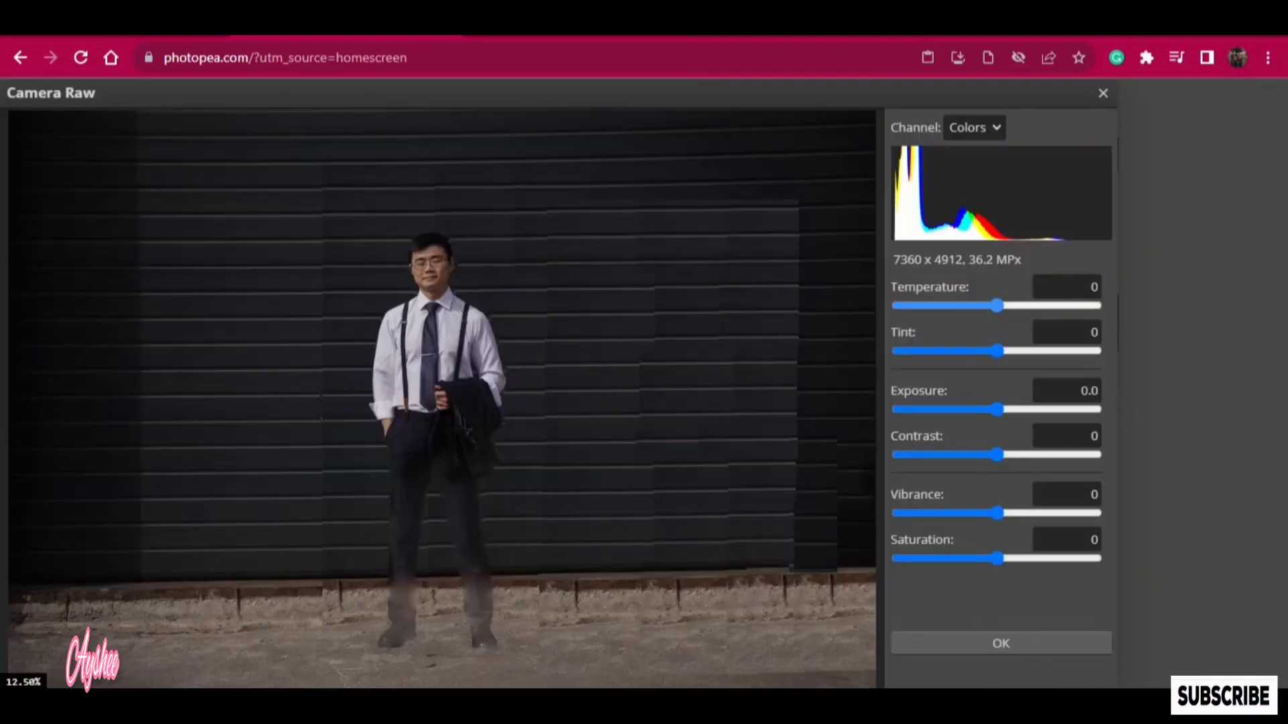
left_click_drag(997, 306, 1008, 306)
left_click_drag(998, 350, 1046, 351)
left_click_drag(997, 409, 1030, 409)
left_click_drag(1047, 350, 997, 351)
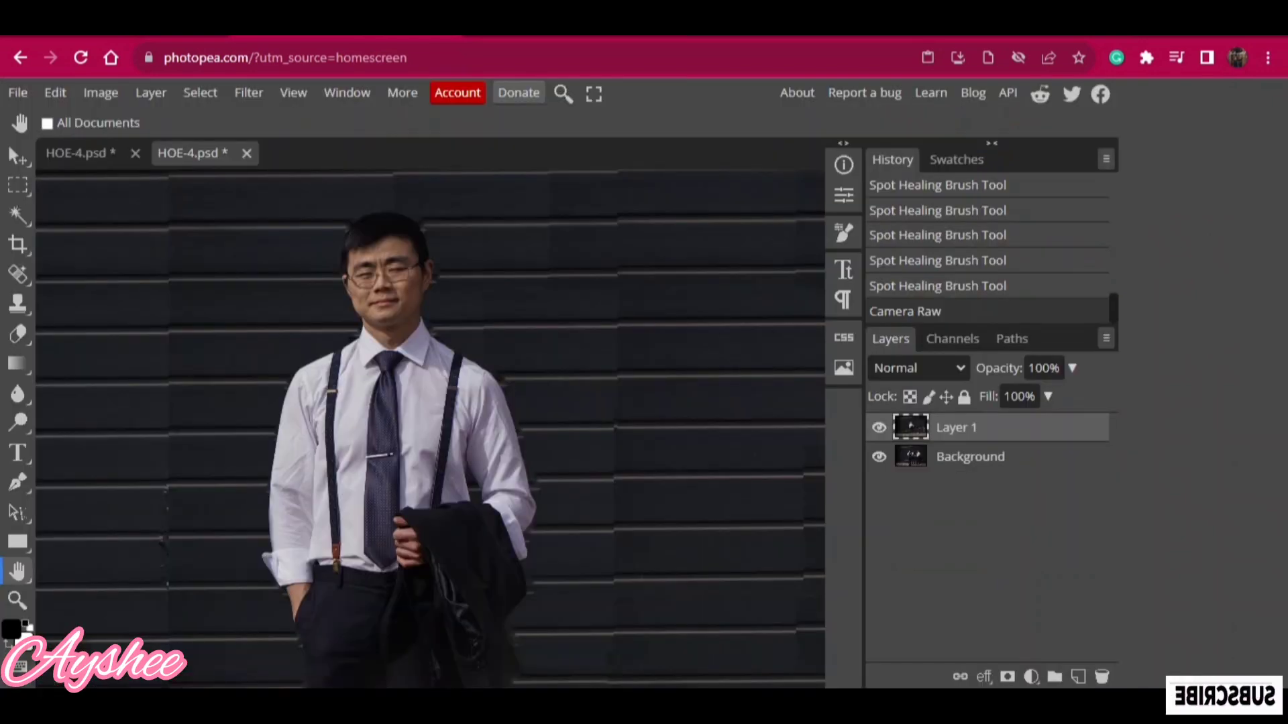
scroll(433, 429, "down", 1)
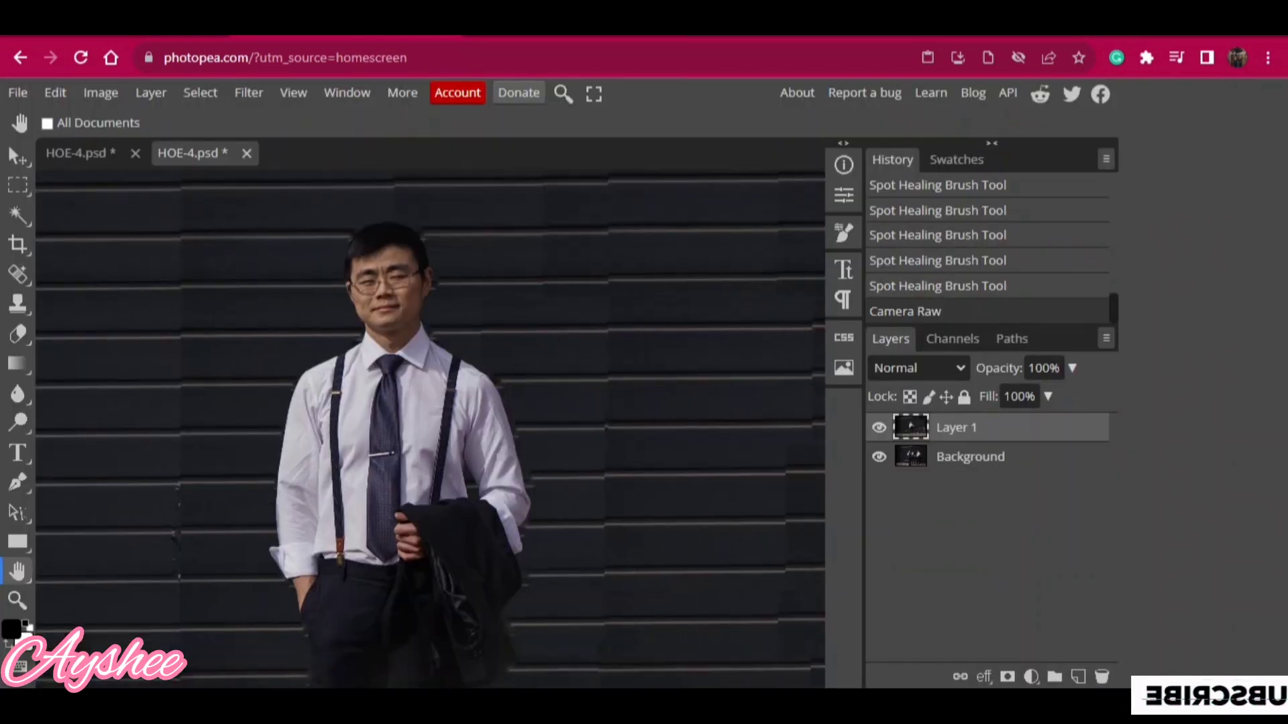
scroll(433, 429, "down", 2)
scroll(433, 429, "down", 1)
scroll(432, 429, "down", 1)
scroll(456, 476, "up", 1)
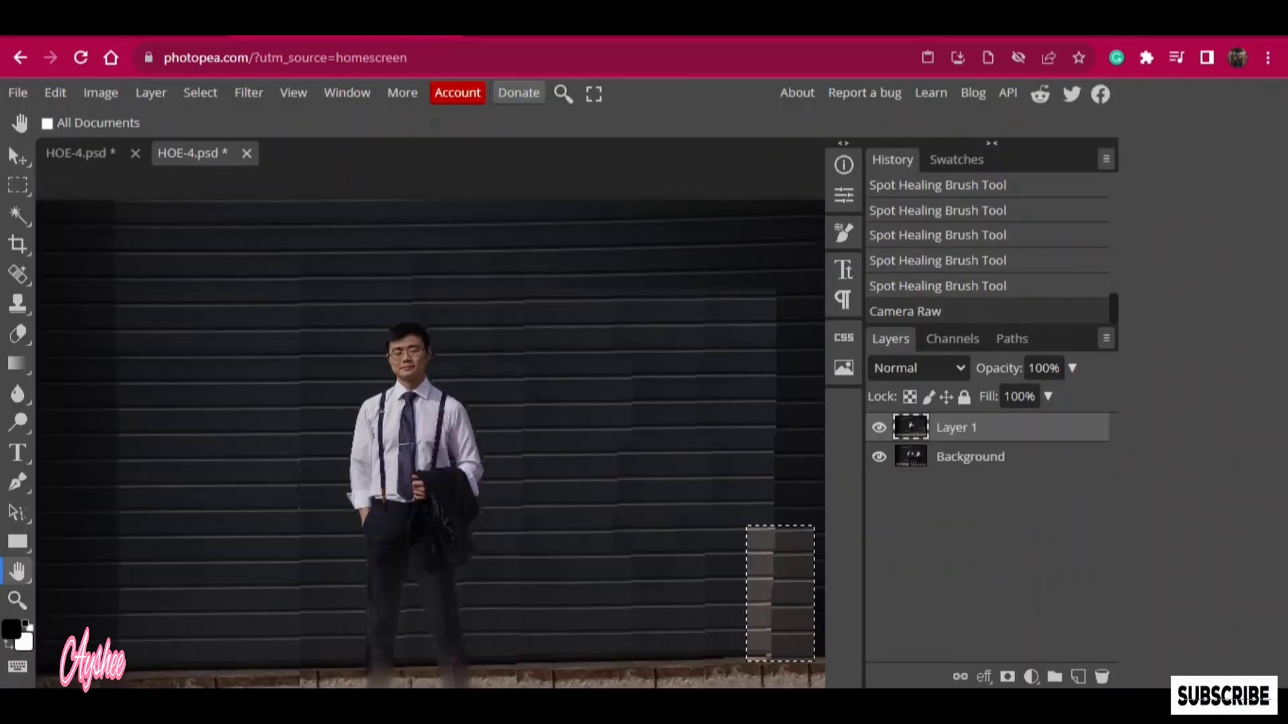
scroll(456, 477, "up", 1)
scroll(456, 477, "up", 1)
left_click(200, 93)
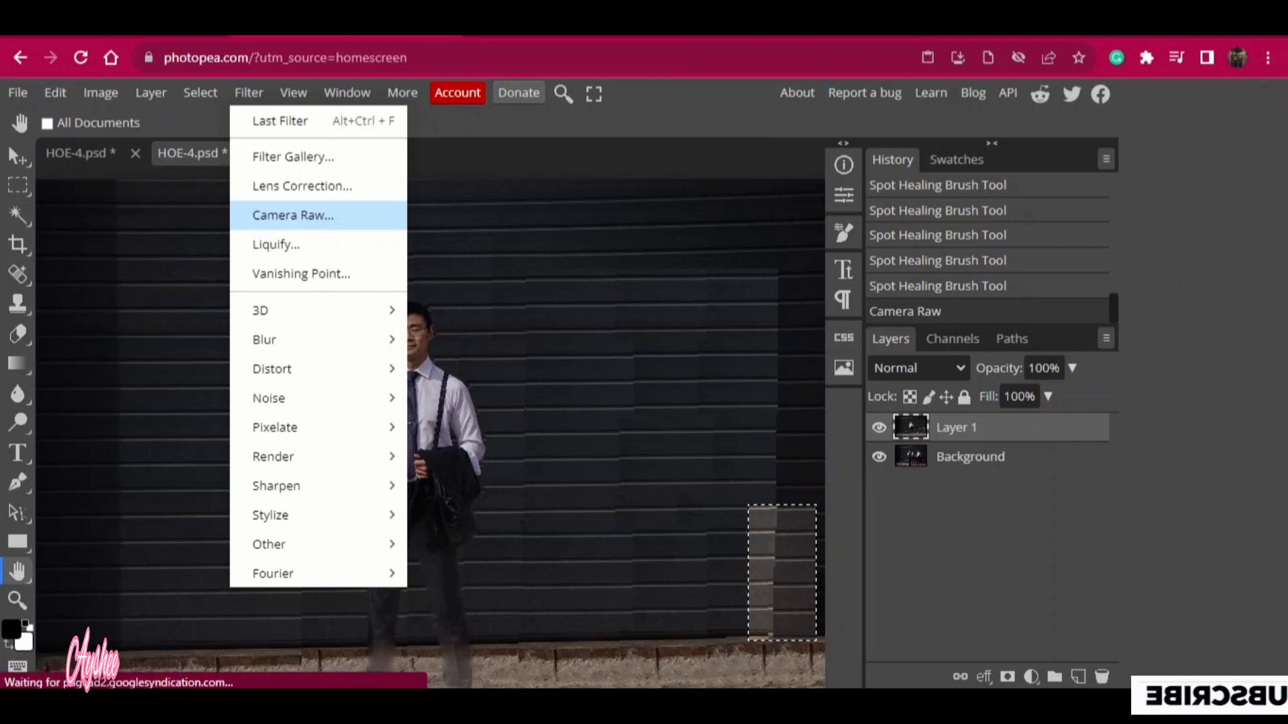
left_click(293, 215)
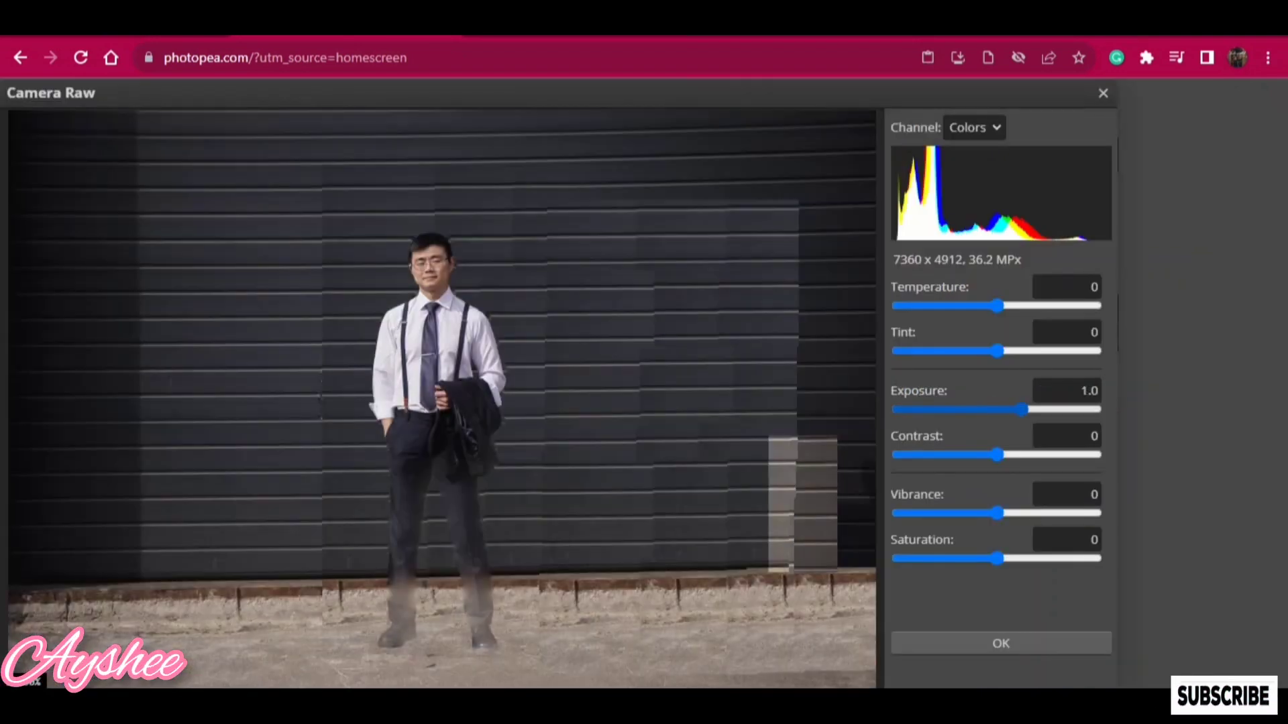
left_click_drag(1020, 410, 1038, 409)
mouse_move(998, 455)
left_mouse_down()
mouse_move(1013, 455)
mouse_move(963, 455)
left_mouse_up()
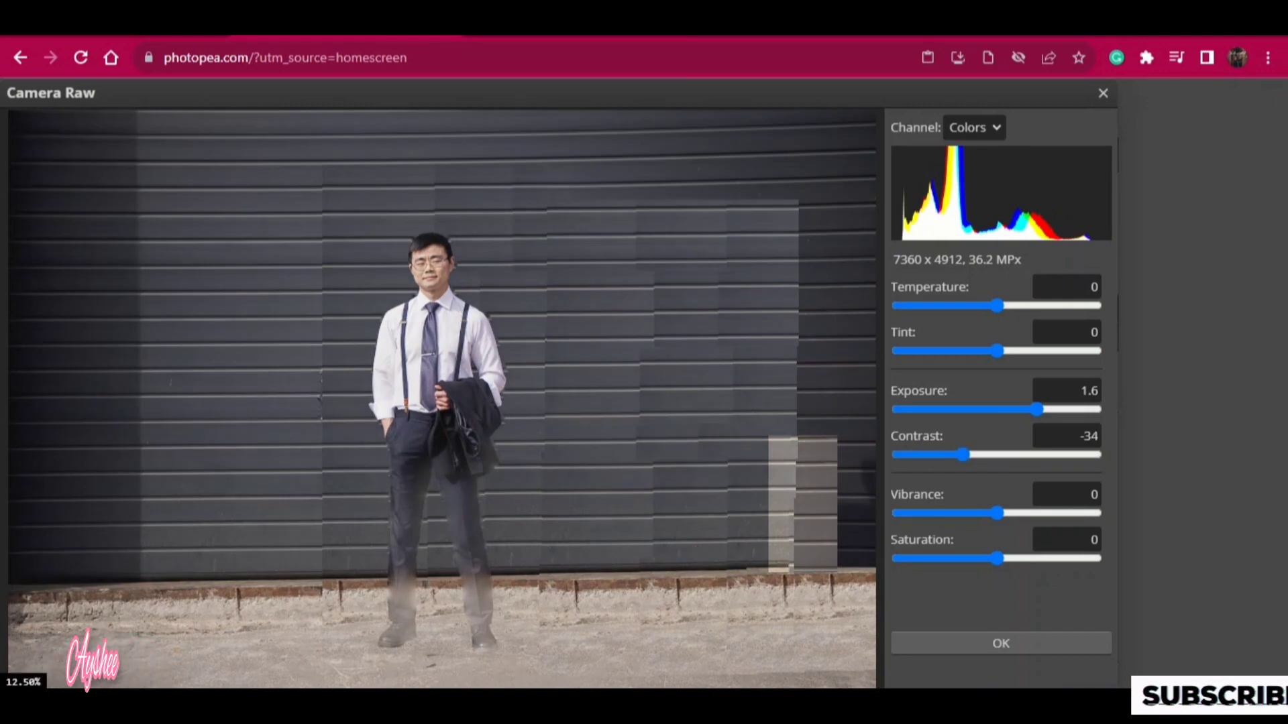
left_click(1001, 644)
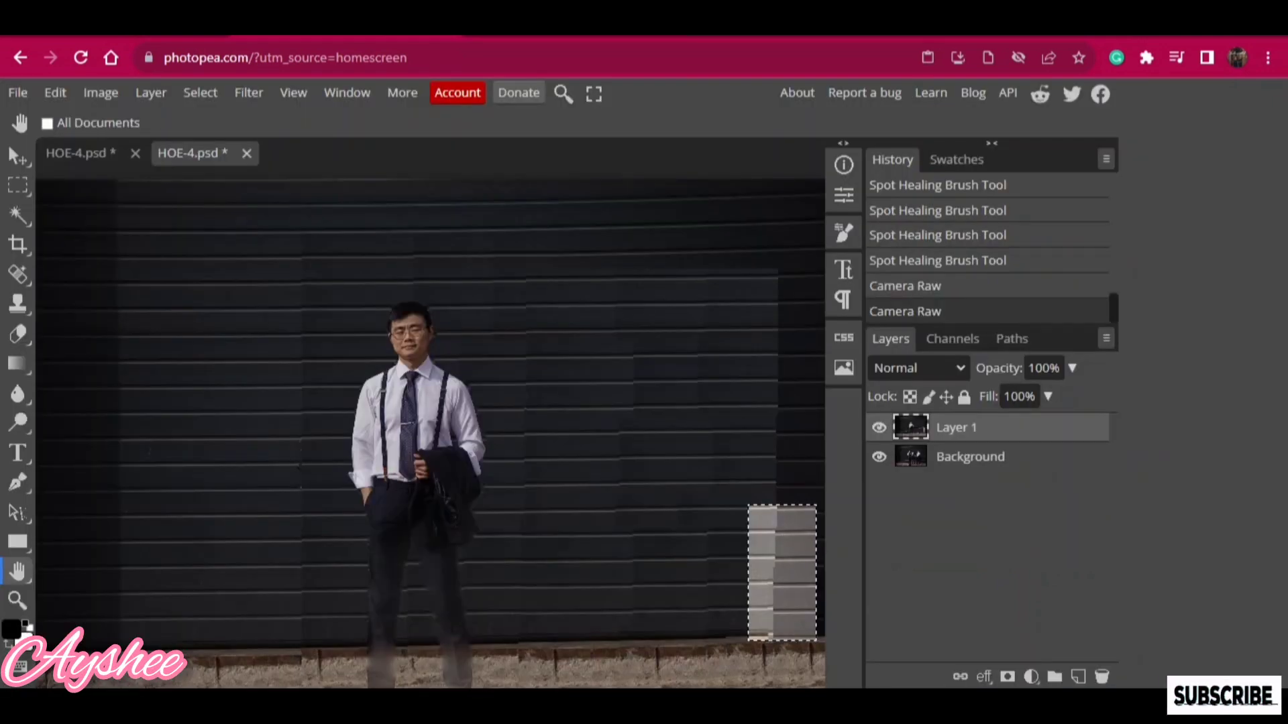
key("ctrl+z")
key("ctrl+z")
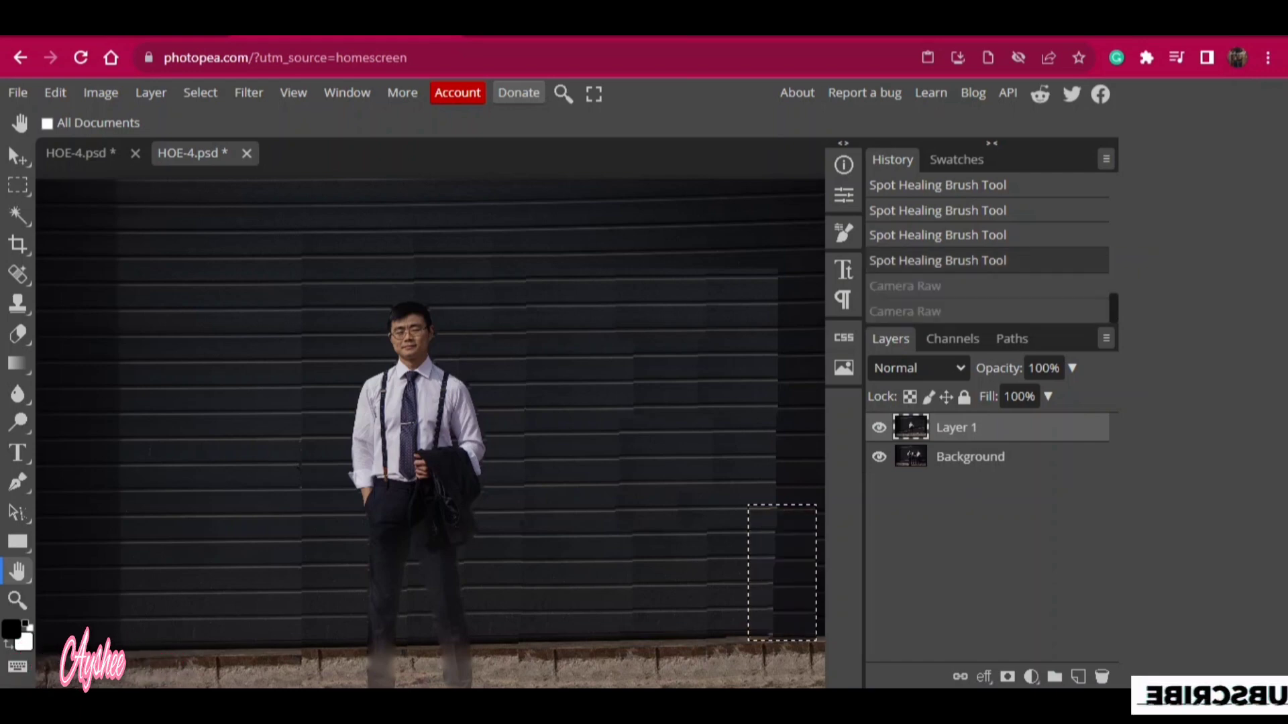
- Close the Filter Gallery without applying the Glowing Edges effect
left_click(293, 93)
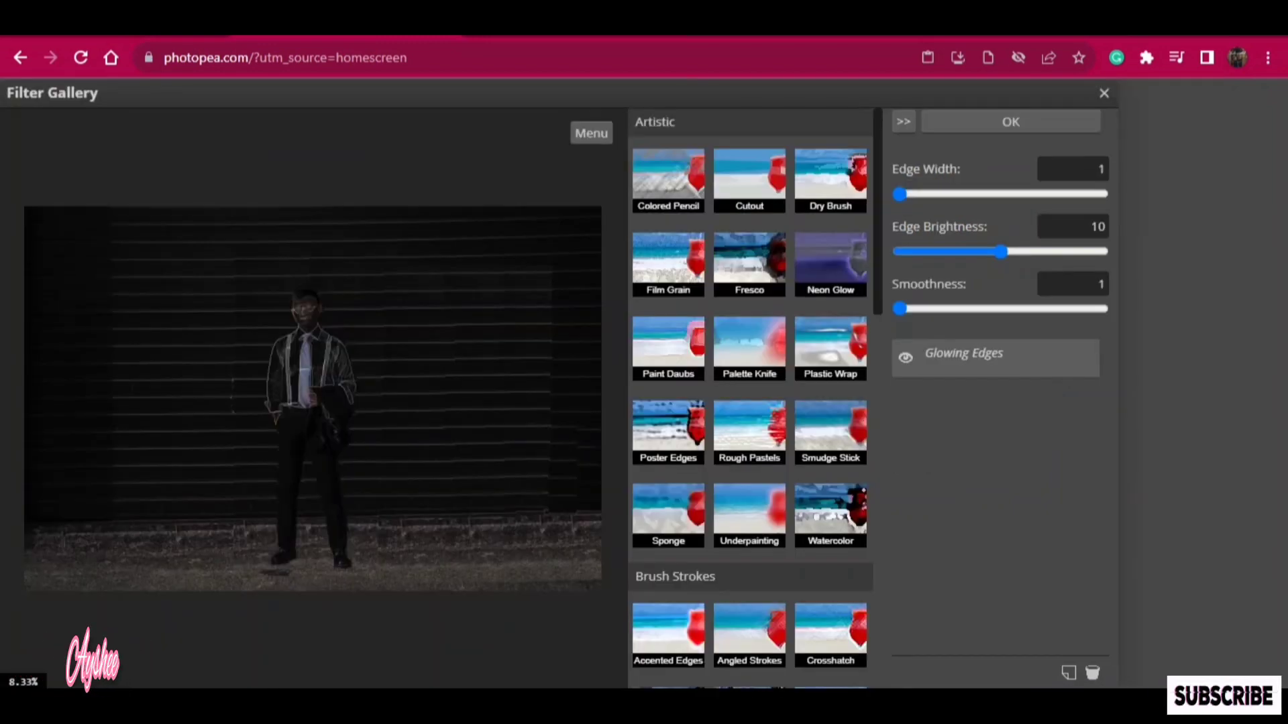
scroll(750, 402, "down", 5)
scroll(750, 402, "up", 5)
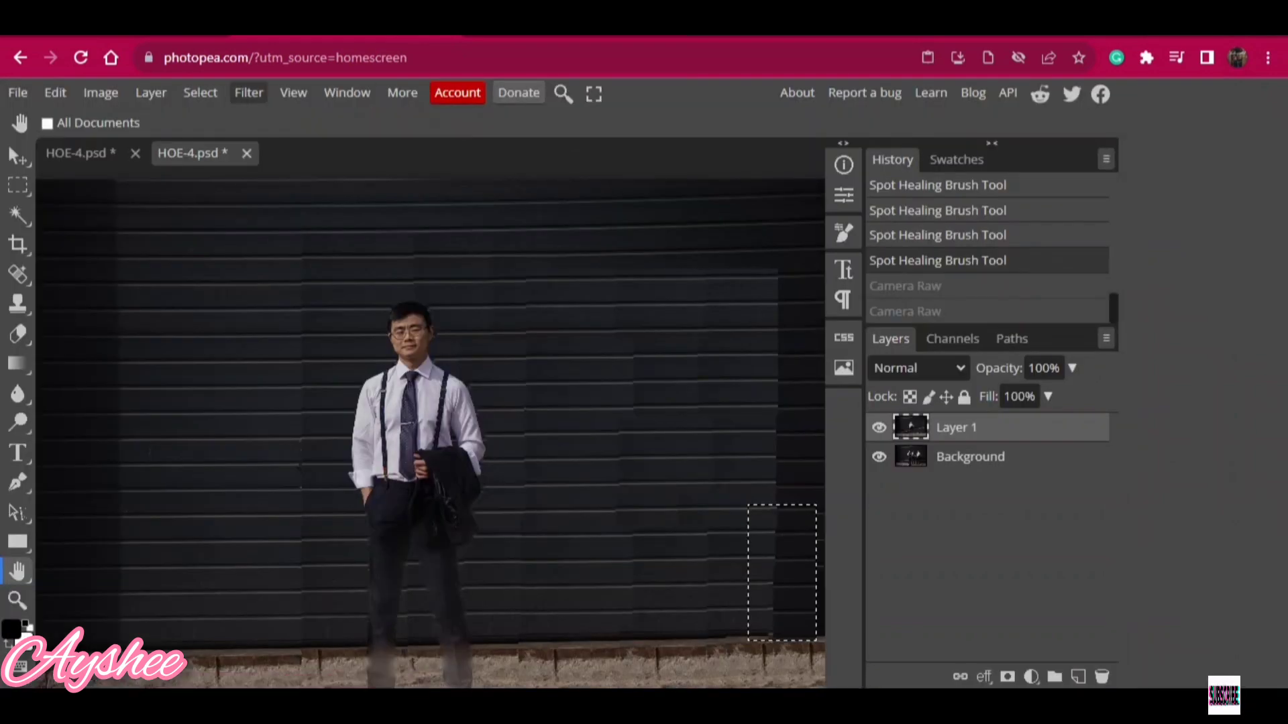
left_click(55, 93)
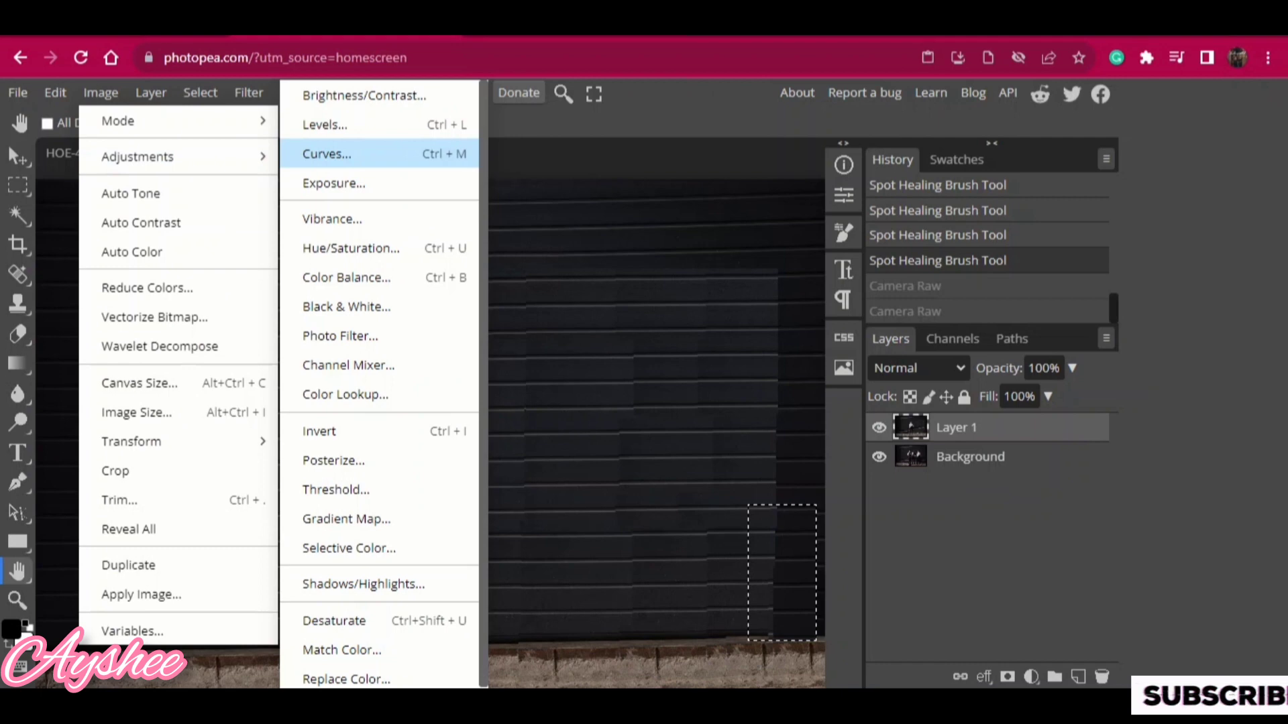
- Raise the selected wall patch's brightness to 68, then deselect
left_click(364, 95)
left_click_drag(328, 301, 364, 302)
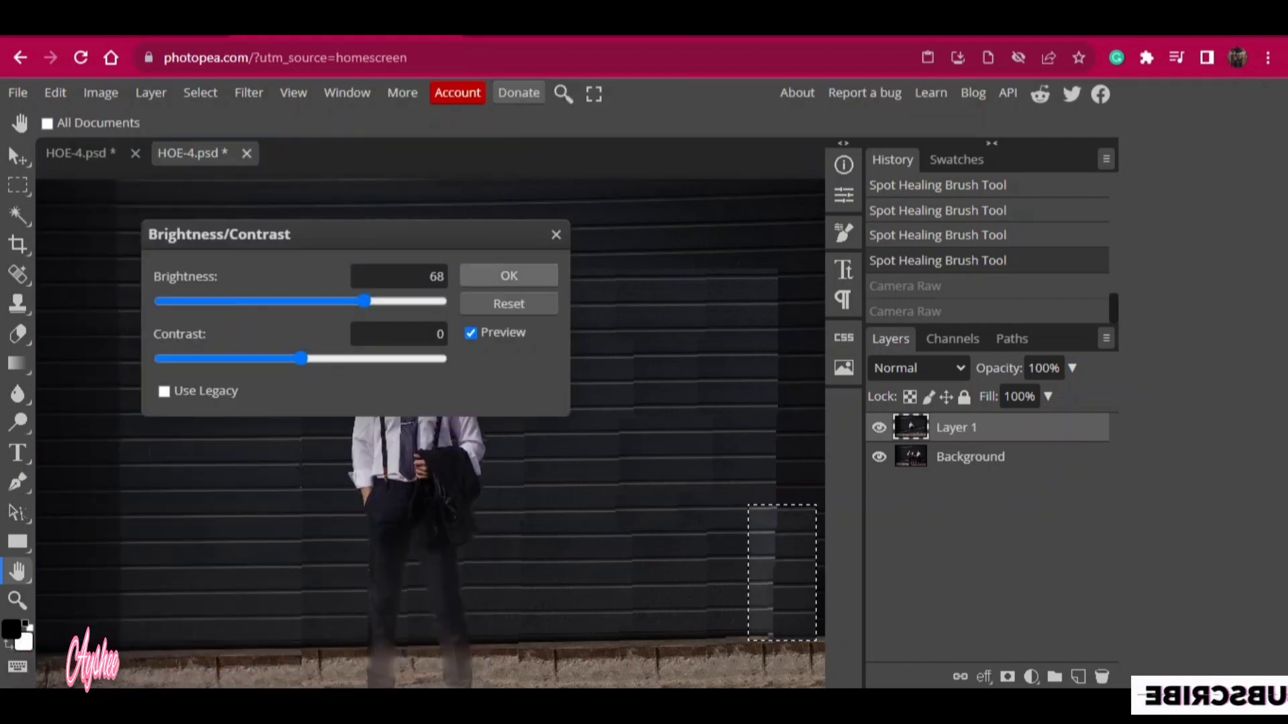
left_click(509, 275)
left_click(199, 93)
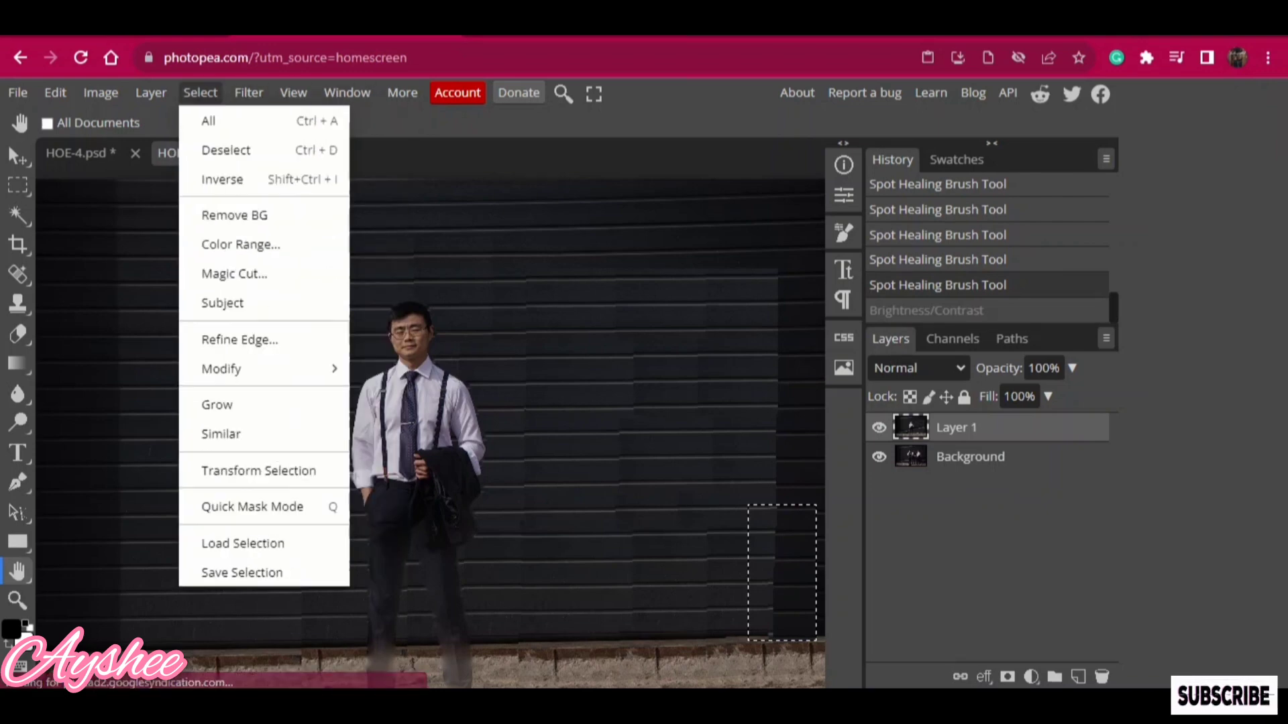
left_click(215, 147)
- Brighten the whole photo with Brightness/Contrast, setting contrast to 11
left_click(151, 92)
mouse_move(137, 155)
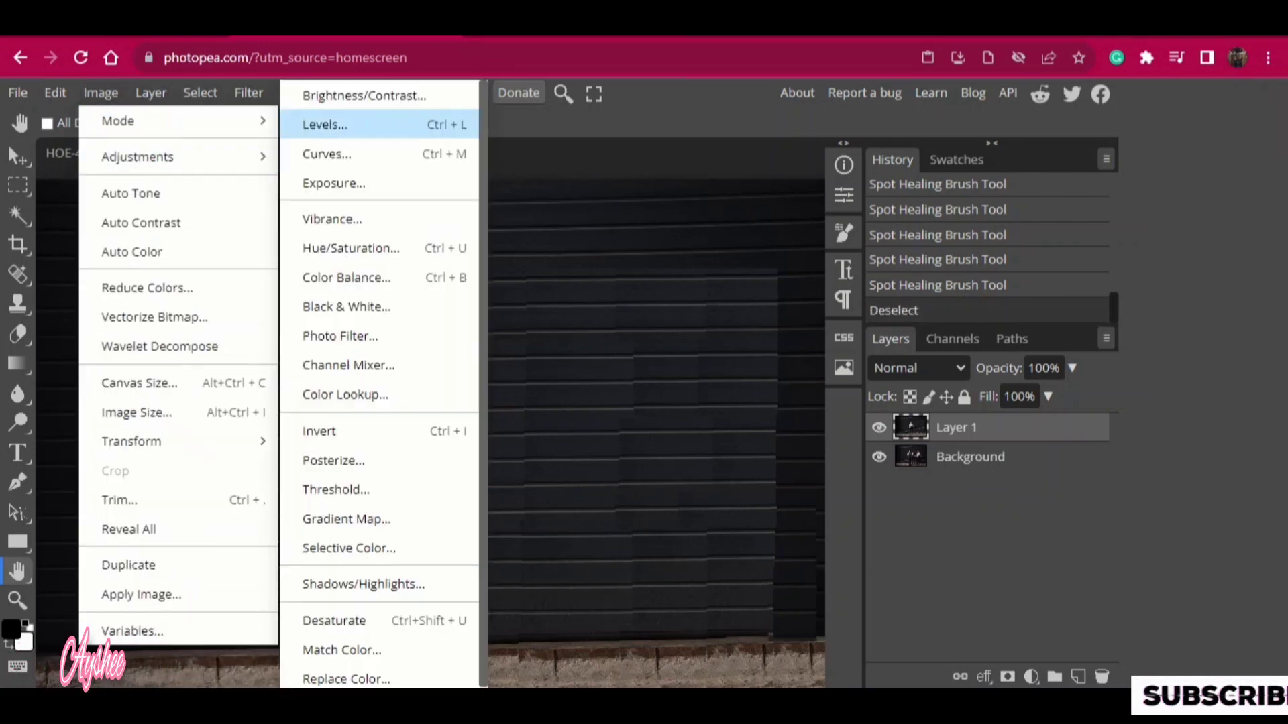
left_click(364, 95)
type("24")
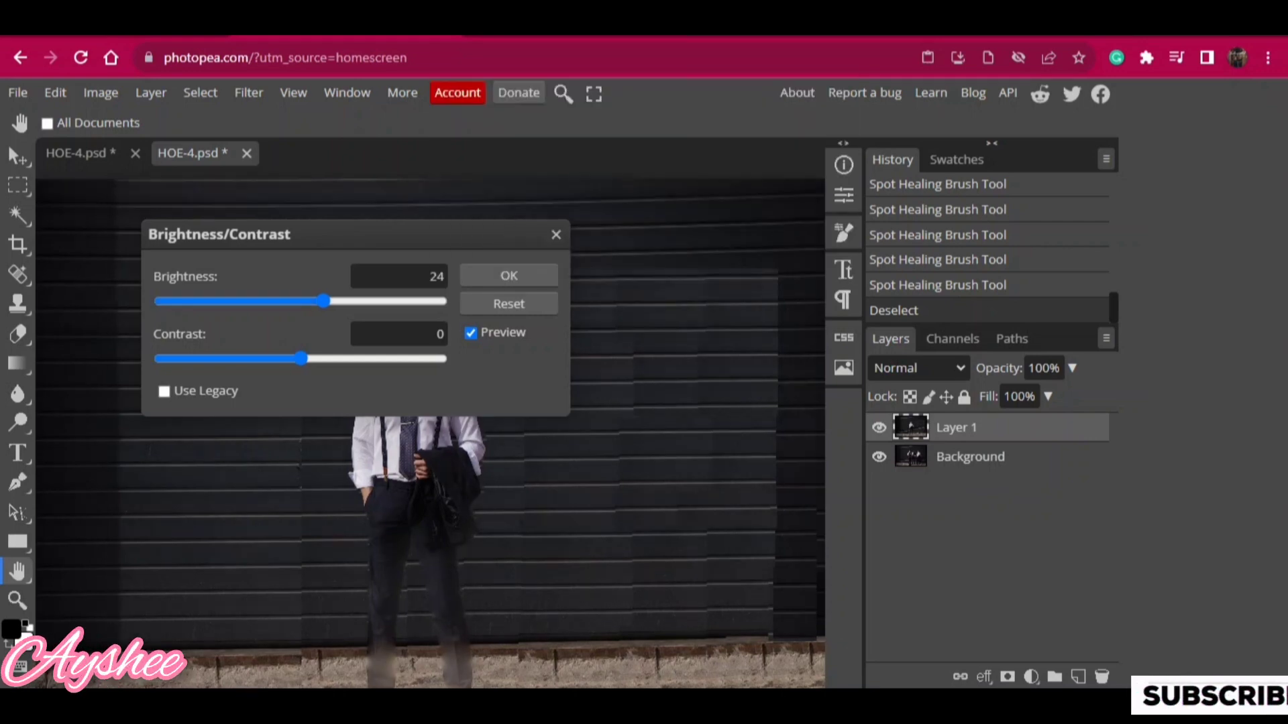
key("Tab")
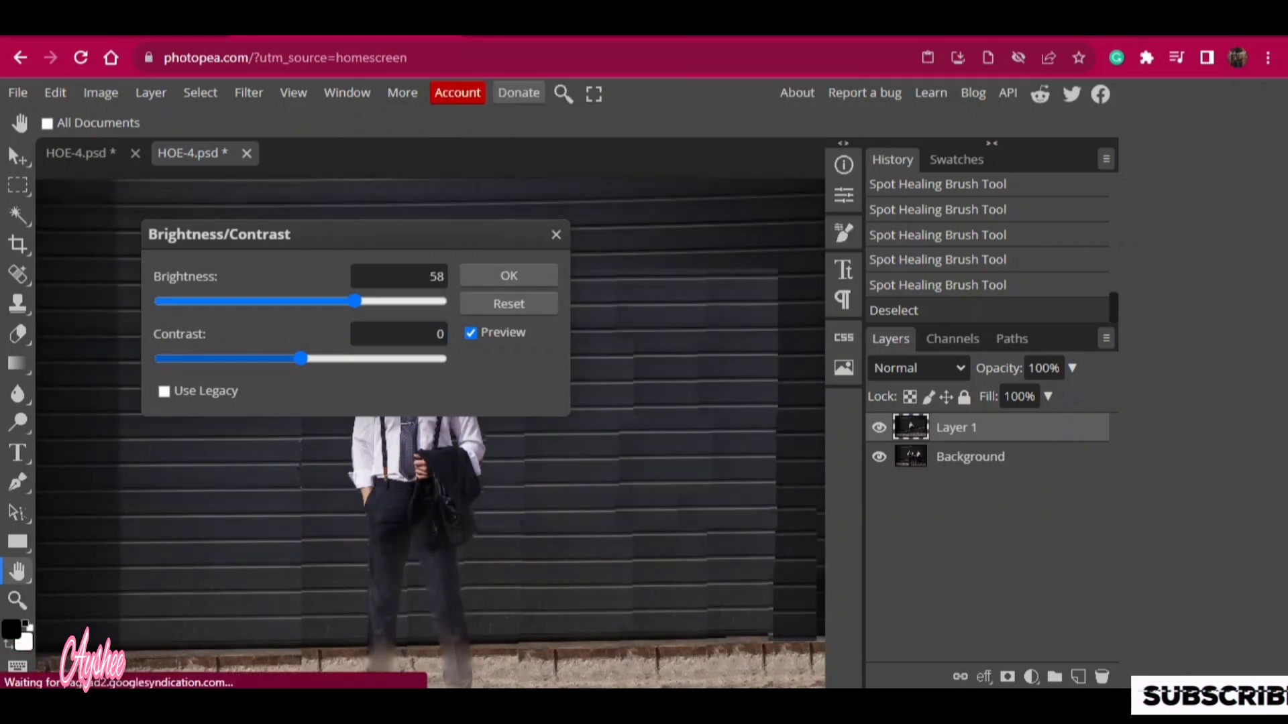
type("11")
key("Return")
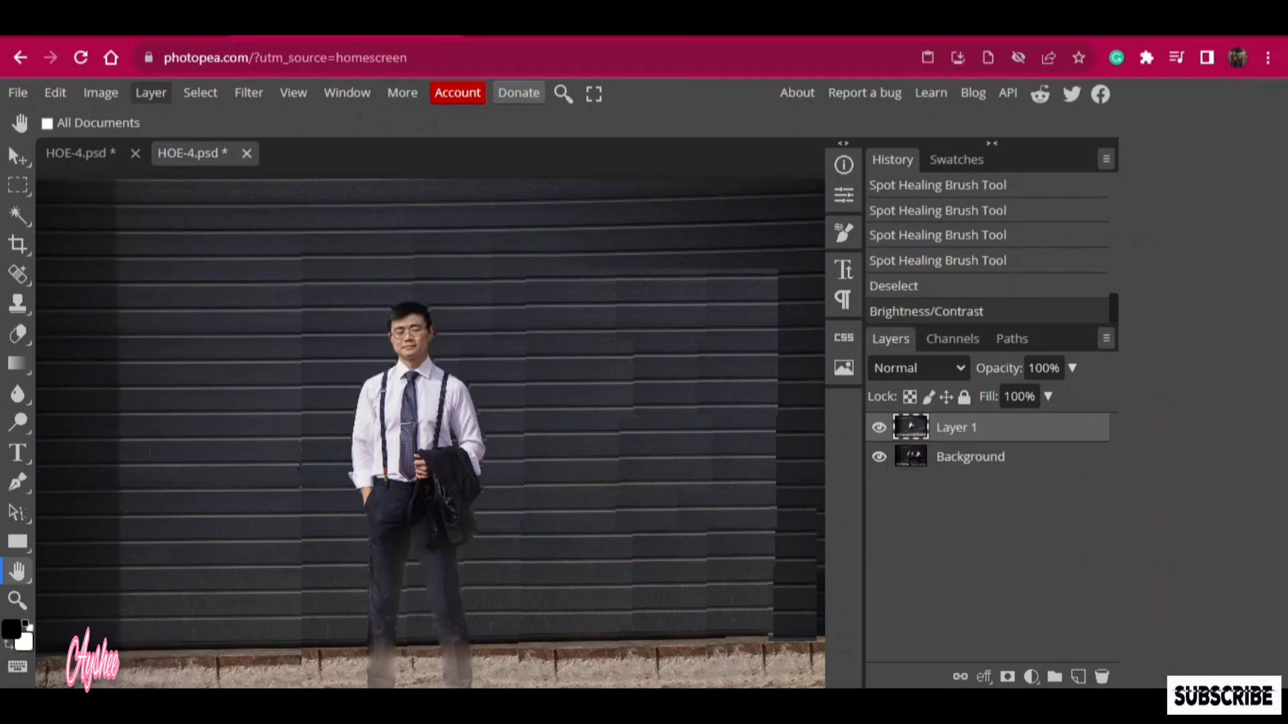
left_click(101, 93)
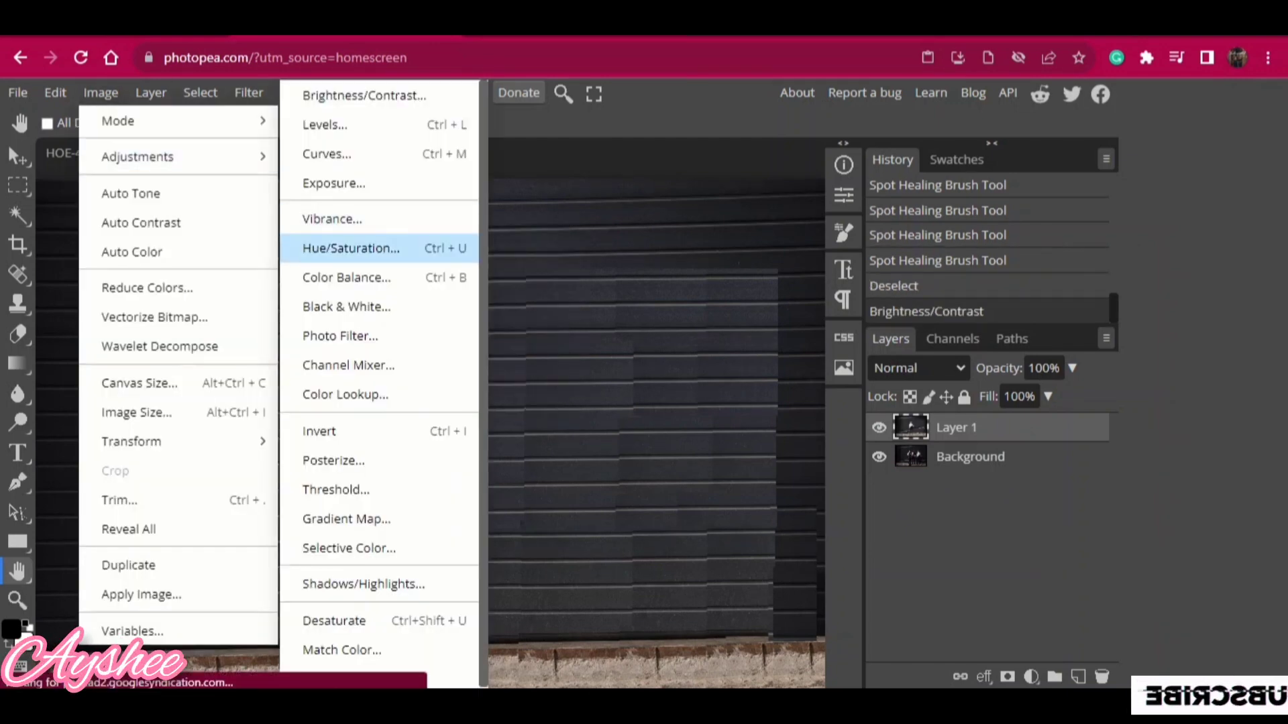
- Apply a warm Photo Filter at 57% density, then undo it
left_click(340, 336)
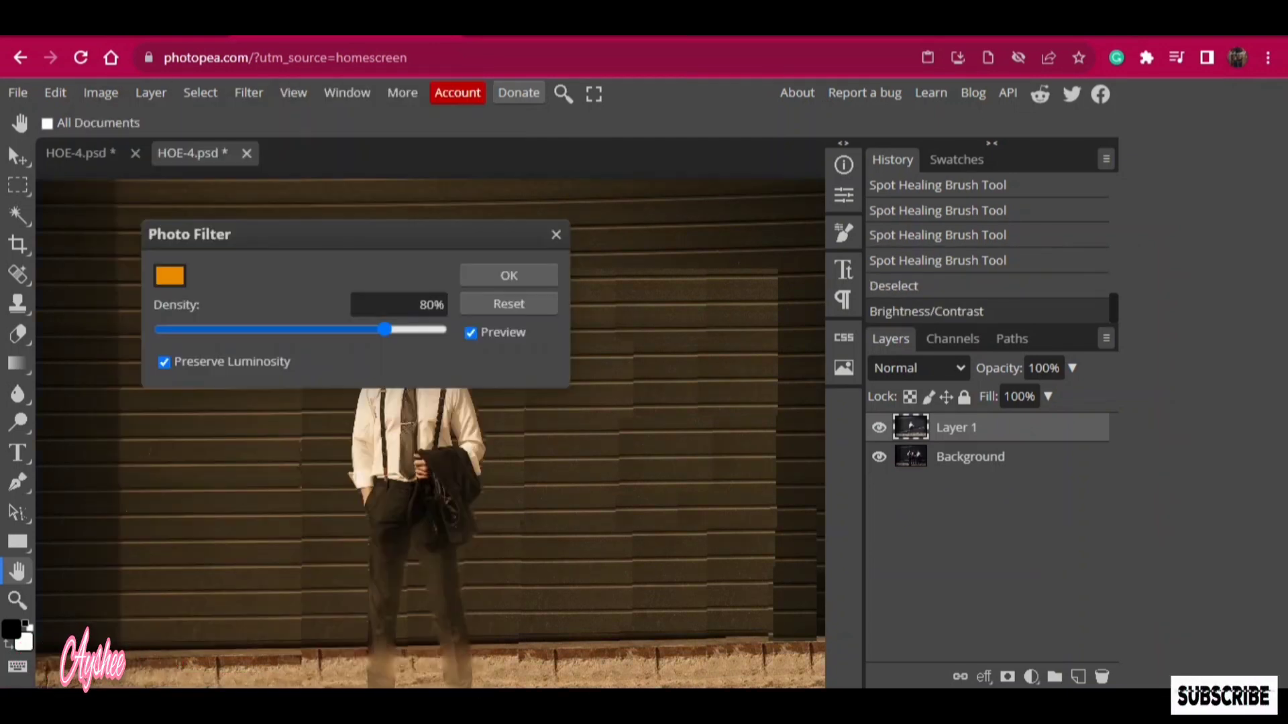
left_click_drag(384, 329, 322, 330)
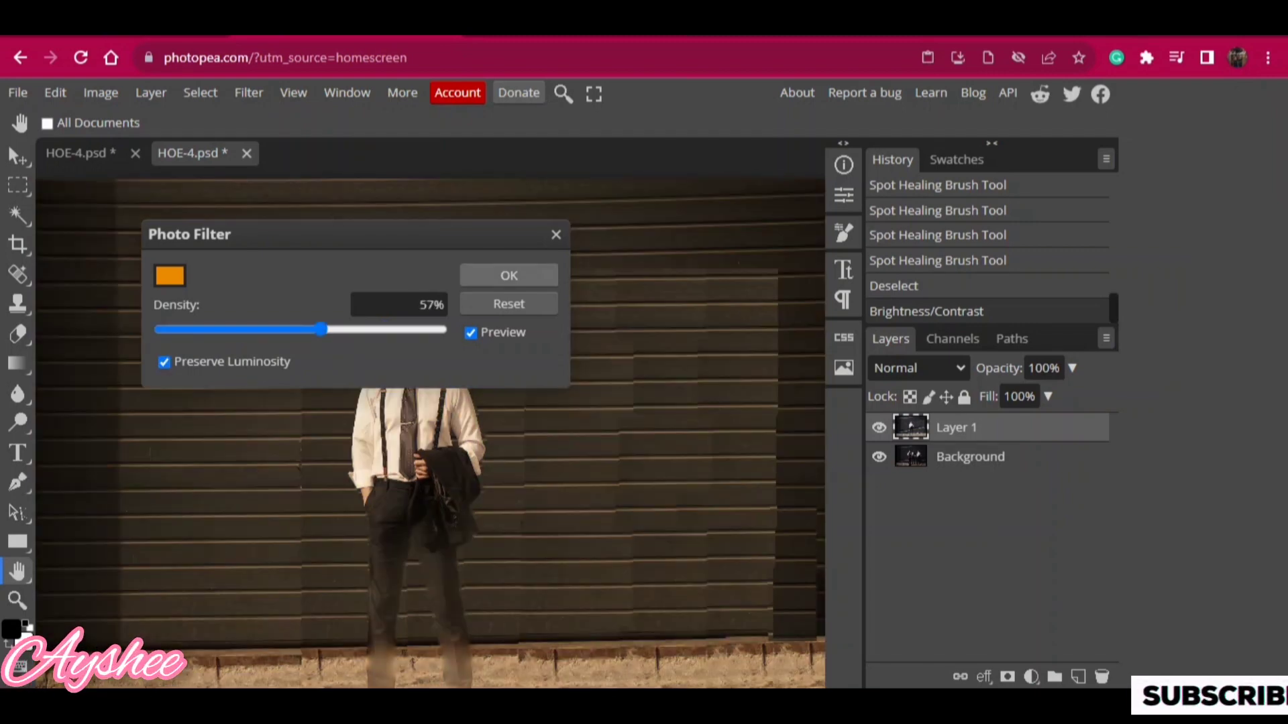
left_click(509, 275)
key("ctrl+z")
left_click(248, 92)
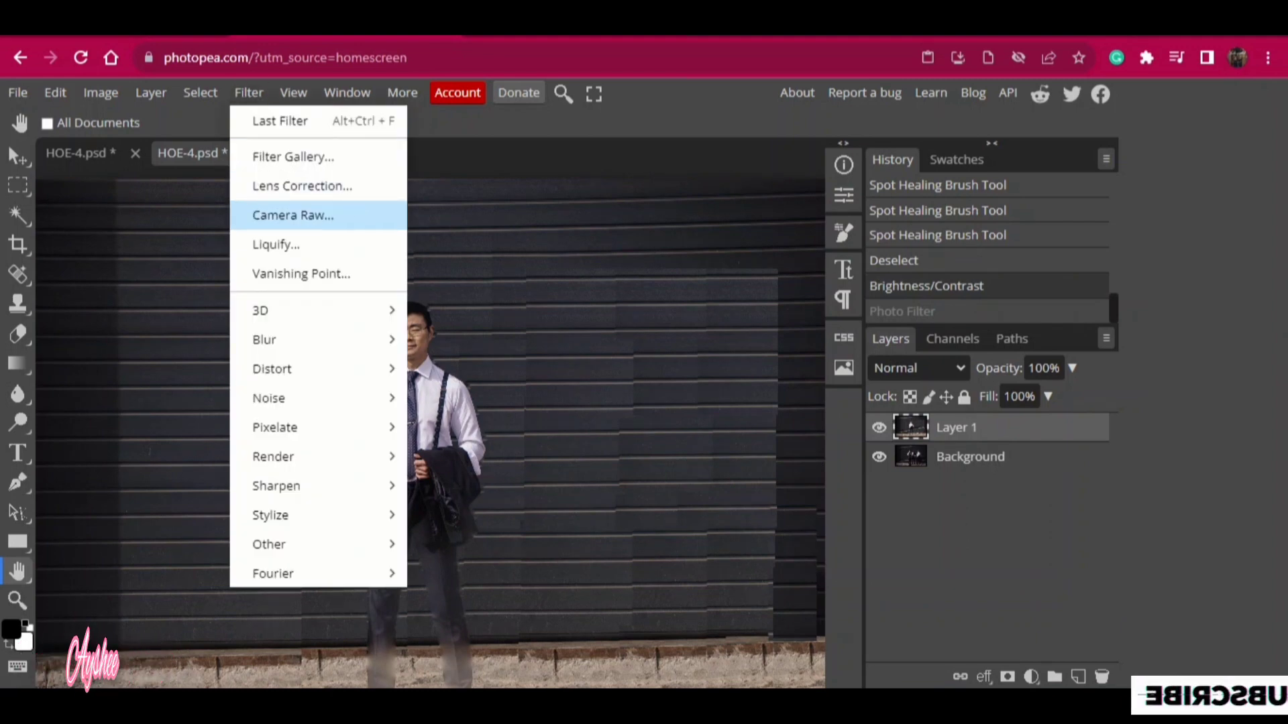
- Set Camera Raw exposure 1.2, contrast -17, vibrance 25, saturation 7, and snip the result
left_click(293, 215)
left_click_drag(997, 410, 1025, 409)
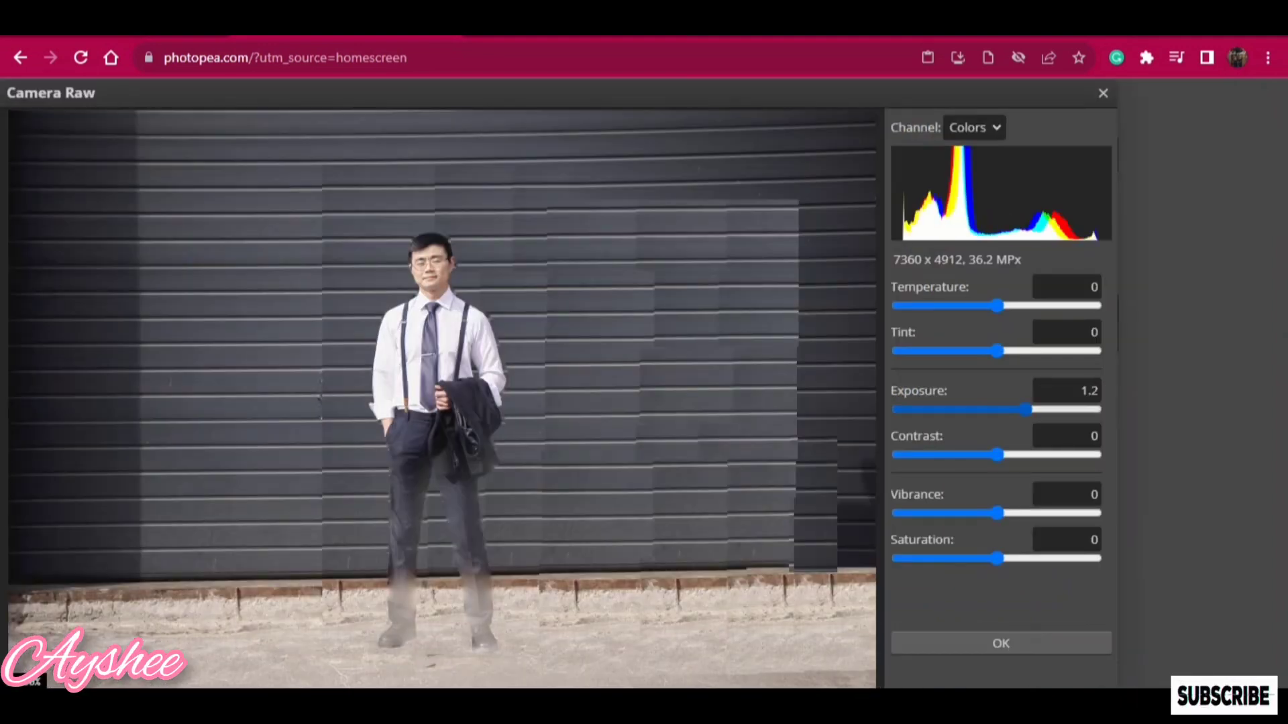
left_click_drag(997, 455, 980, 455)
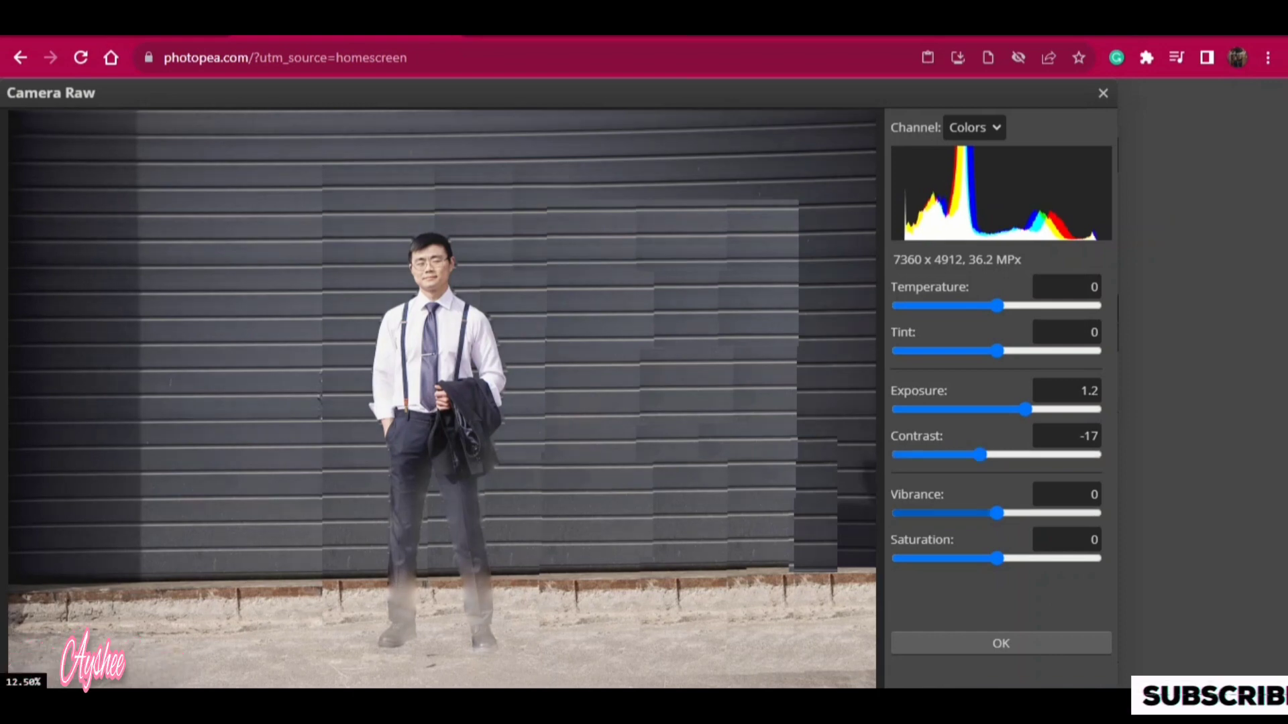
left_click_drag(996, 513, 1020, 513)
mouse_move(997, 559)
left_mouse_down()
mouse_move(976, 559)
mouse_move(1004, 558)
left_mouse_up()
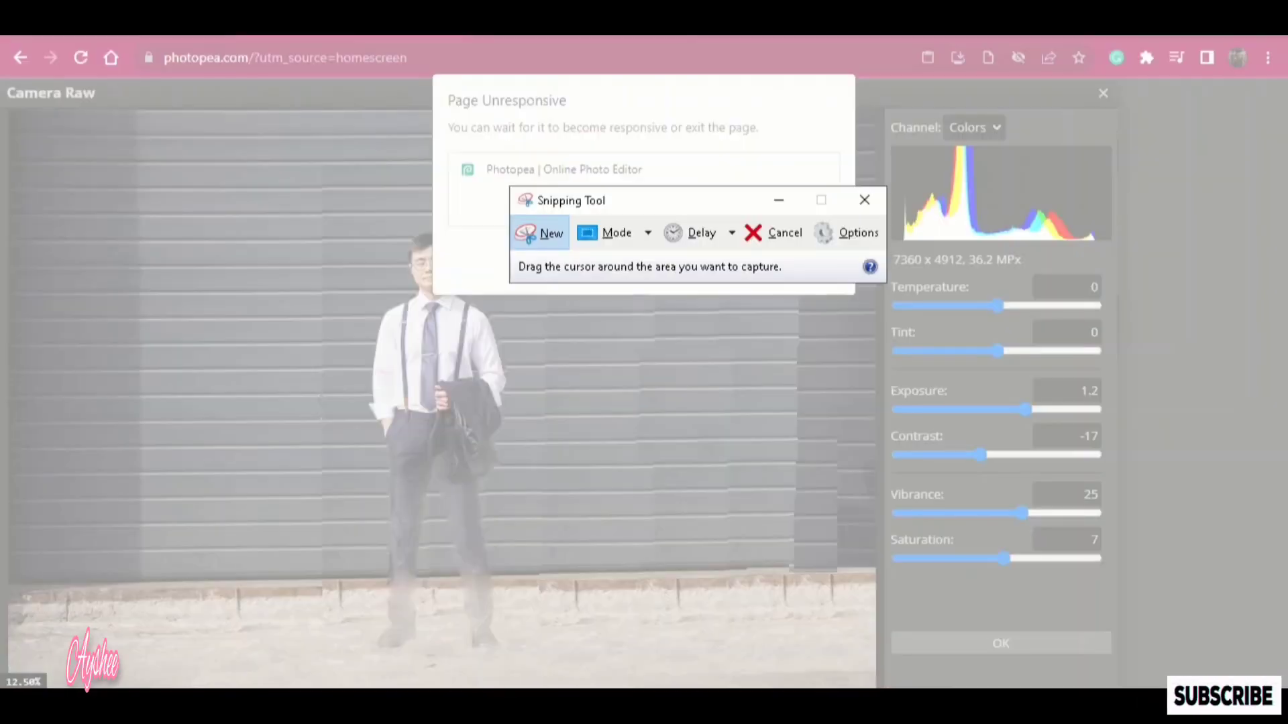
left_click_drag(65, 112, 560, 531)
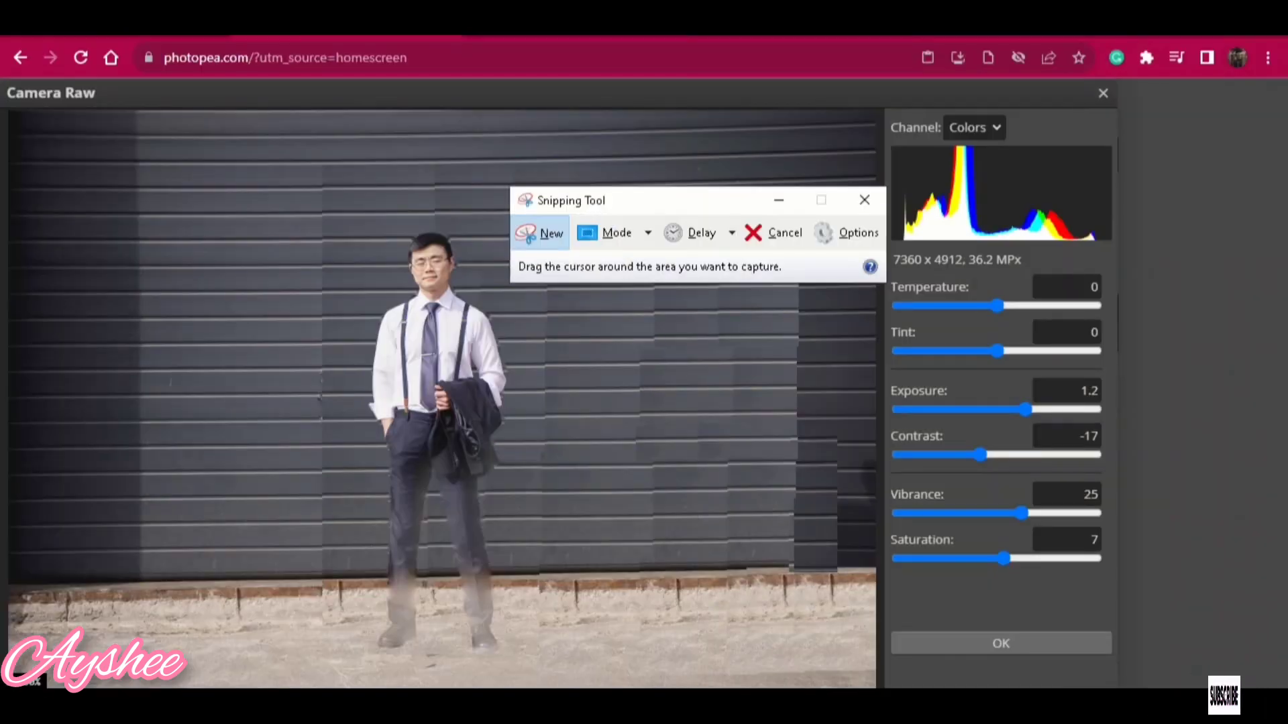
- Snip the edited photo and add a blank unnumbered line below item 2
mouse_move(34, 112)
left_mouse_down()
mouse_move(494, 501)
mouse_move(530, 654)
left_mouse_up()
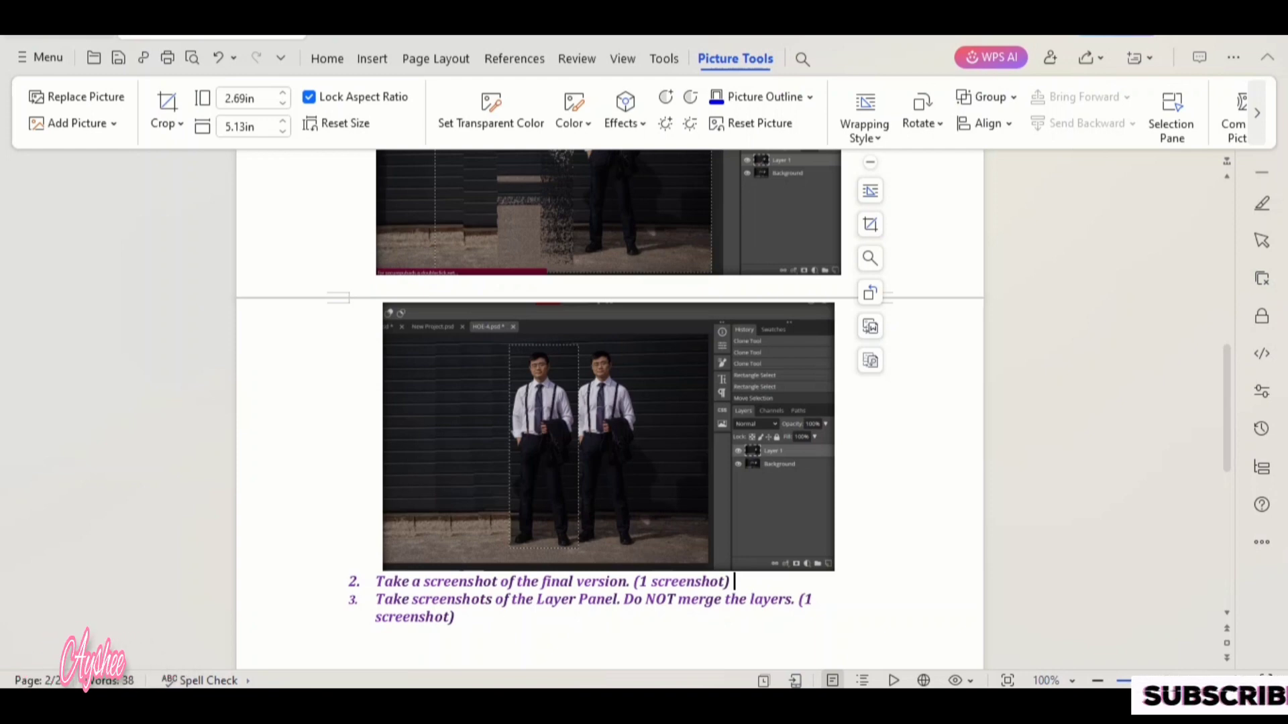
key("Return")
key("Return")
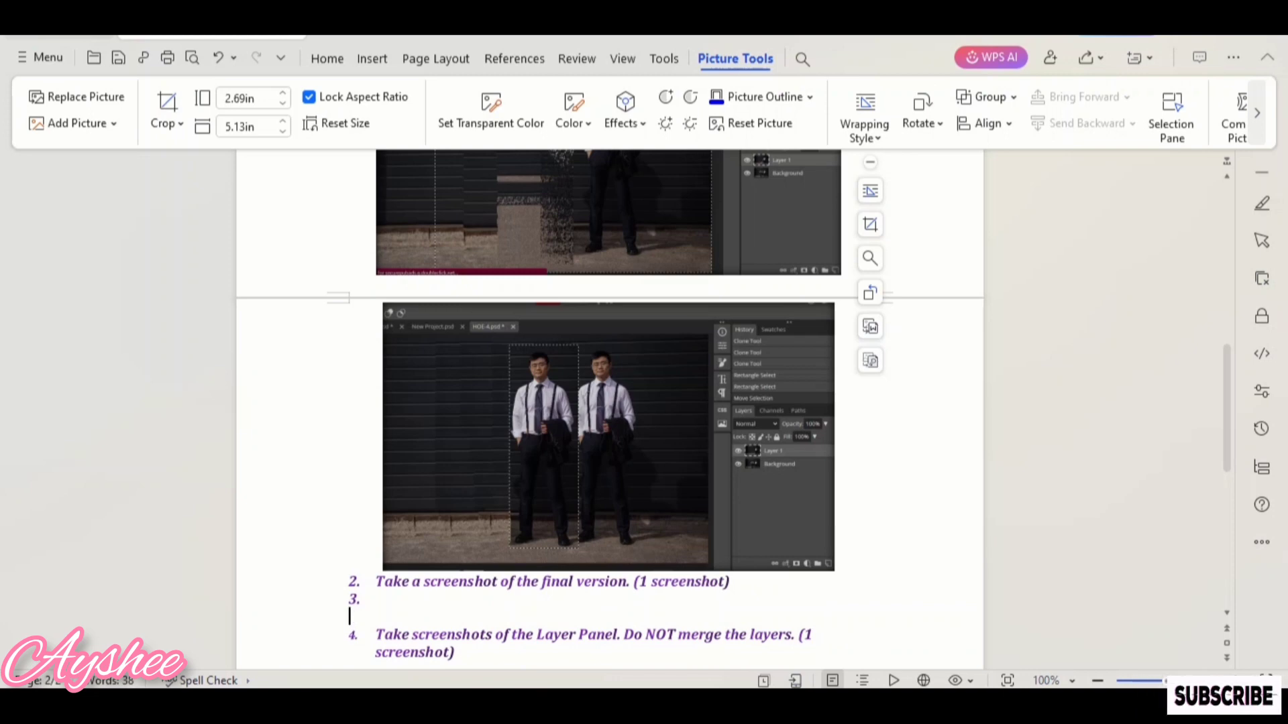
key("BackSpace")
key("BackSpace")
key("Return")
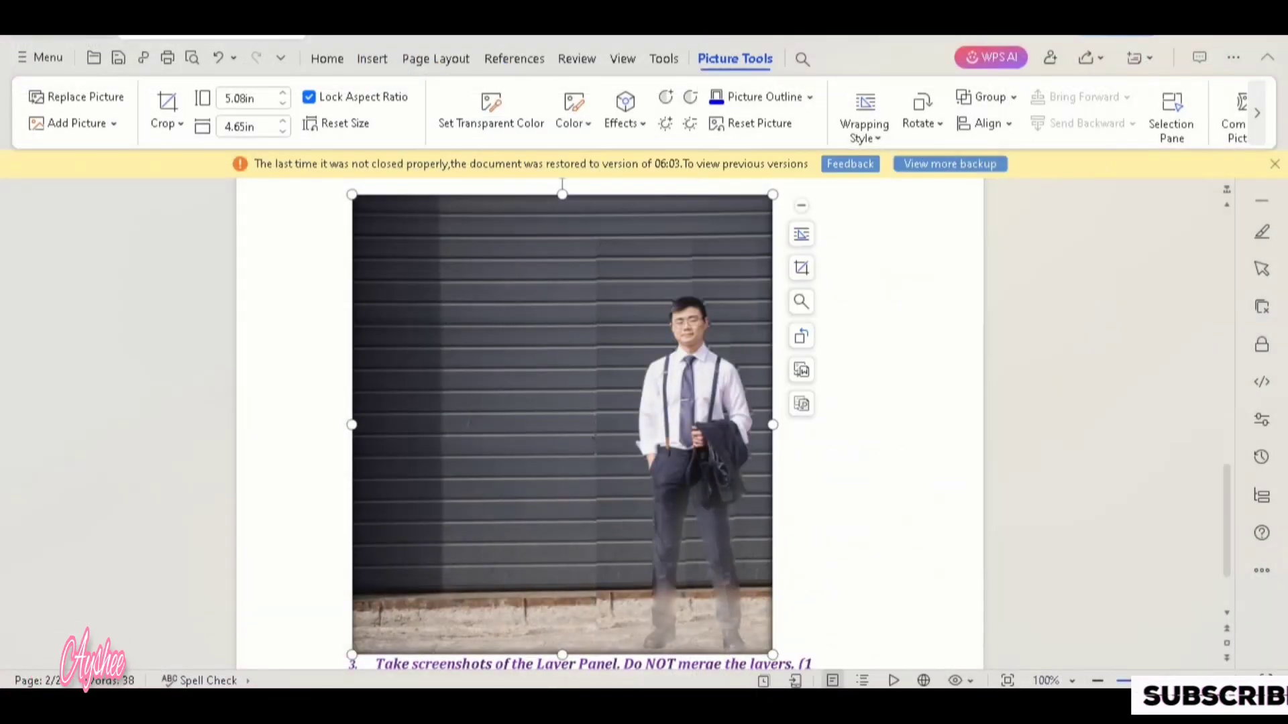
- Deselect the pasted photo in the document and switch back to Photopea
left_click(609, 661)
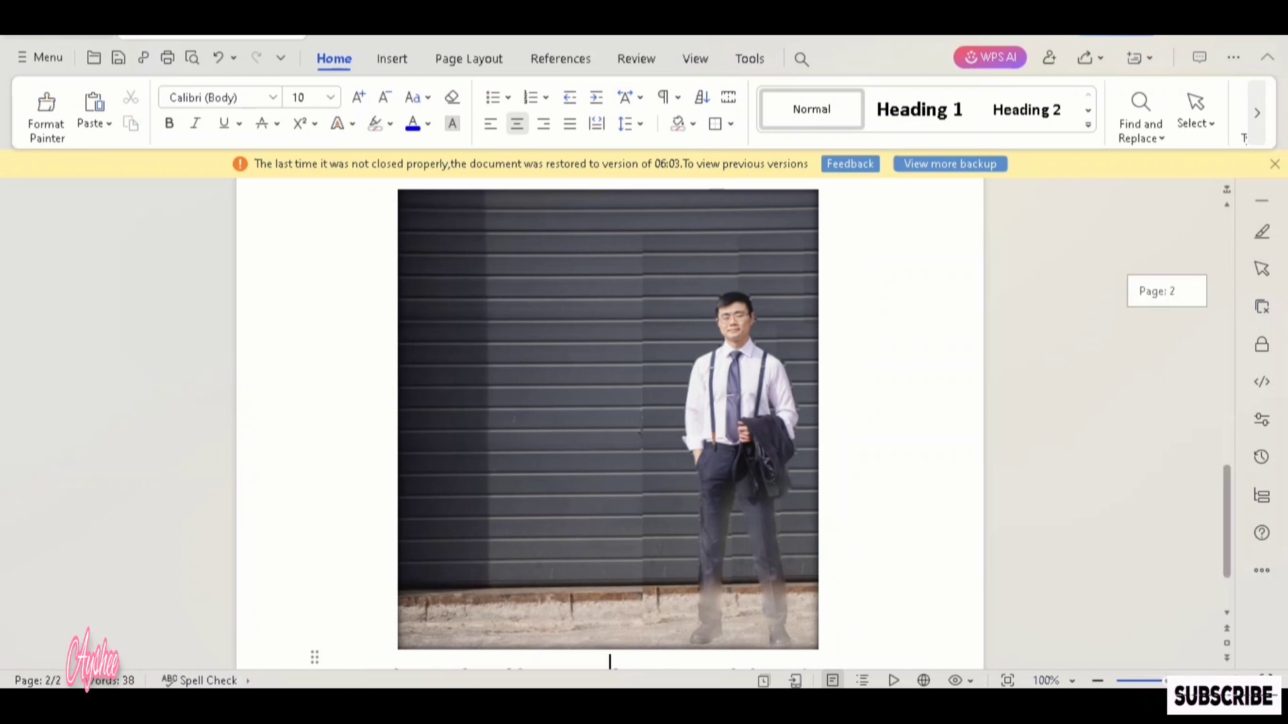
scroll(609, 660, "down", 2)
left_click(756, 681)
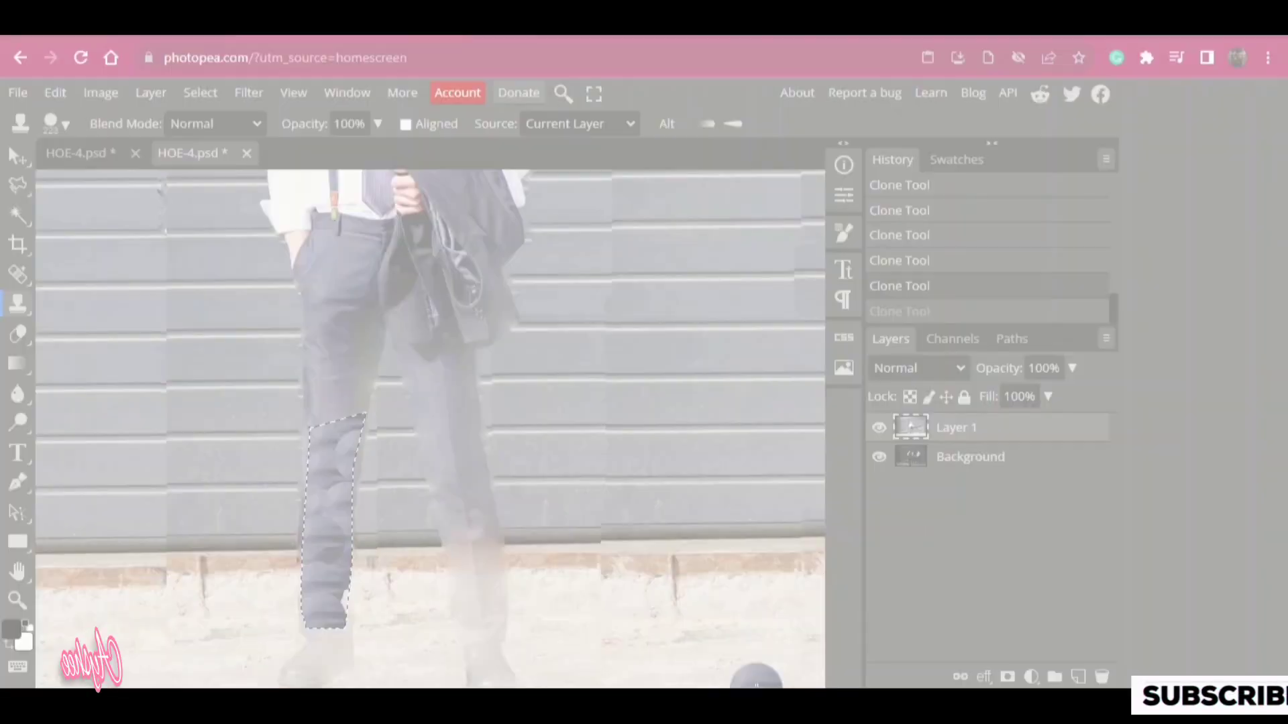
- Paste a snip of Photopea's clone history and Layers panel into the document, centre-aligned
left_click_drag(841, 212, 1127, 690)
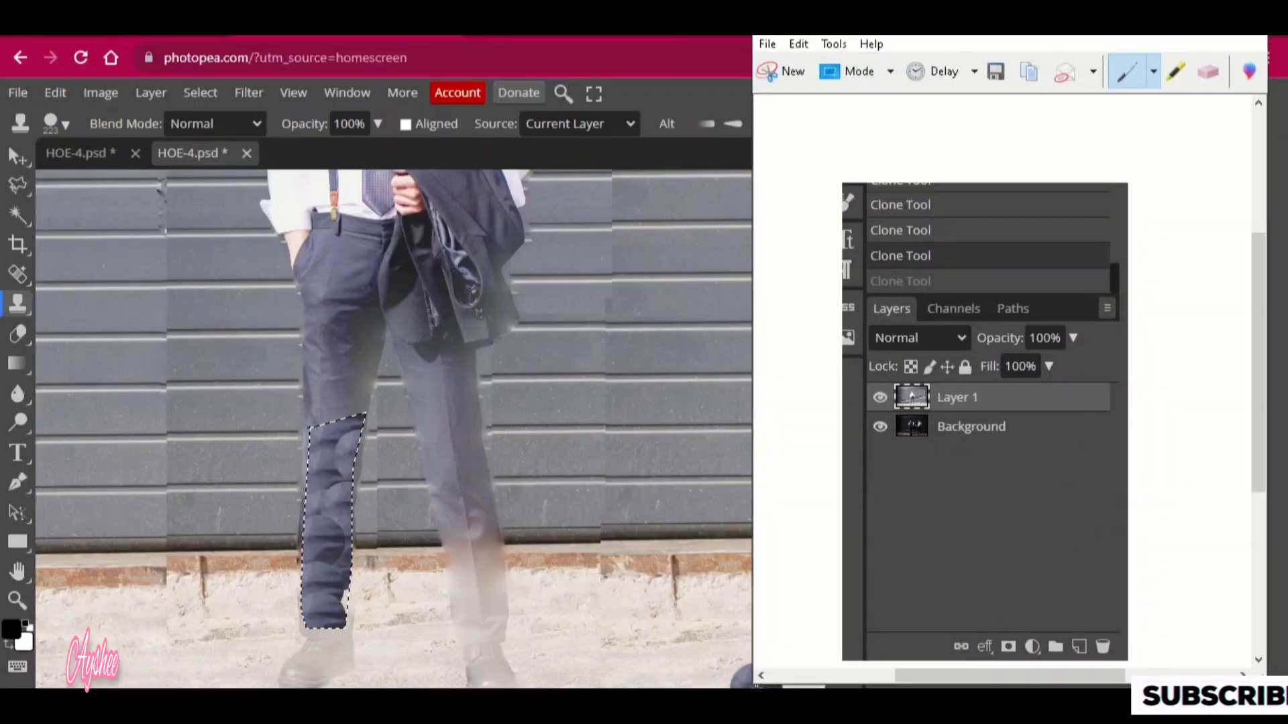
key("ctrl+v")
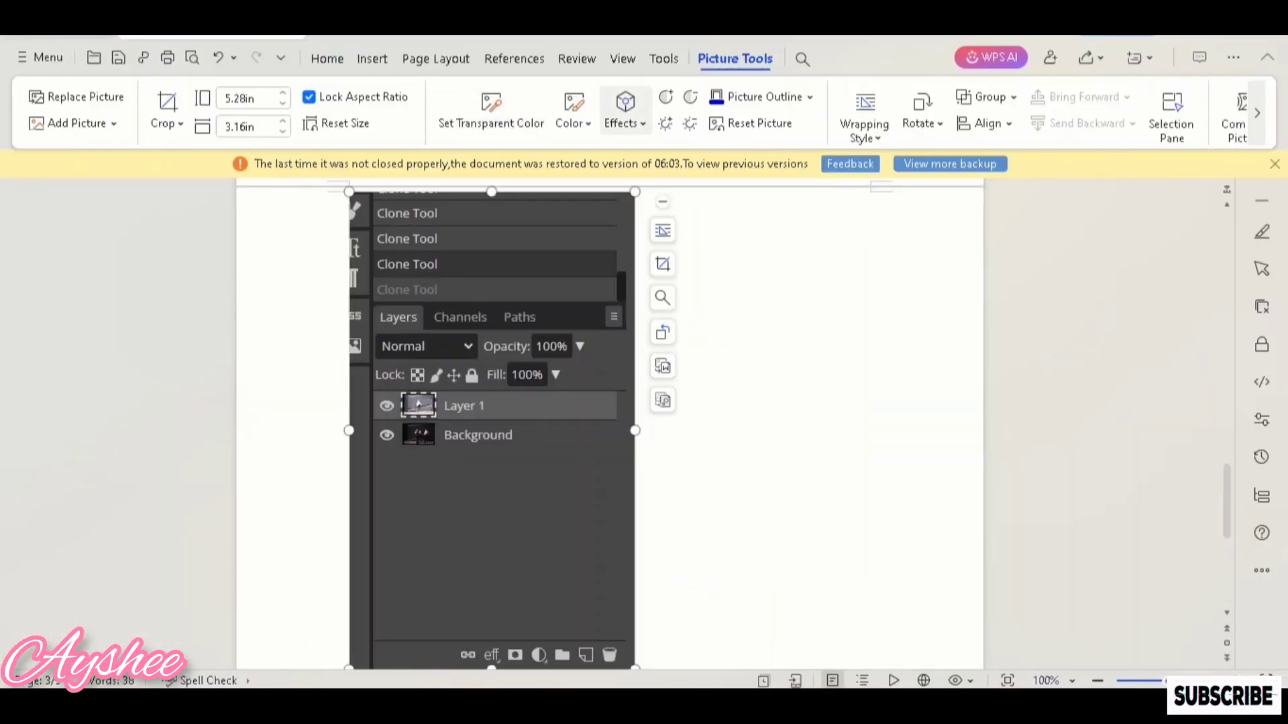
left_click(625, 108)
left_click(625, 107)
left_click(326, 58)
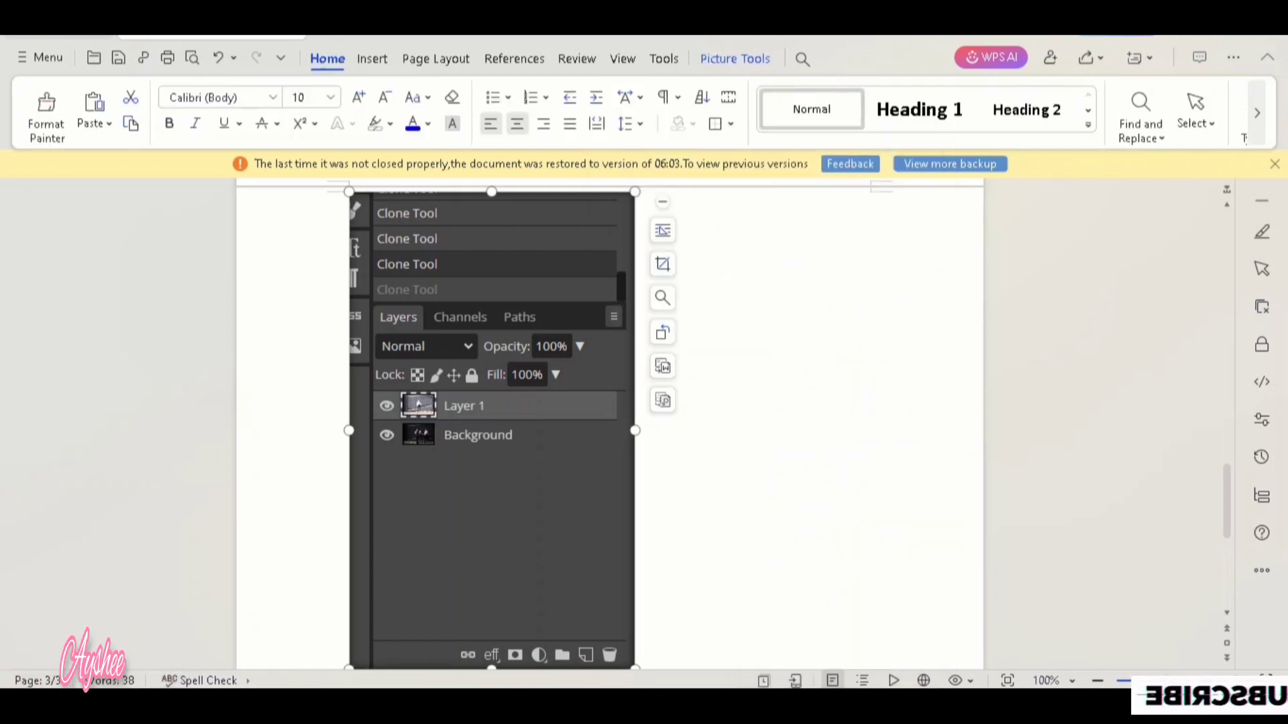
left_click(516, 123)
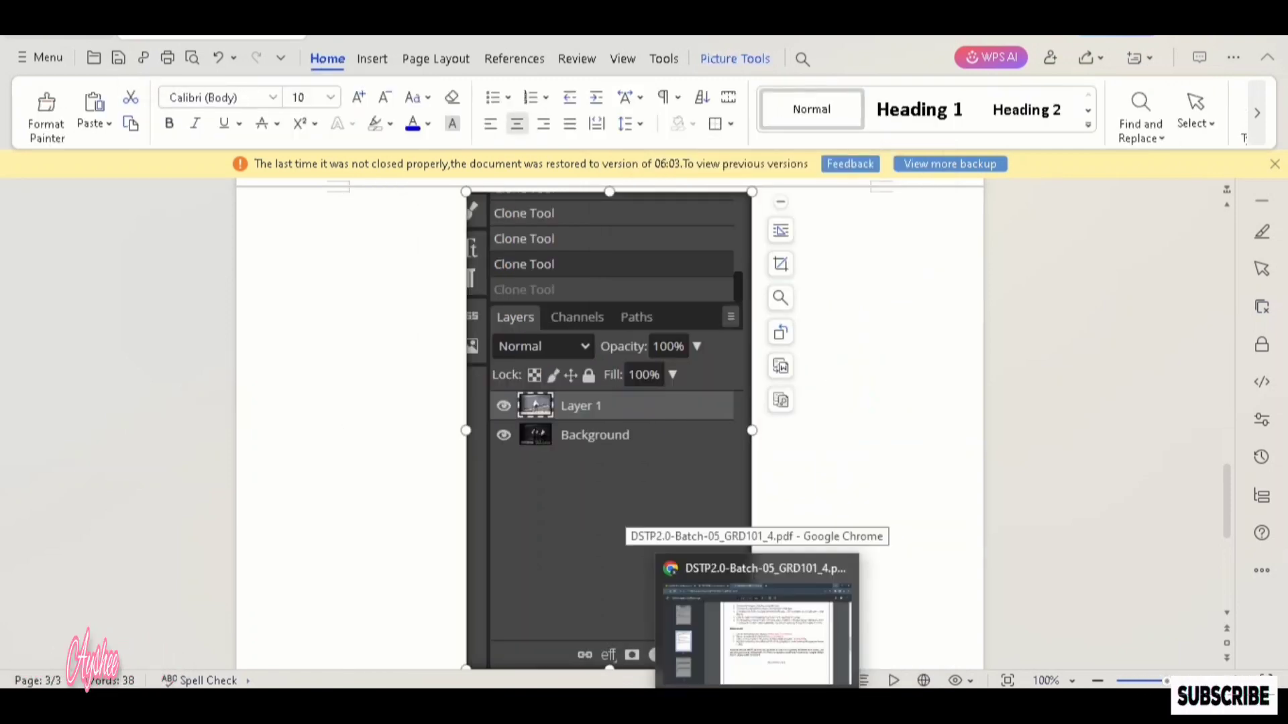